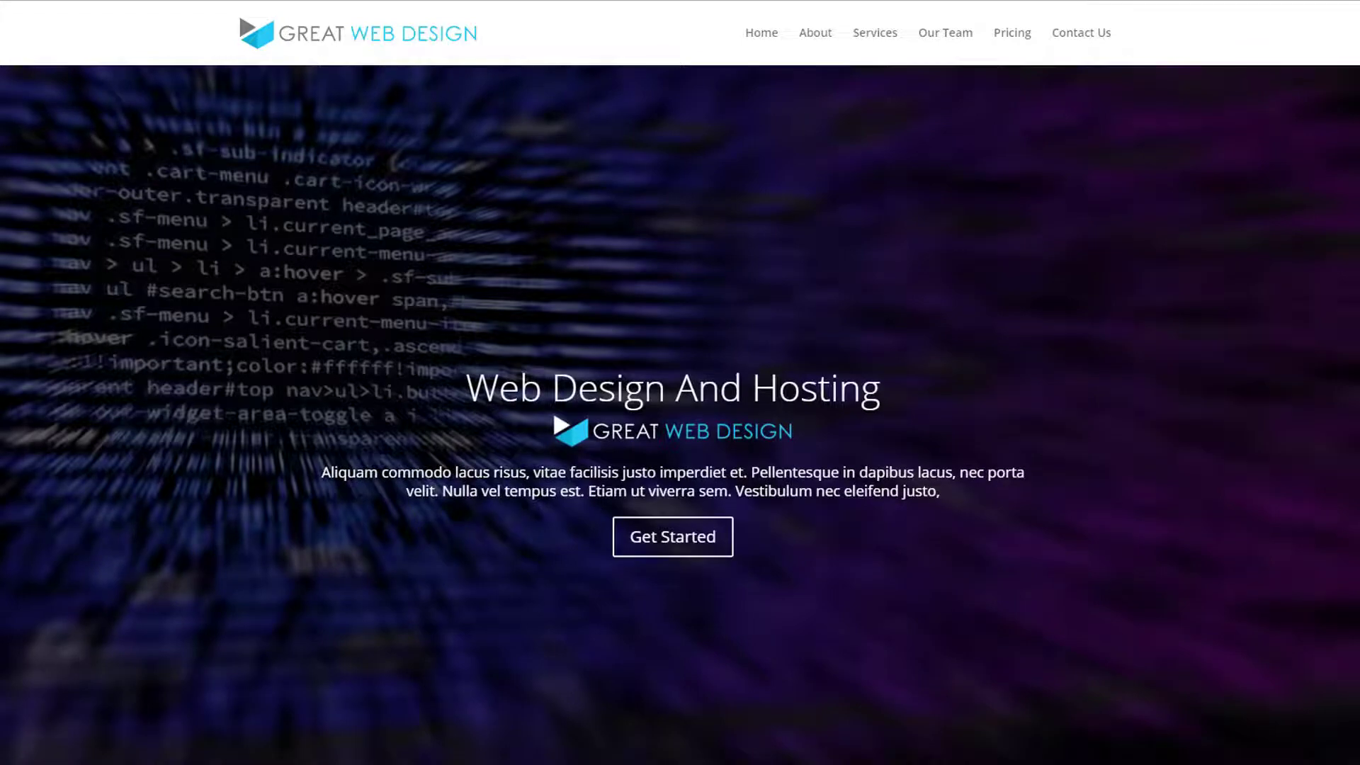
Step: Look through the finished Great Web Design one-page site from the slider to the footer, and return to its start
{"action": "scroll", "coordinate": [927, 383], "scroll_direction": "down", "scroll_amount": 6}
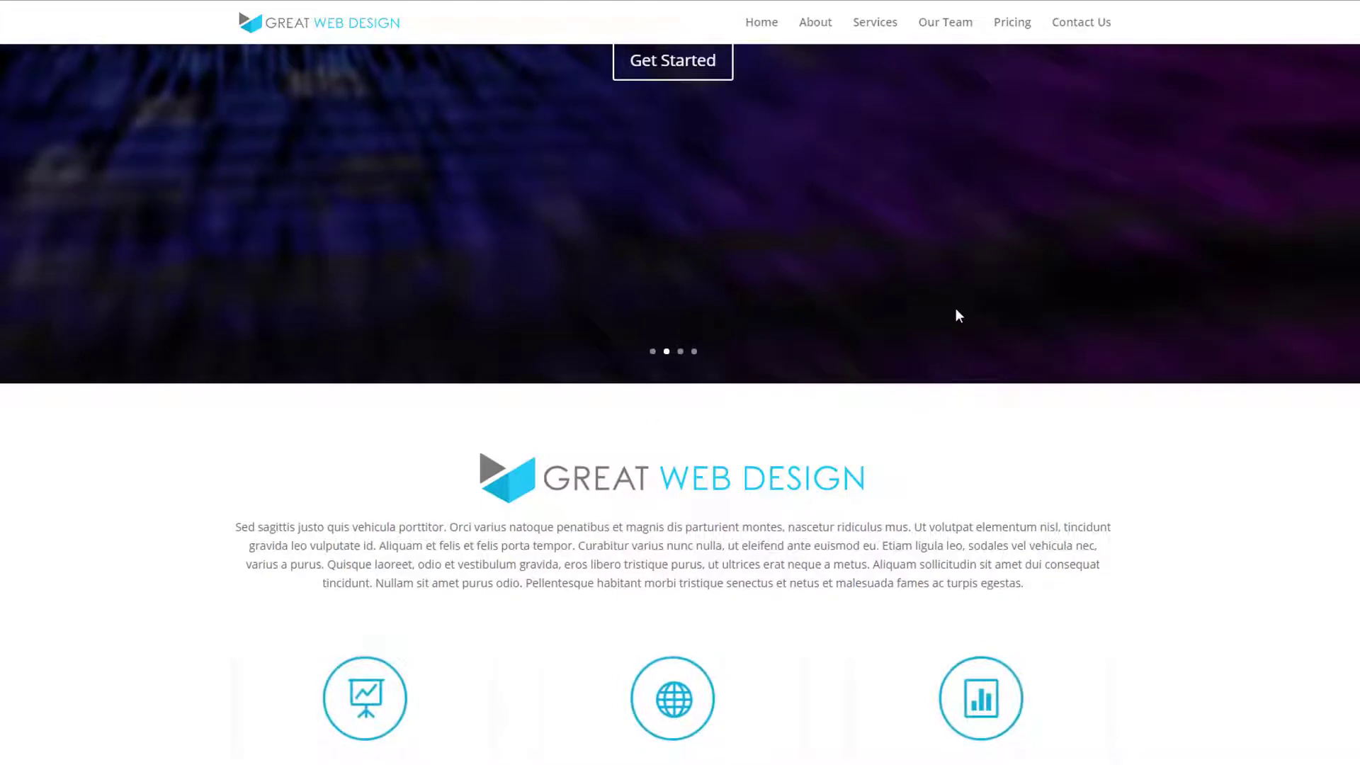
{"action": "scroll", "coordinate": [960, 357], "scroll_direction": "down", "scroll_amount": 2}
{"action": "scroll", "coordinate": [963, 361], "scroll_direction": "down", "scroll_amount": 7}
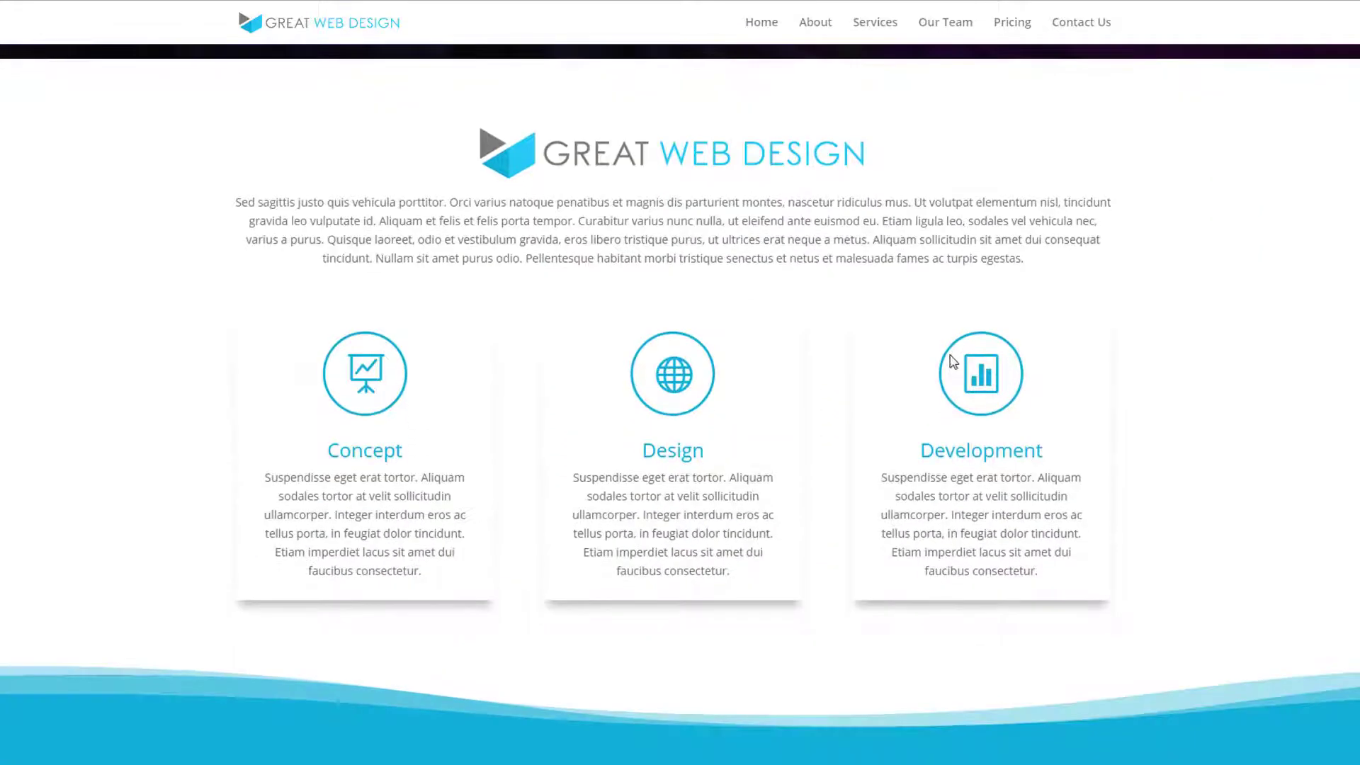
{"action": "scroll", "coordinate": [951, 361], "scroll_direction": "down", "scroll_amount": 6}
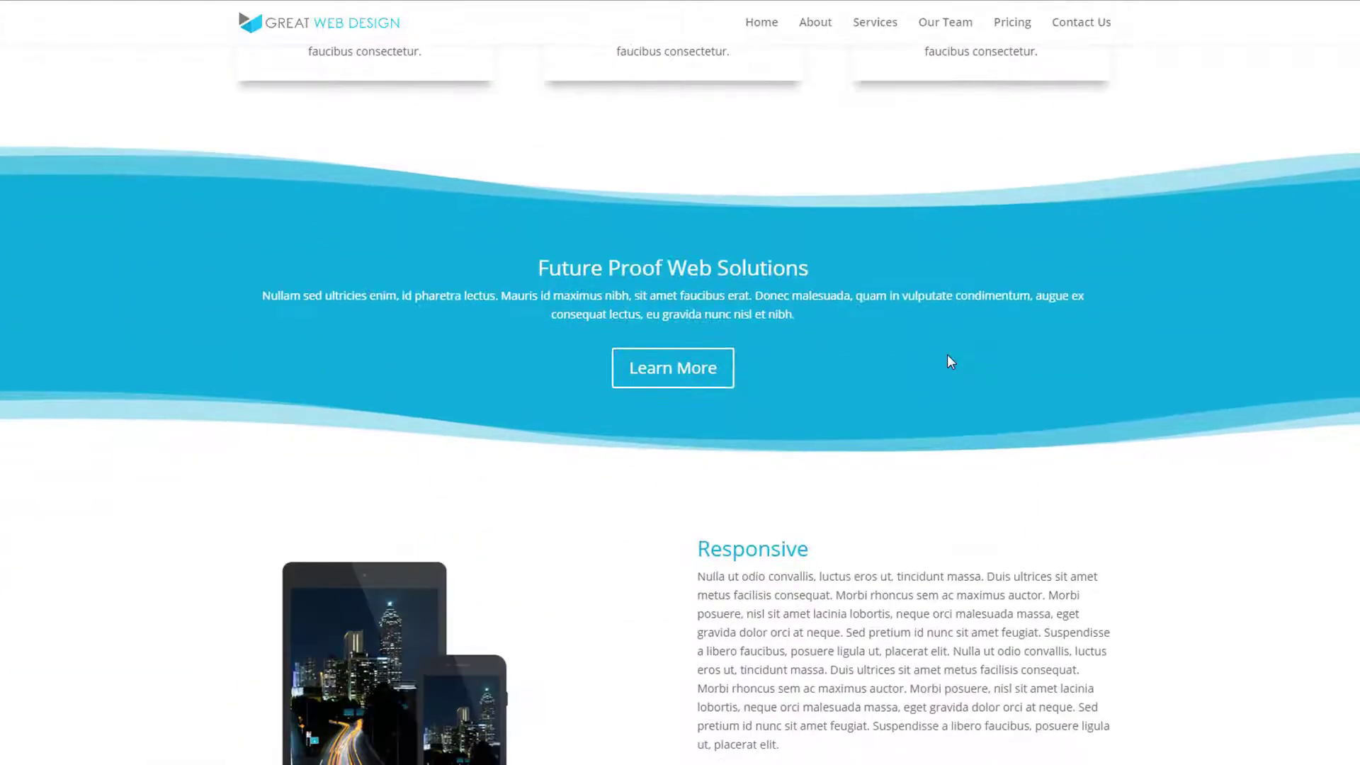
{"action": "scroll", "coordinate": [950, 361], "scroll_direction": "down", "scroll_amount": 6}
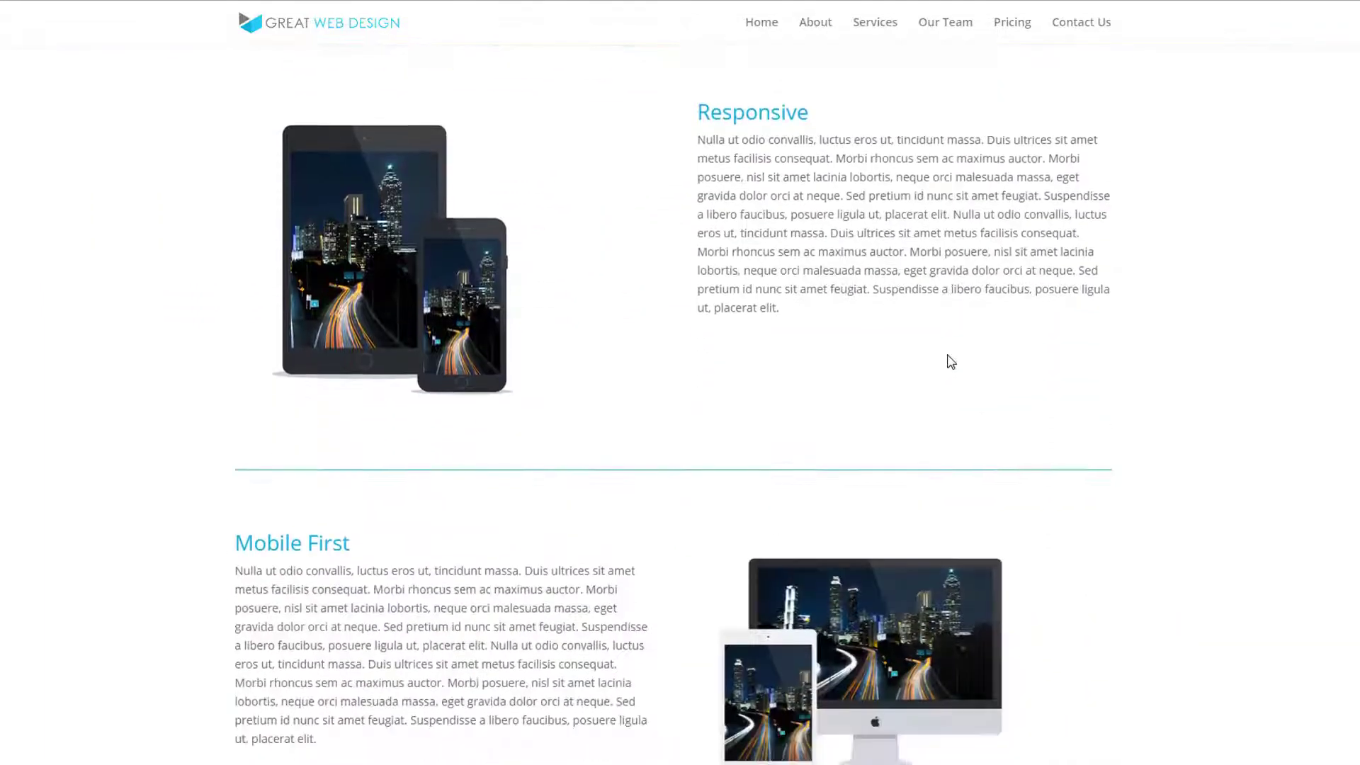
{"action": "scroll", "coordinate": [949, 361], "scroll_direction": "down", "scroll_amount": 5}
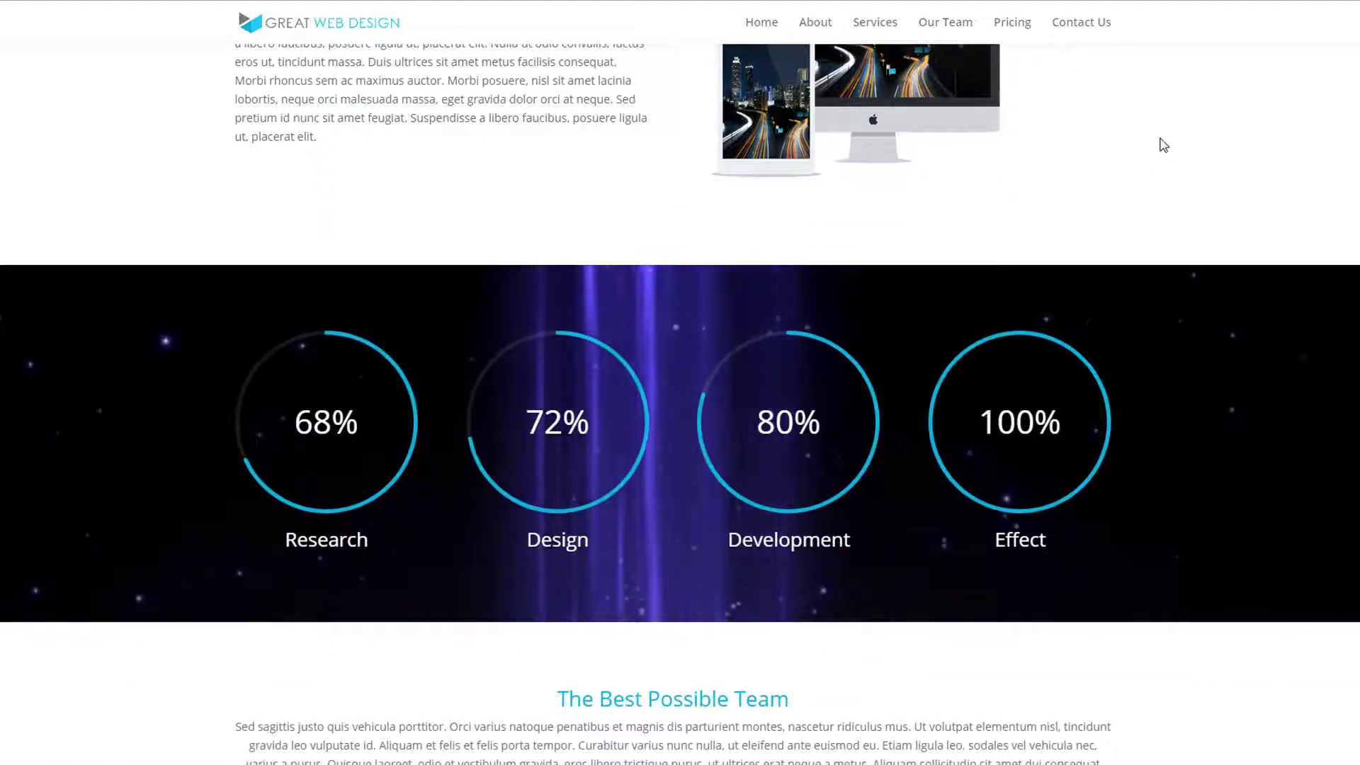
{"action": "scroll", "coordinate": [1159, 143], "scroll_direction": "down", "scroll_amount": 4}
{"action": "scroll", "coordinate": [1159, 145], "scroll_direction": "down", "scroll_amount": 11}
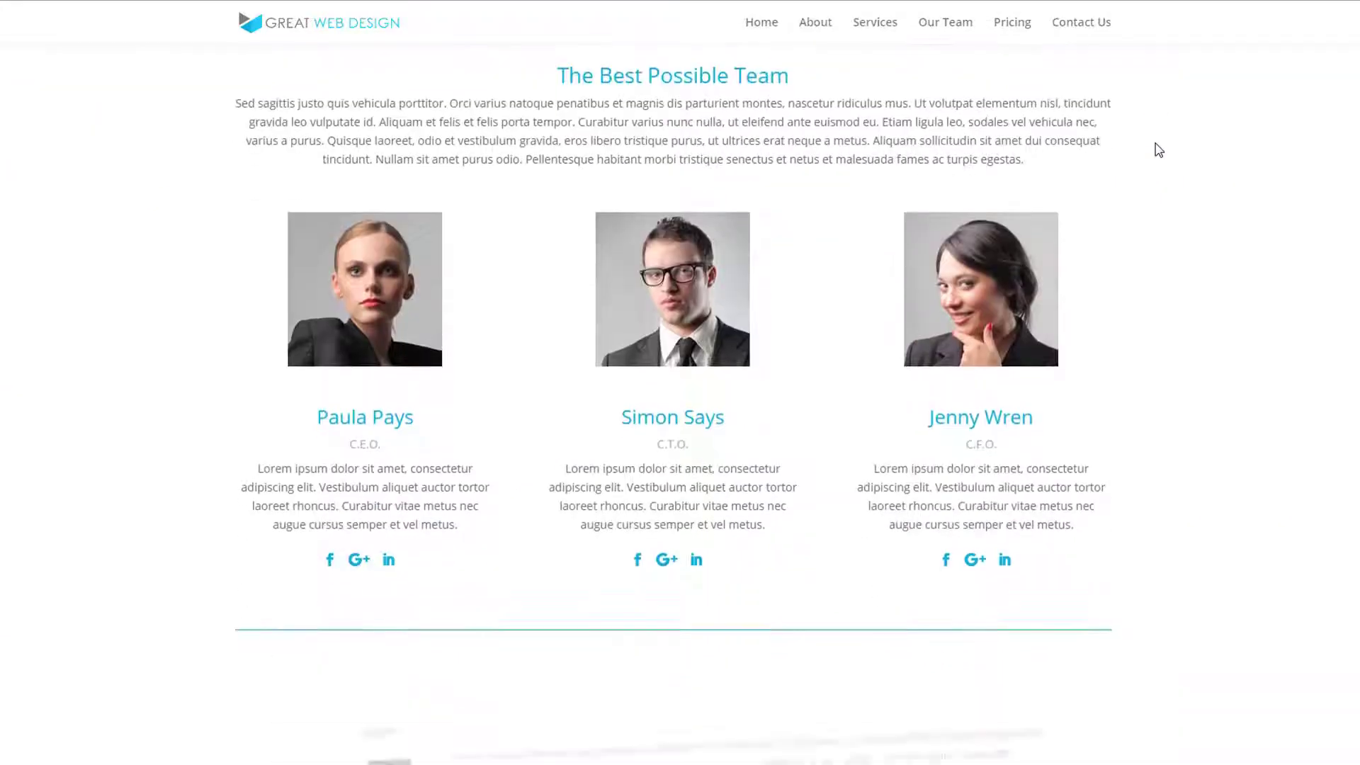
{"action": "scroll", "coordinate": [1158, 150], "scroll_direction": "down", "scroll_amount": 9}
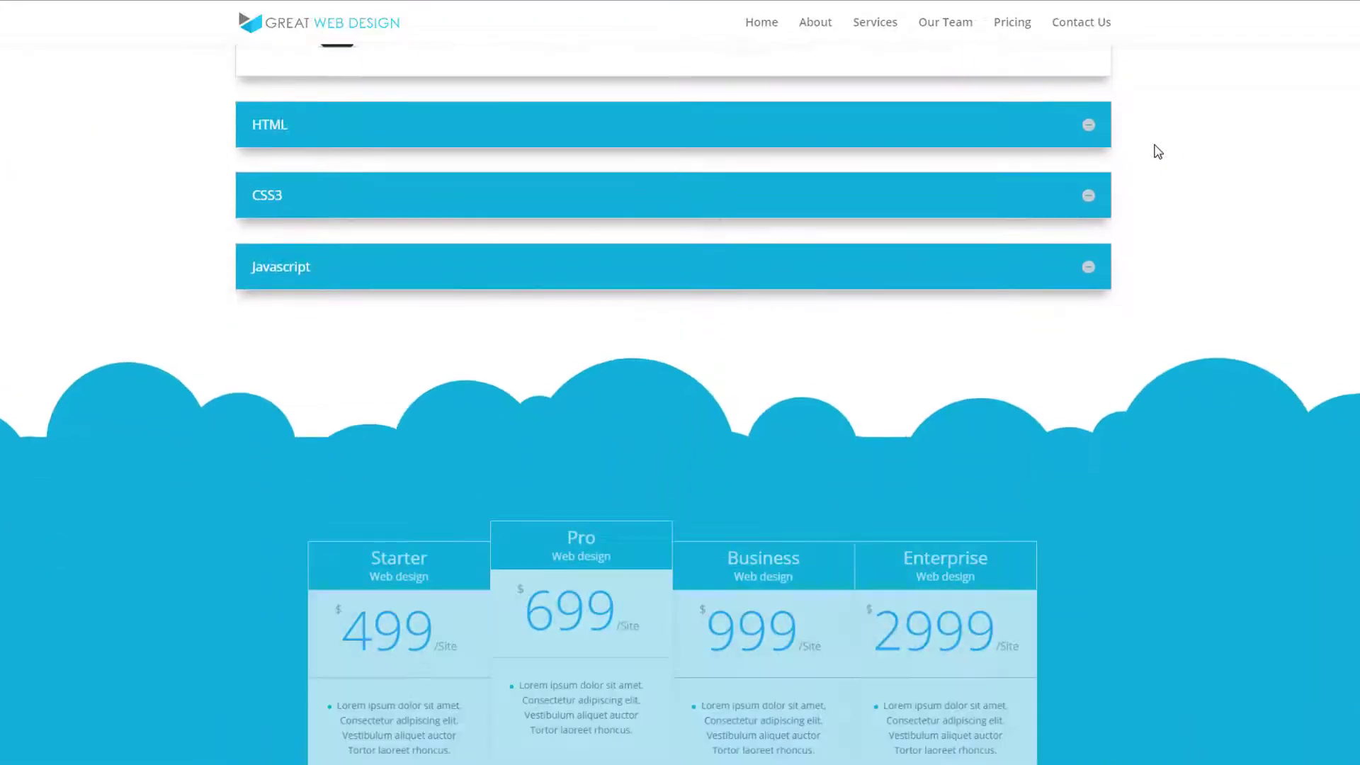
{"action": "scroll", "coordinate": [1157, 151], "scroll_direction": "down", "scroll_amount": 8}
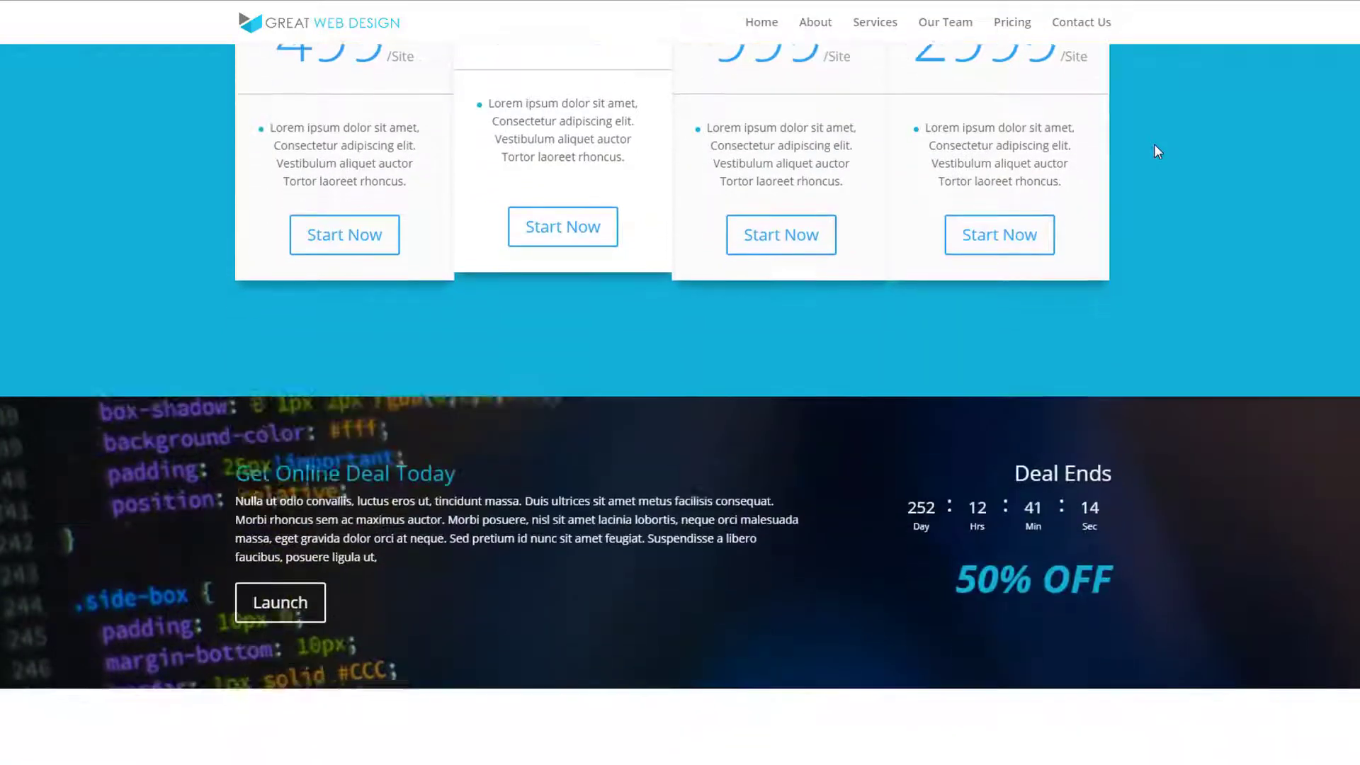
{"action": "scroll", "coordinate": [1156, 152], "scroll_direction": "down", "scroll_amount": 7}
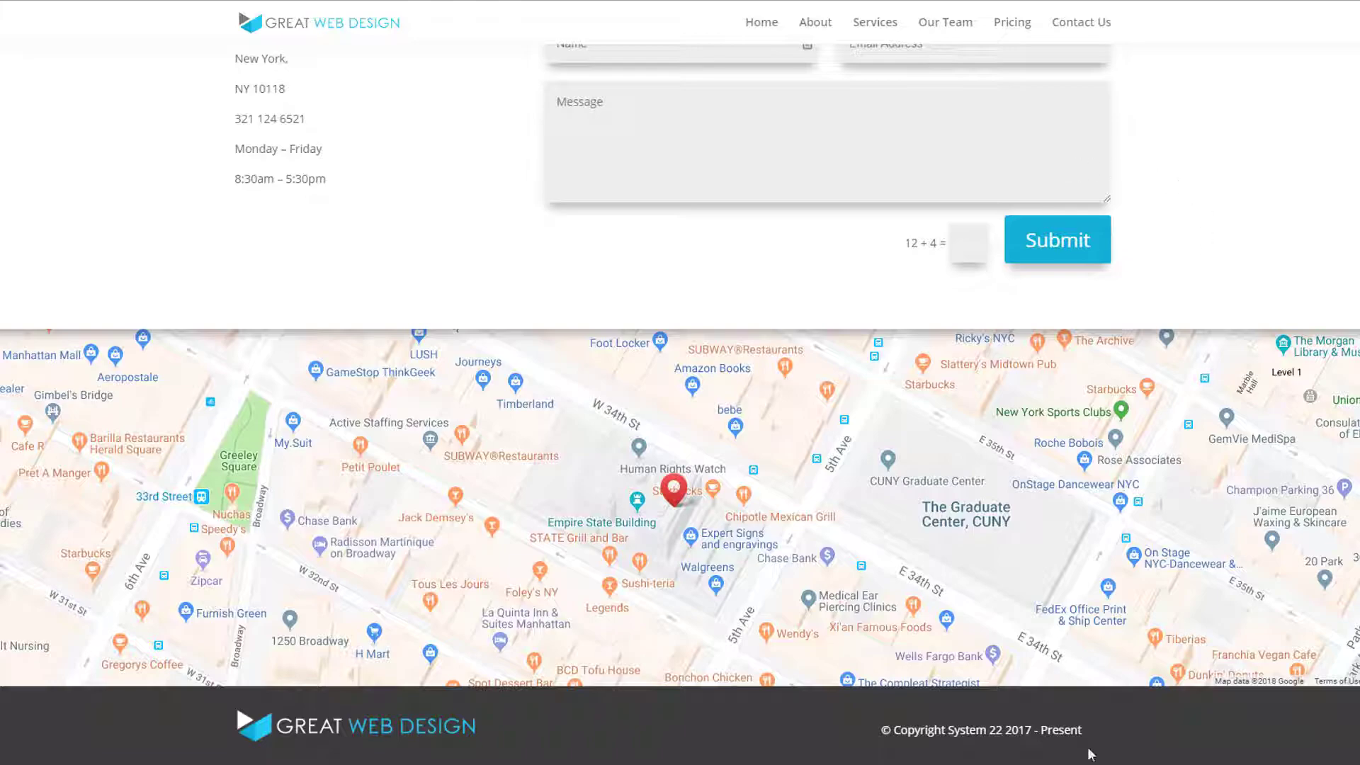
{"action": "key", "text": "Home"}
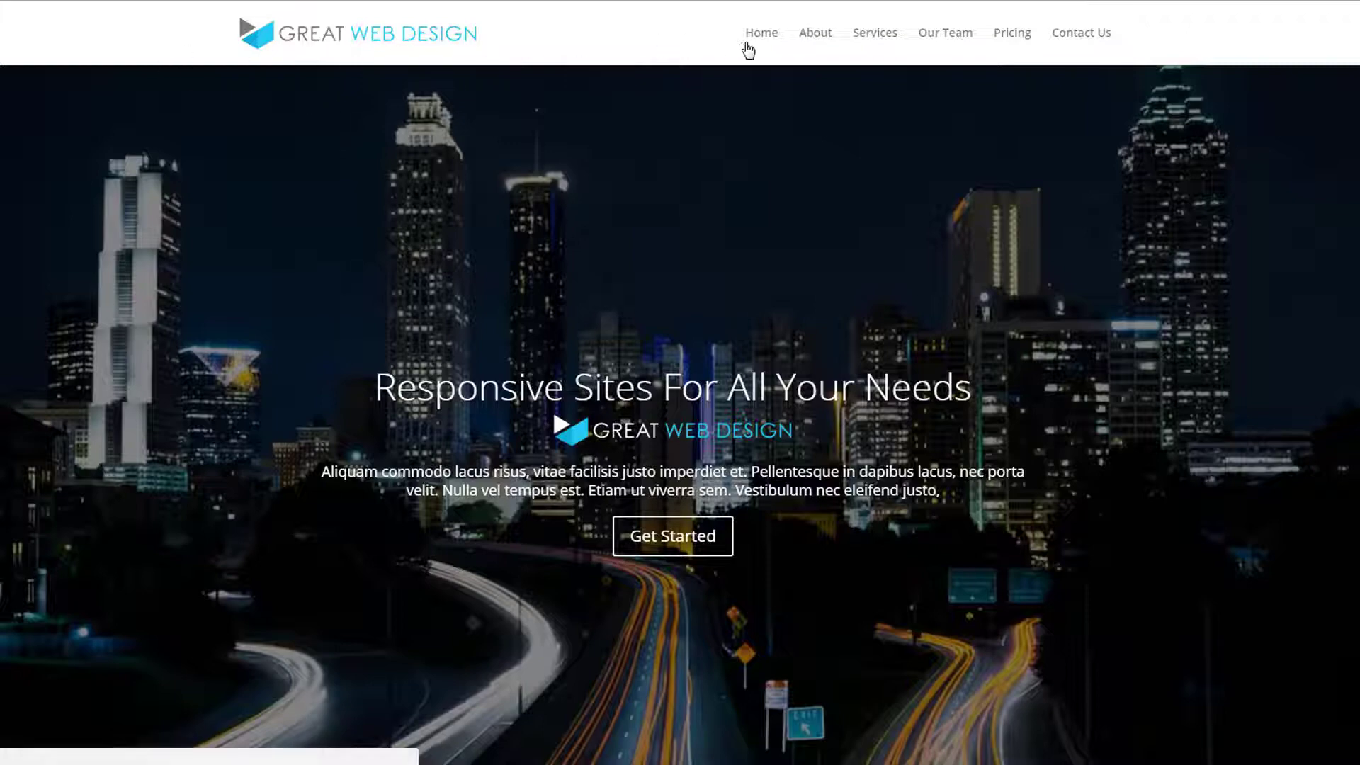
Step: Test the site's navigation links by visiting the About, Services, Our Team, Pricing and Contact Us sections in order
{"action": "left_click", "coordinate": [819, 39]}
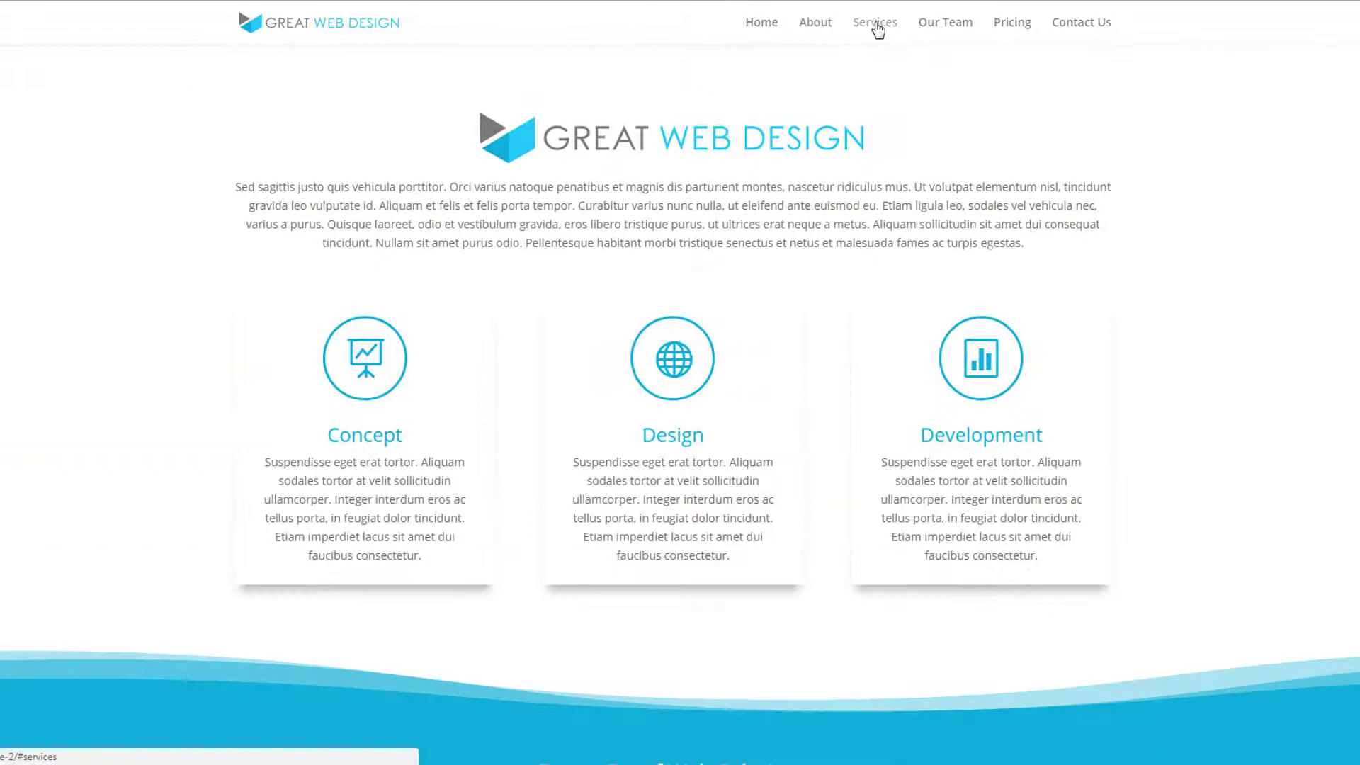
{"action": "left_click", "coordinate": [876, 29]}
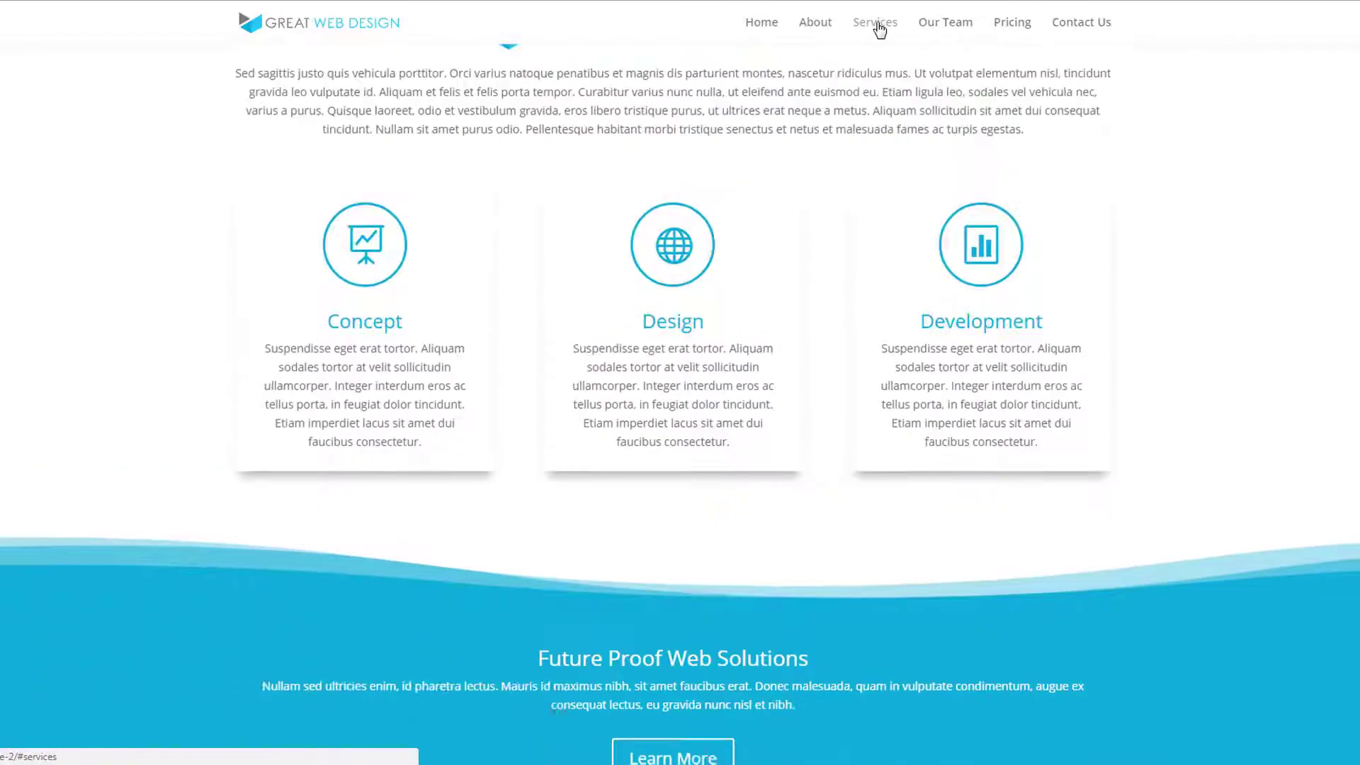
{"action": "left_click", "coordinate": [943, 29]}
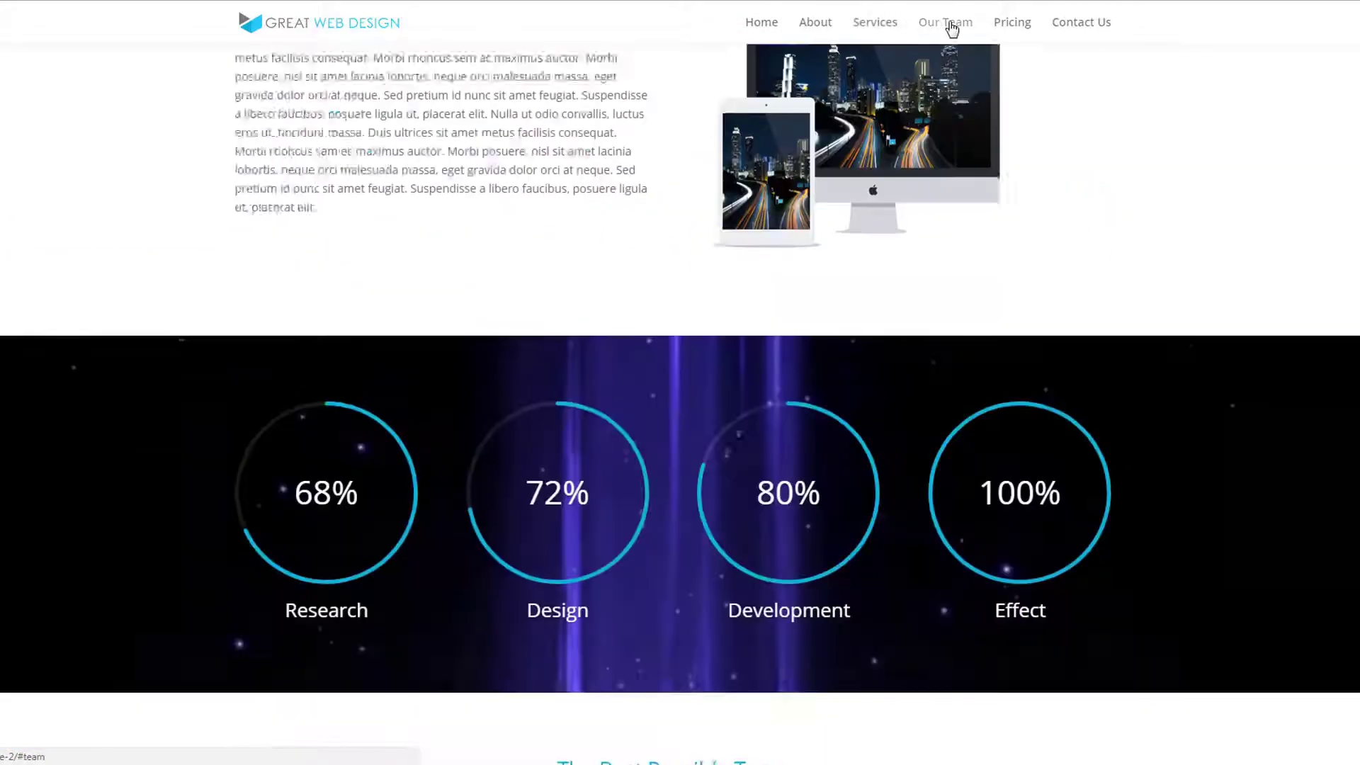
{"action": "left_click", "coordinate": [1024, 29]}
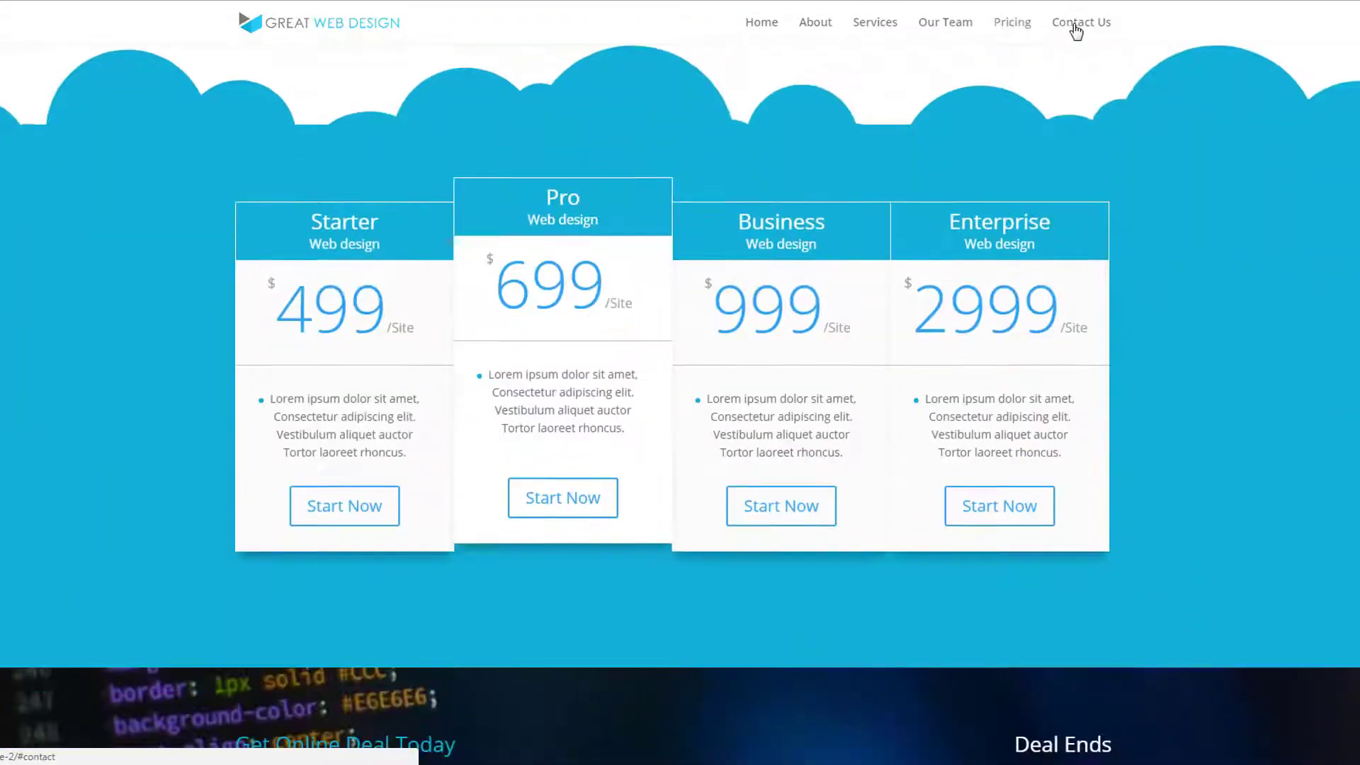
{"action": "left_click", "coordinate": [1077, 28]}
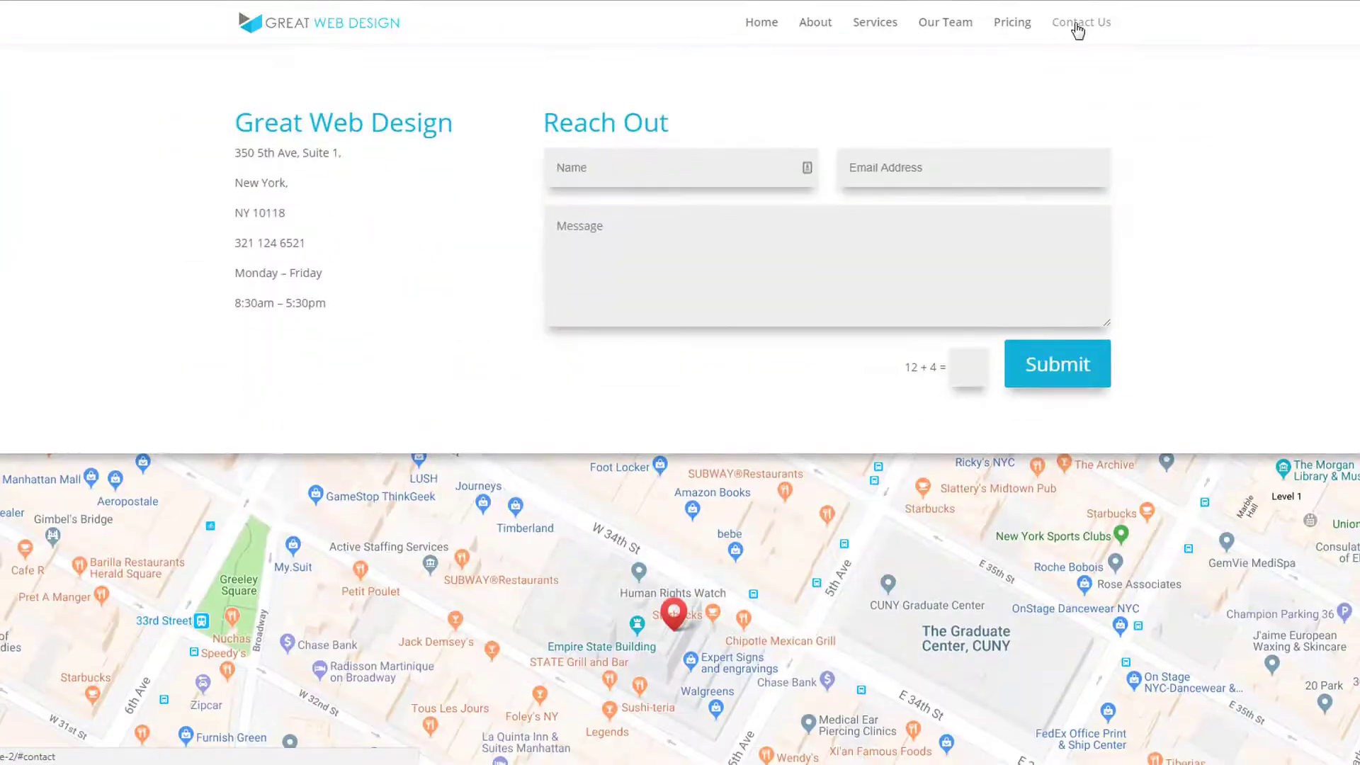
{"action": "scroll", "coordinate": [1293, 628], "scroll_direction": "up", "scroll_amount": 20}
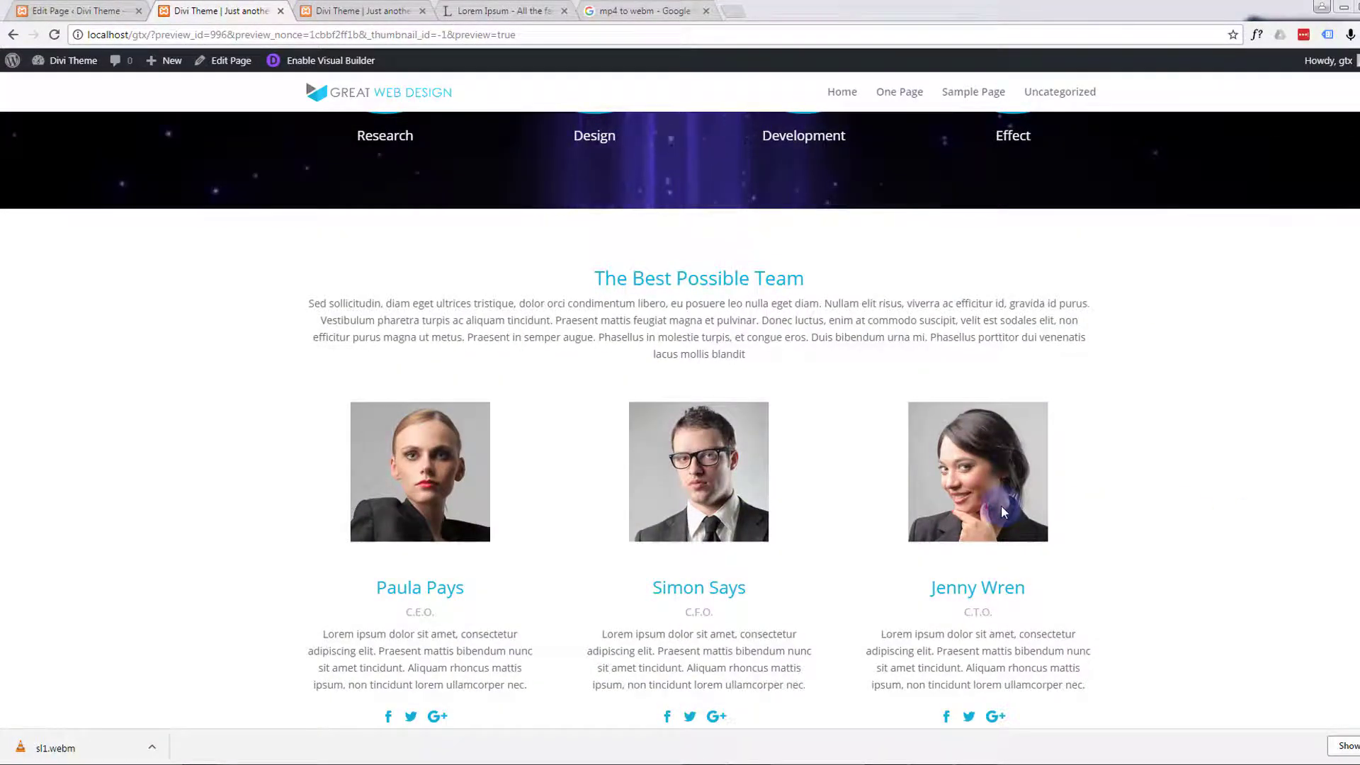
Step: In the One Page editor, add a standard section with a single full-width column row below the team section
{"action": "scroll", "coordinate": [1231, 498], "scroll_direction": "down", "scroll_amount": 1}
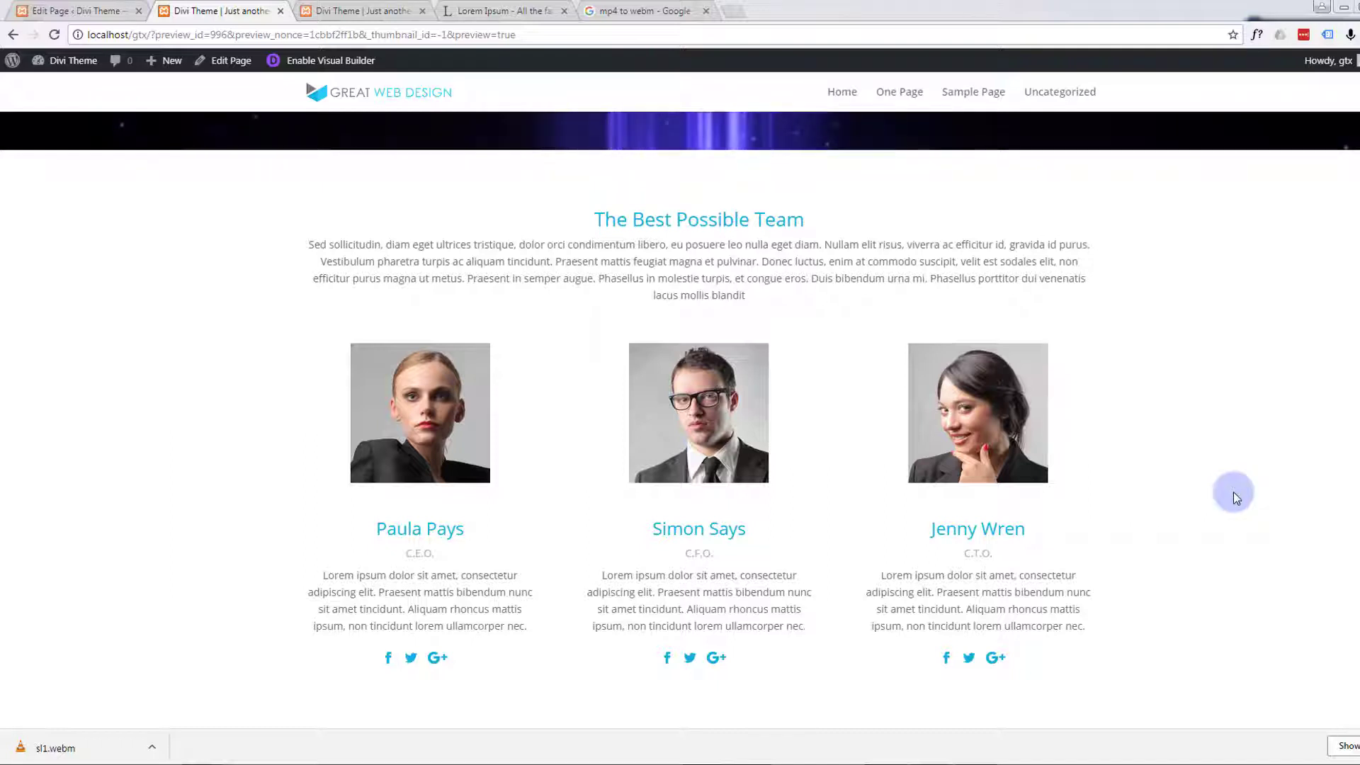
{"action": "left_click", "coordinate": [61, 9]}
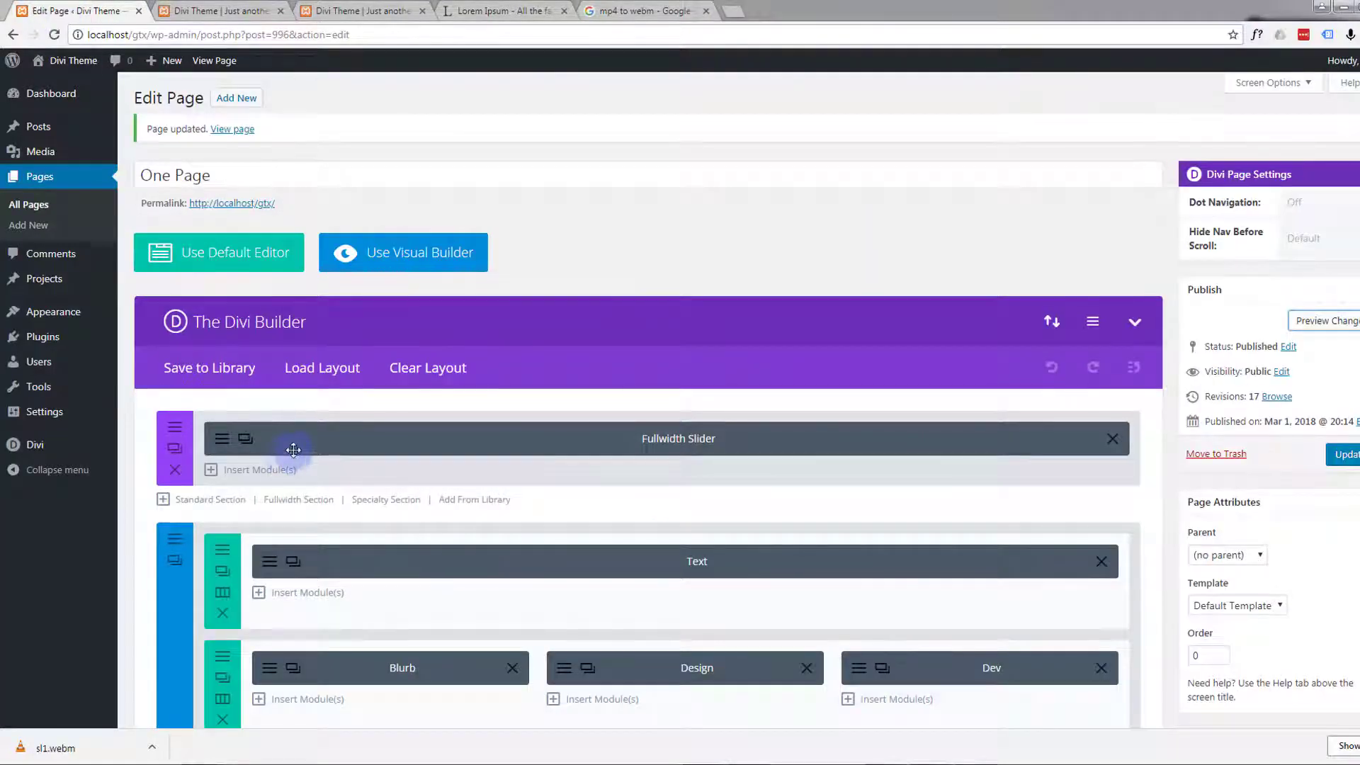
{"action": "scroll", "coordinate": [293, 450], "scroll_direction": "down", "scroll_amount": 13}
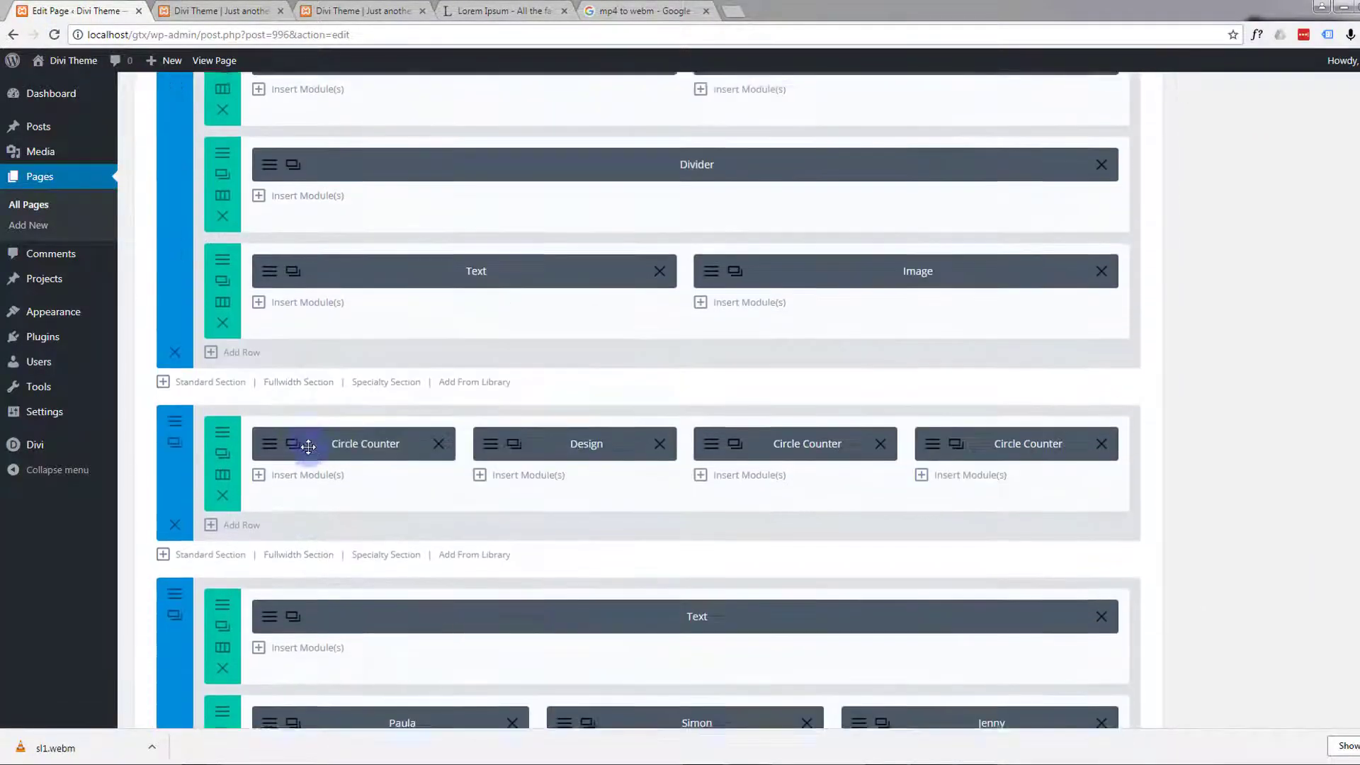
{"action": "scroll", "coordinate": [308, 446], "scroll_direction": "down", "scroll_amount": 6}
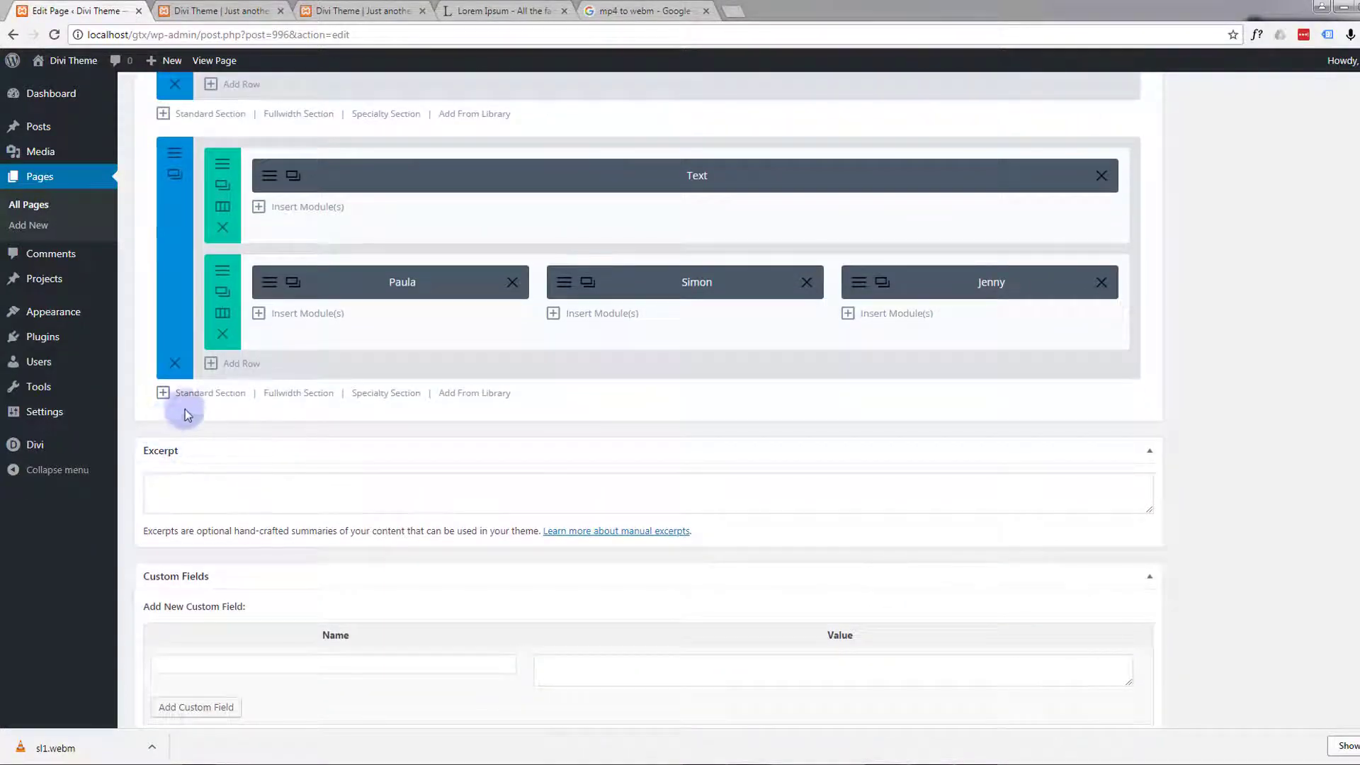
{"action": "left_click", "coordinate": [214, 401]}
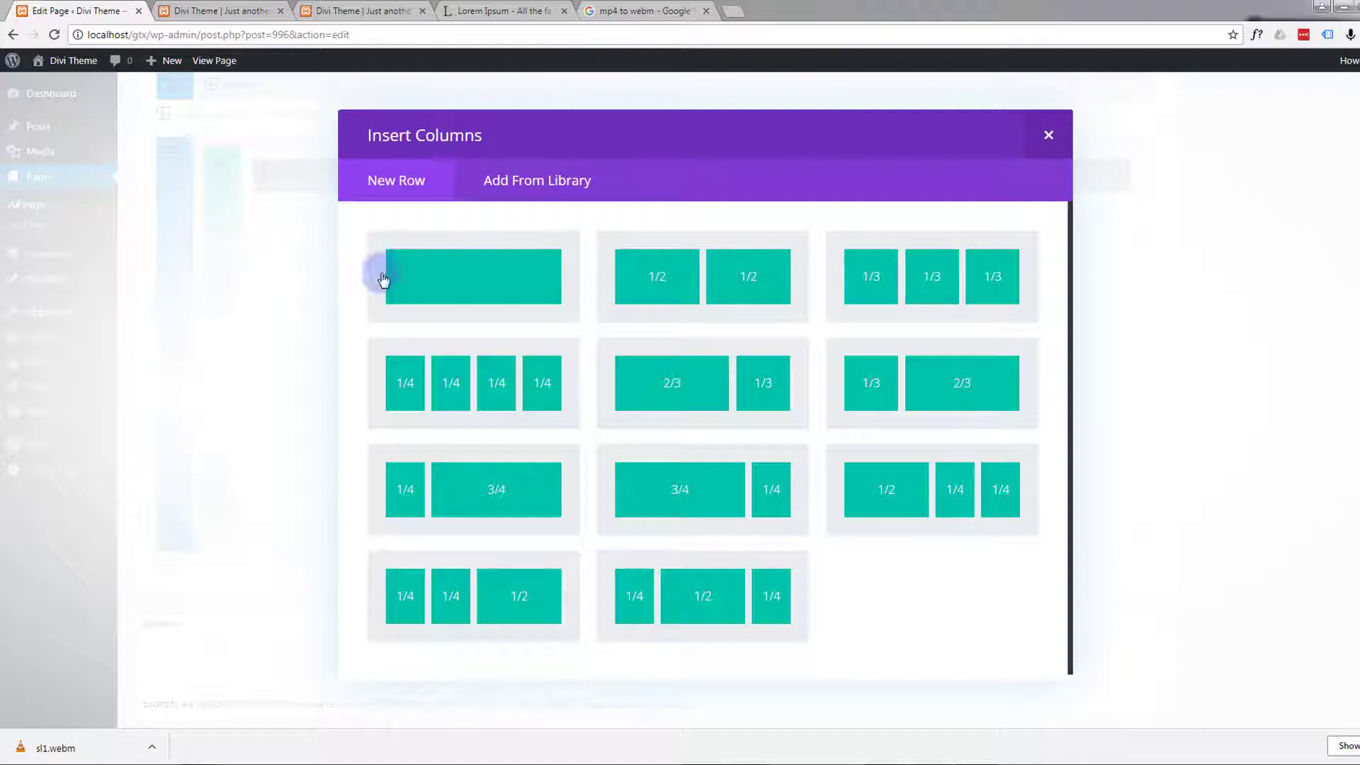
{"action": "left_click", "coordinate": [463, 296]}
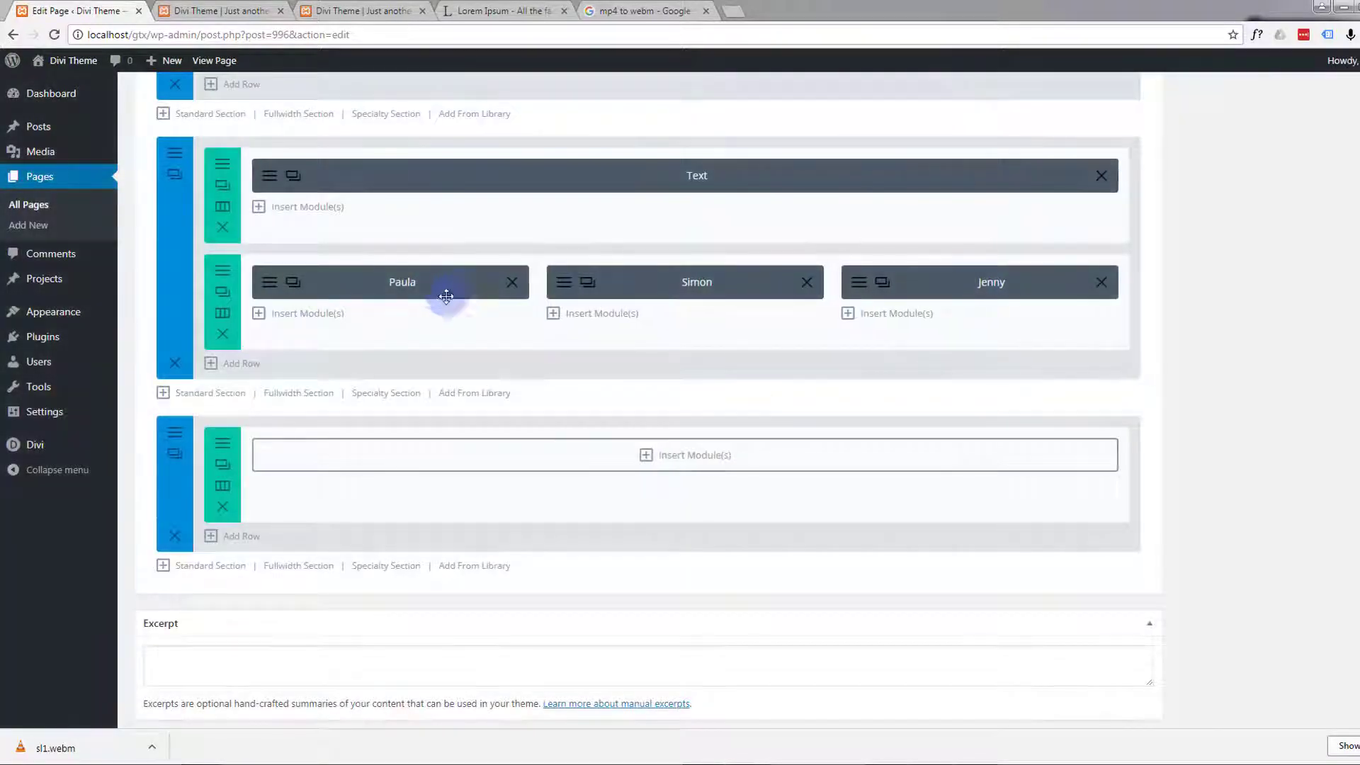
Step: Insert an Accordion module into the new row and add an accordion item titled "Platforms"
{"action": "left_click", "coordinate": [648, 455]}
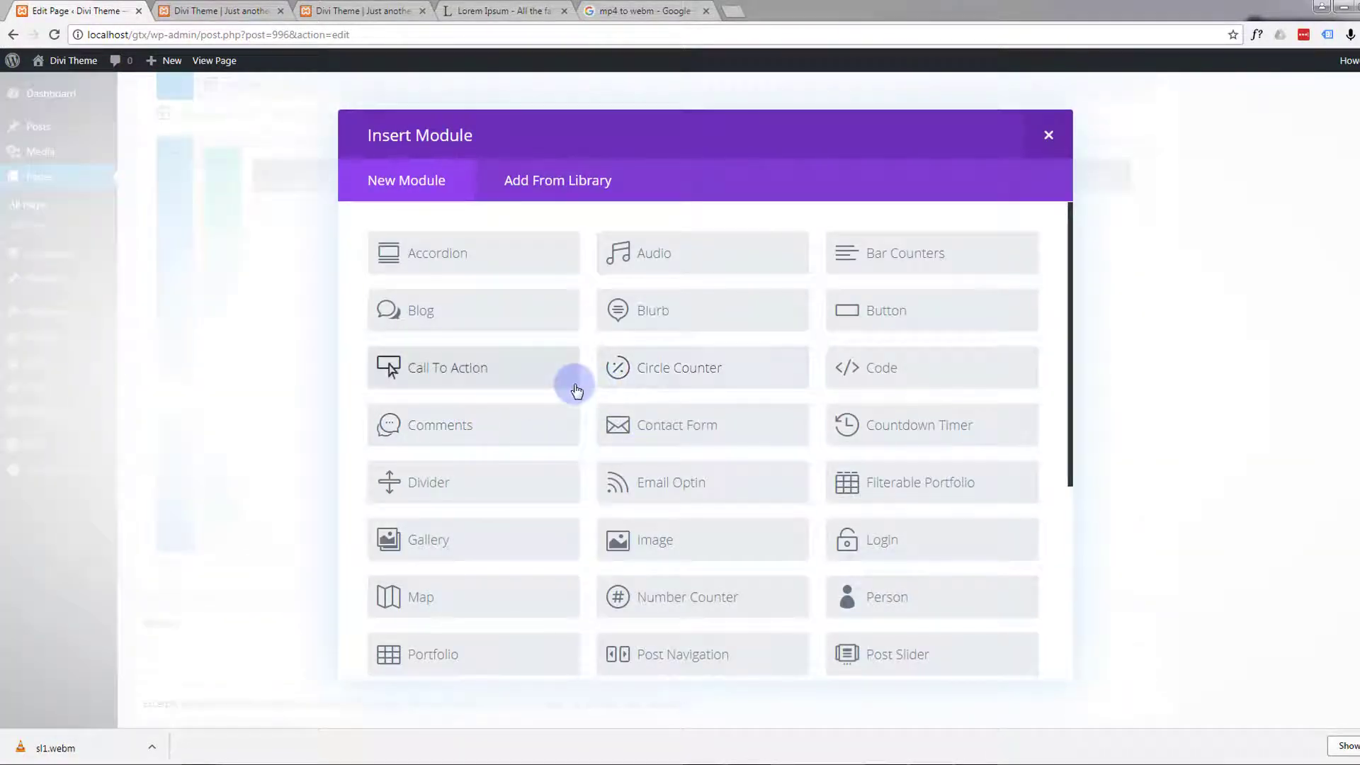
{"action": "left_click", "coordinate": [449, 257]}
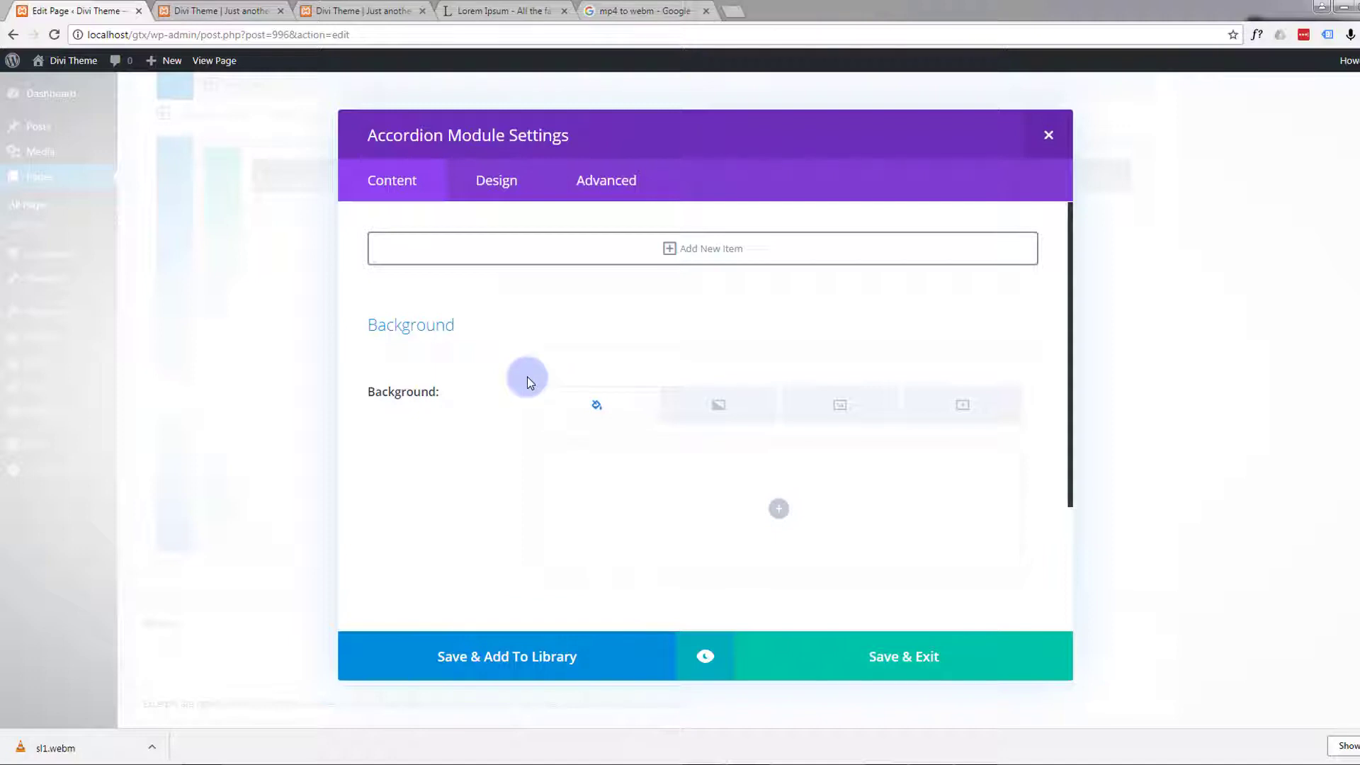
{"action": "scroll", "coordinate": [527, 376], "scroll_direction": "down", "scroll_amount": 3}
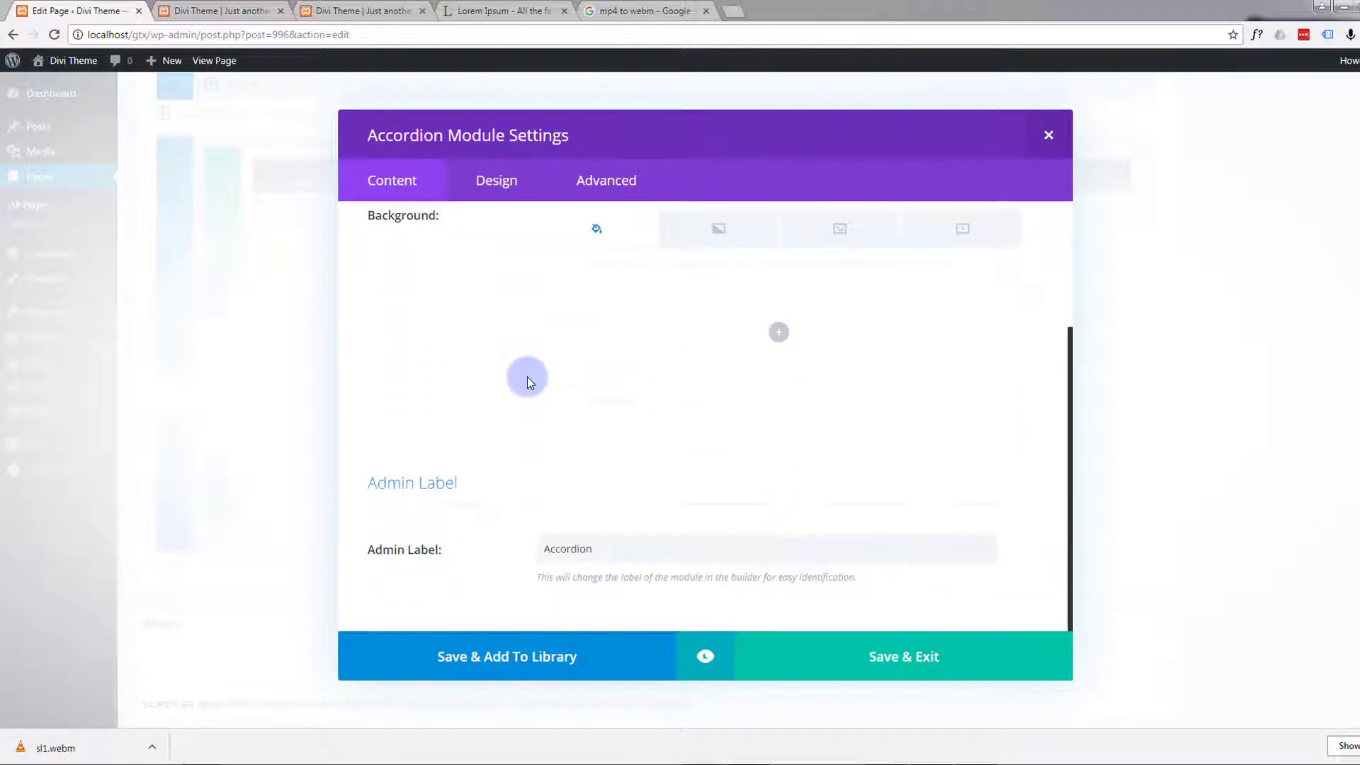
{"action": "scroll", "coordinate": [527, 376], "scroll_direction": "up", "scroll_amount": 3}
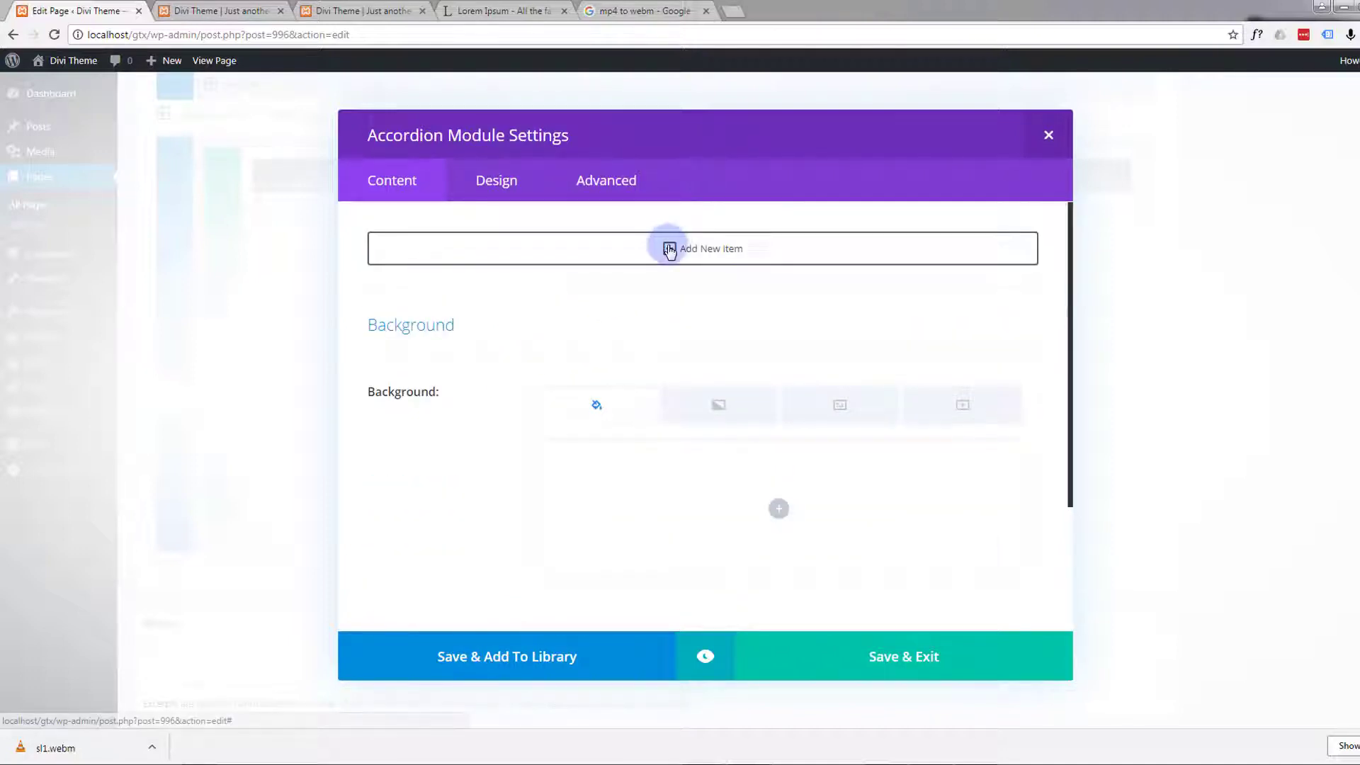
{"action": "left_click", "coordinate": [669, 249]}
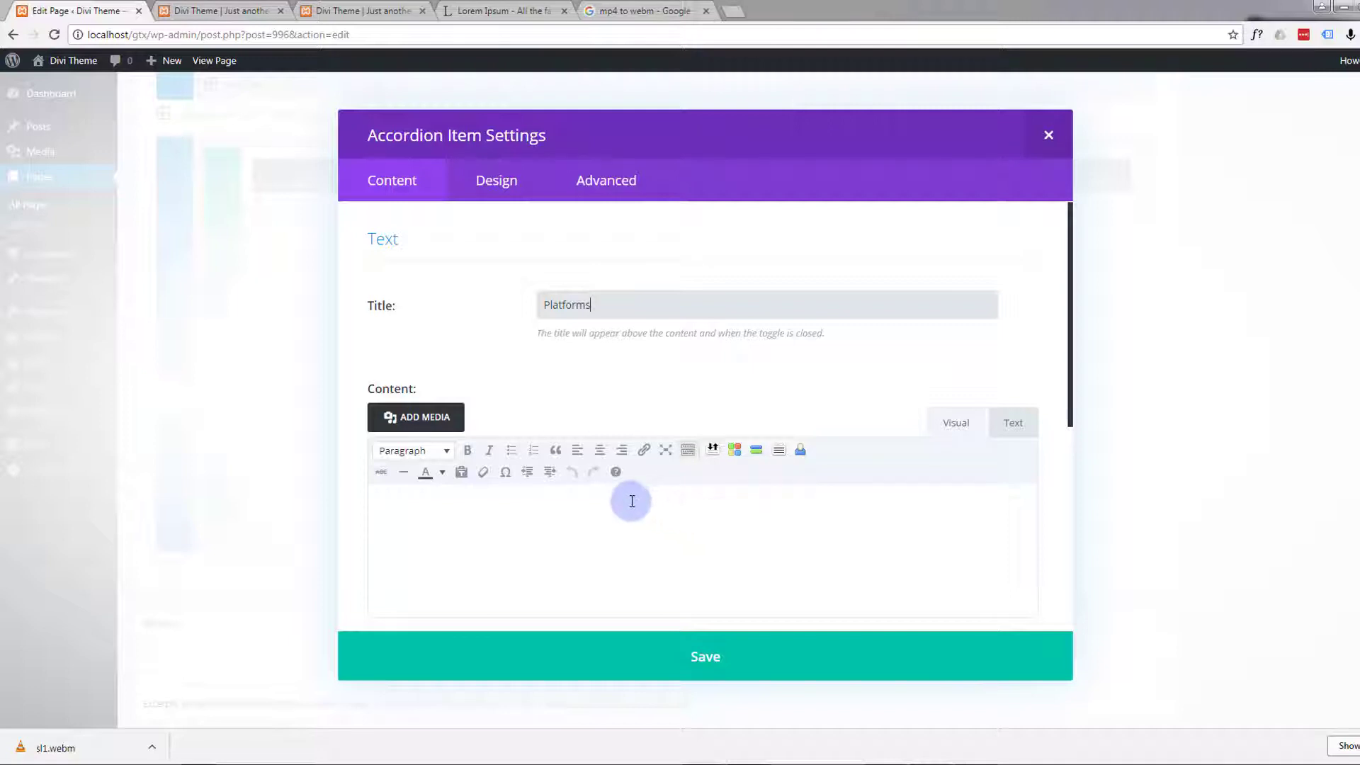
{"action": "scroll", "coordinate": [630, 499], "scroll_direction": "down", "scroll_amount": 1}
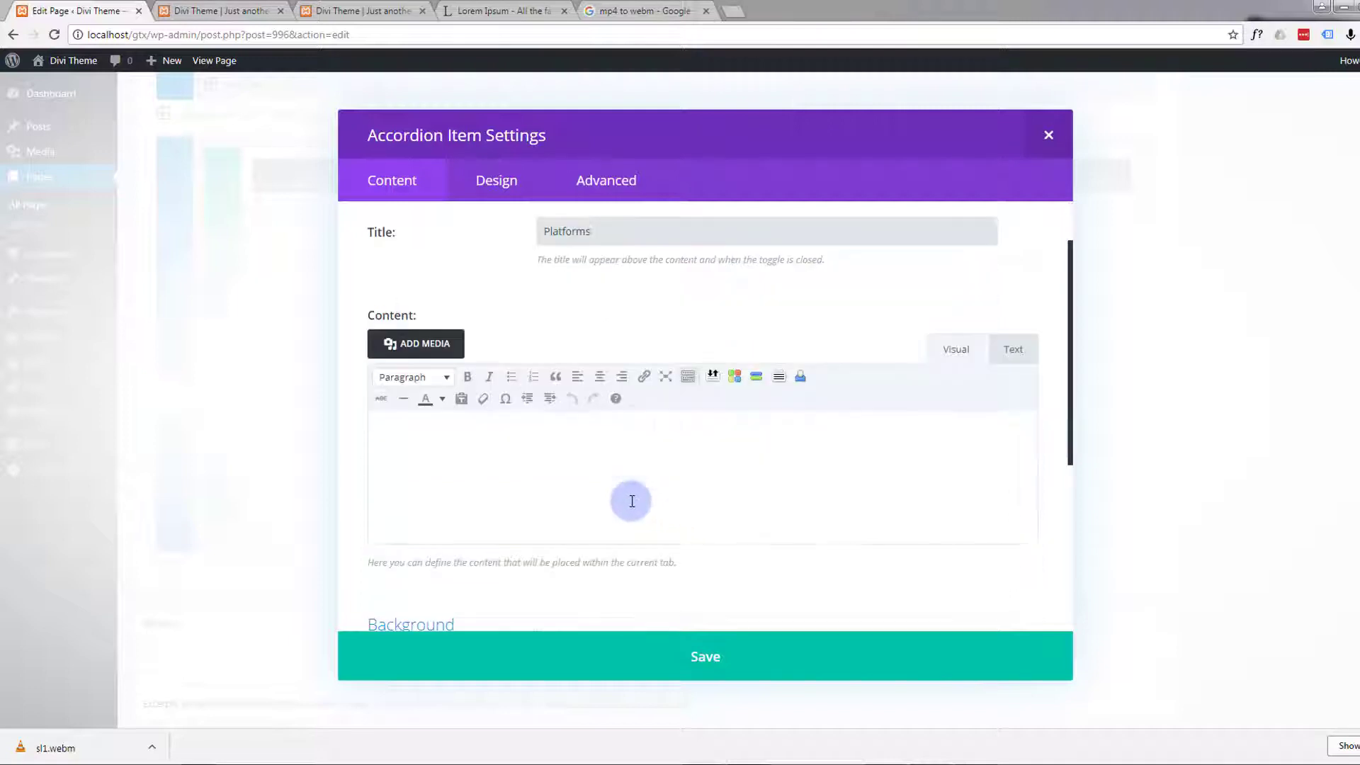
{"action": "left_click", "coordinate": [414, 345]}
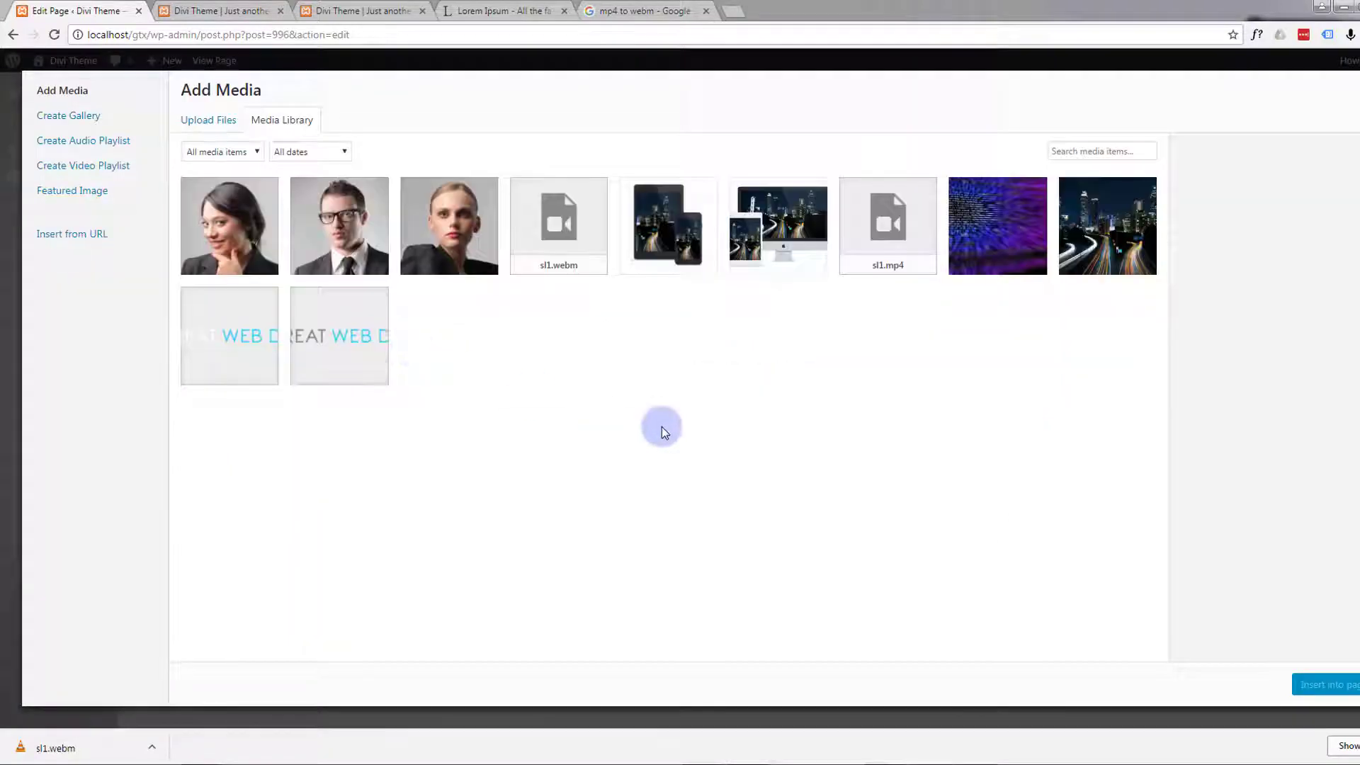
{"action": "left_click", "coordinate": [653, 232]}
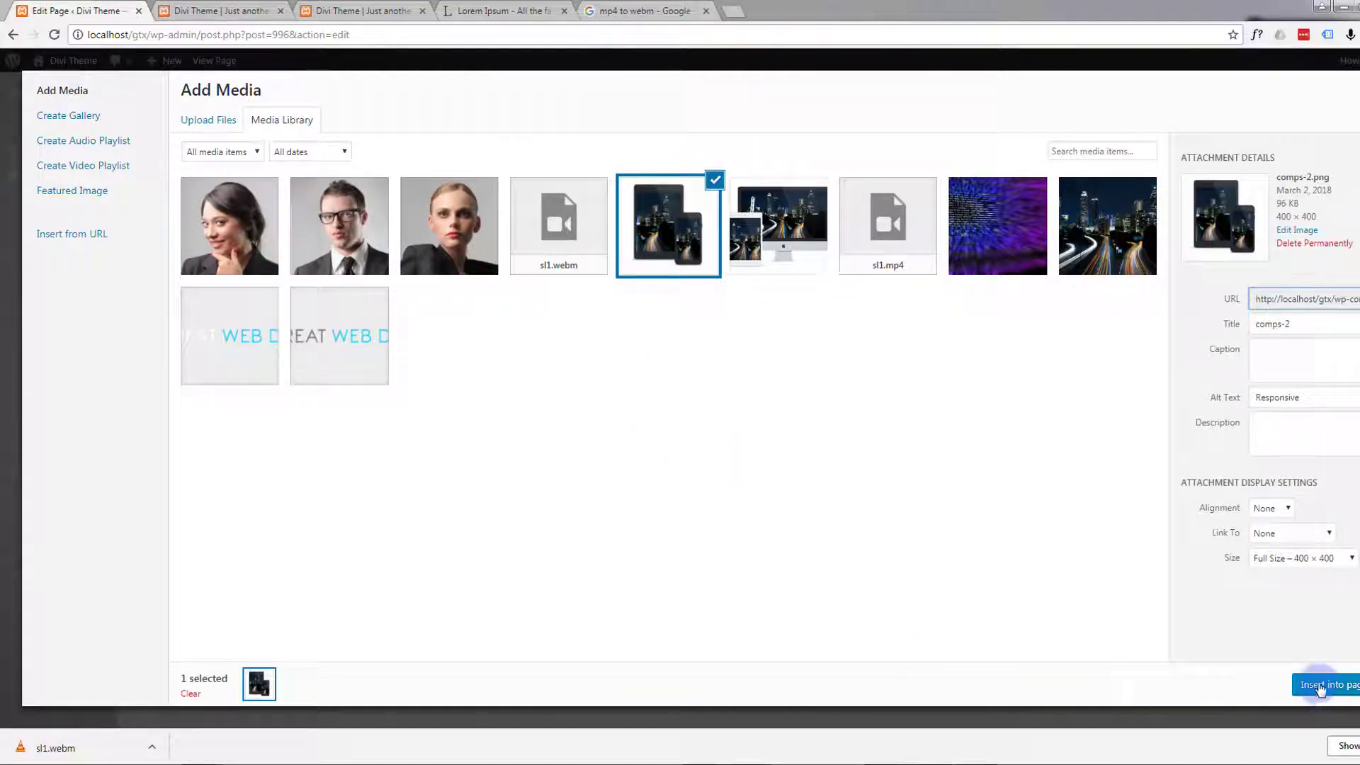
{"action": "left_click", "coordinate": [1321, 687]}
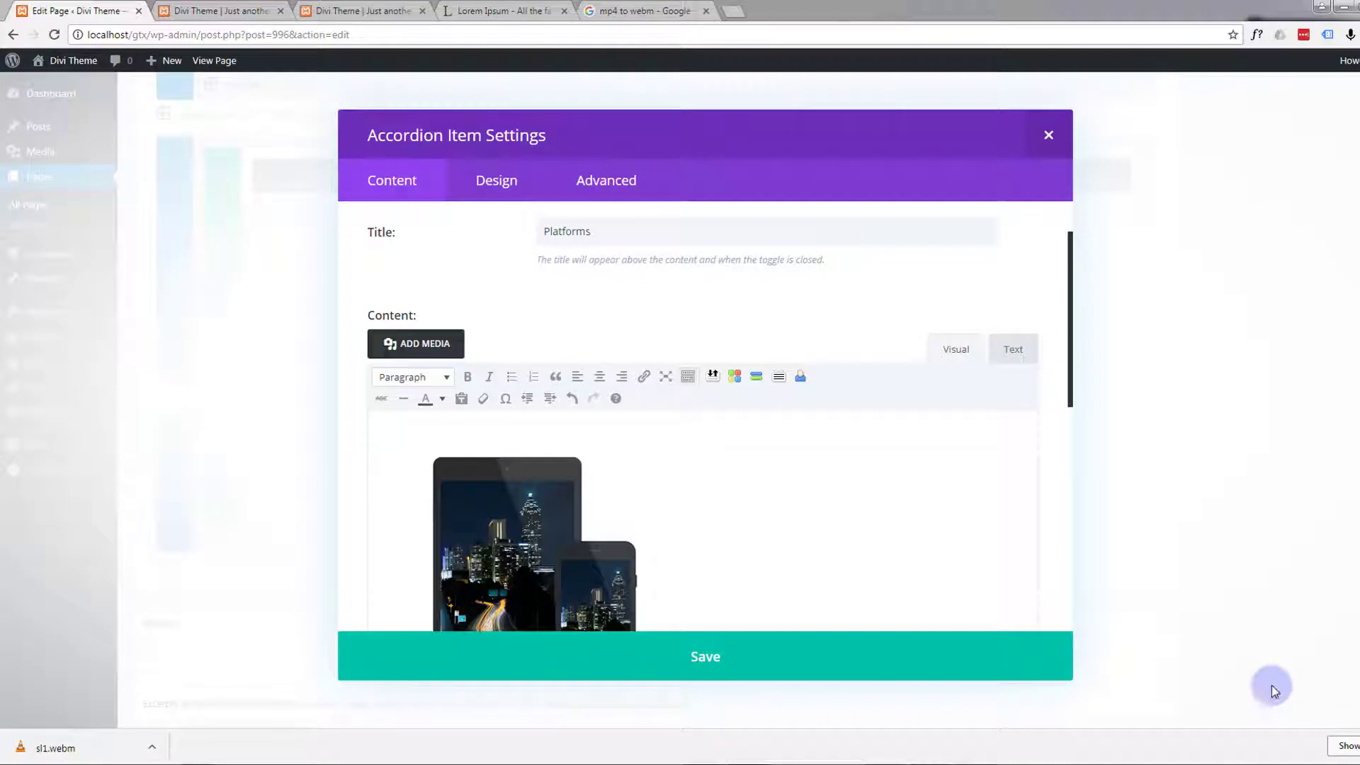
{"action": "left_click", "coordinate": [504, 500]}
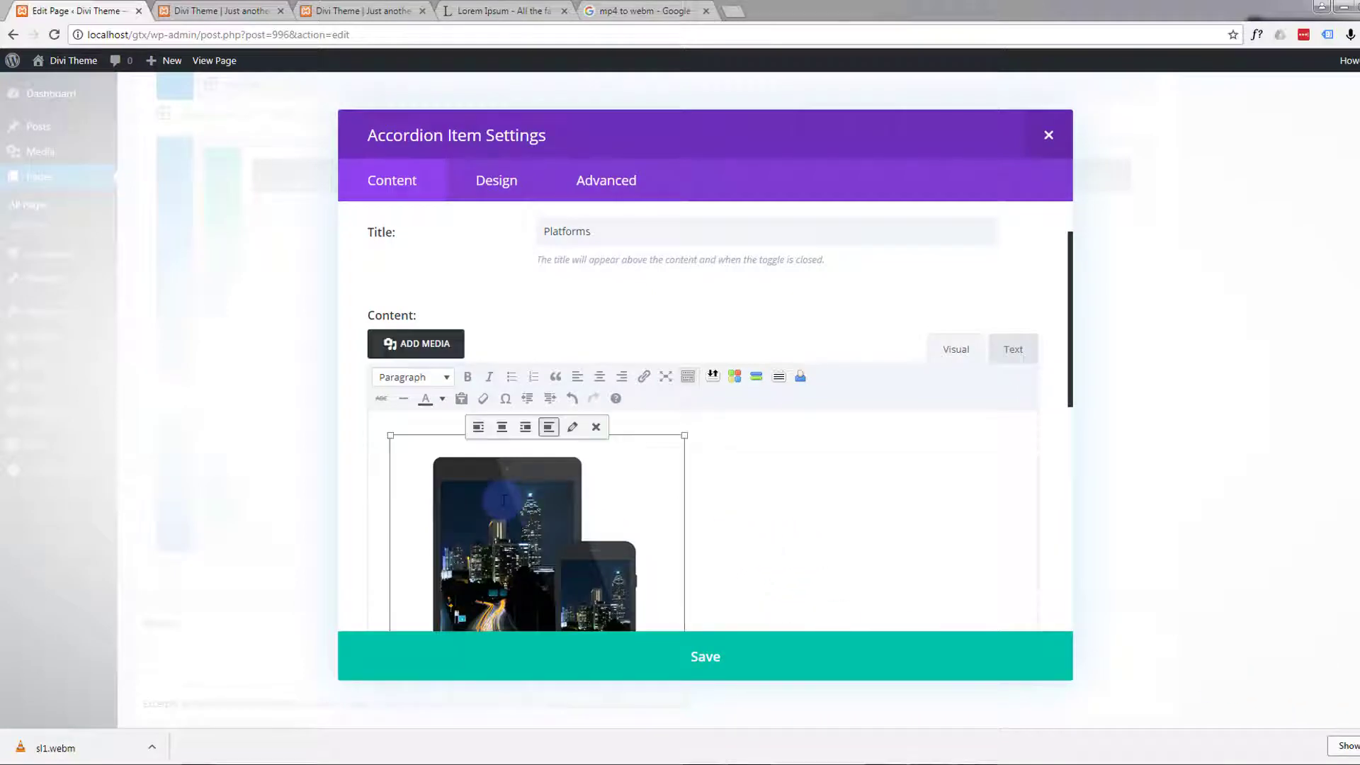
{"action": "key", "text": "Delete"}
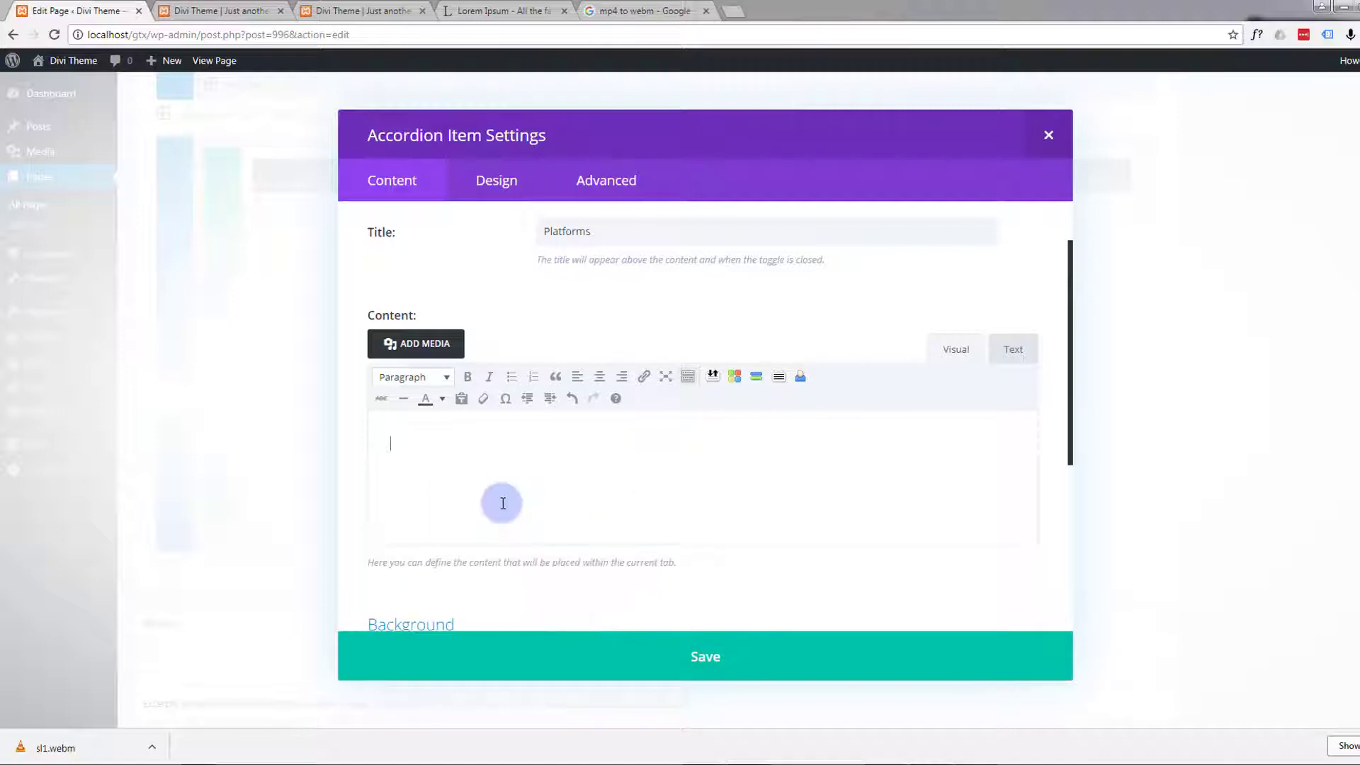
Step: Insert the comps-2 image from the media library into the Platforms item's content at Thumbnail – 150 × 150 size
{"action": "left_click", "coordinate": [425, 343]}
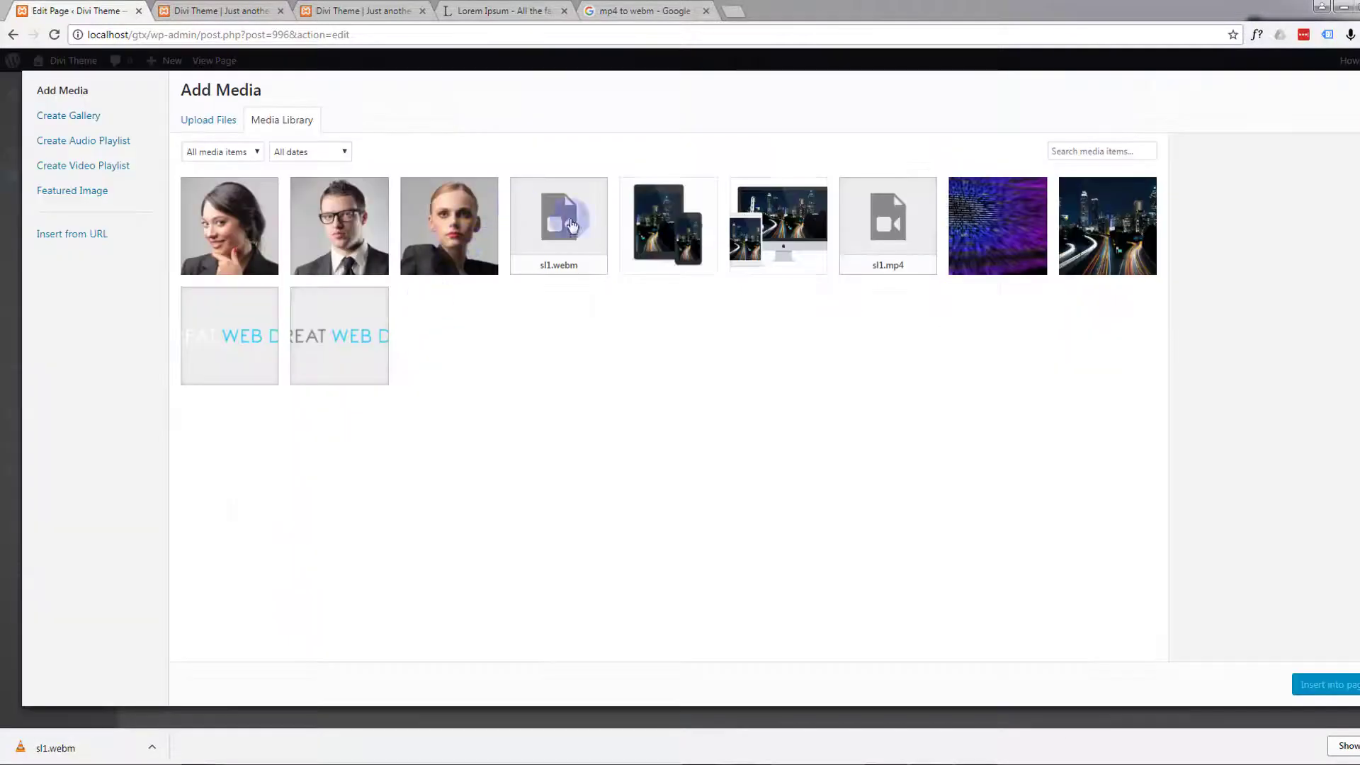
{"action": "left_click", "coordinate": [662, 228]}
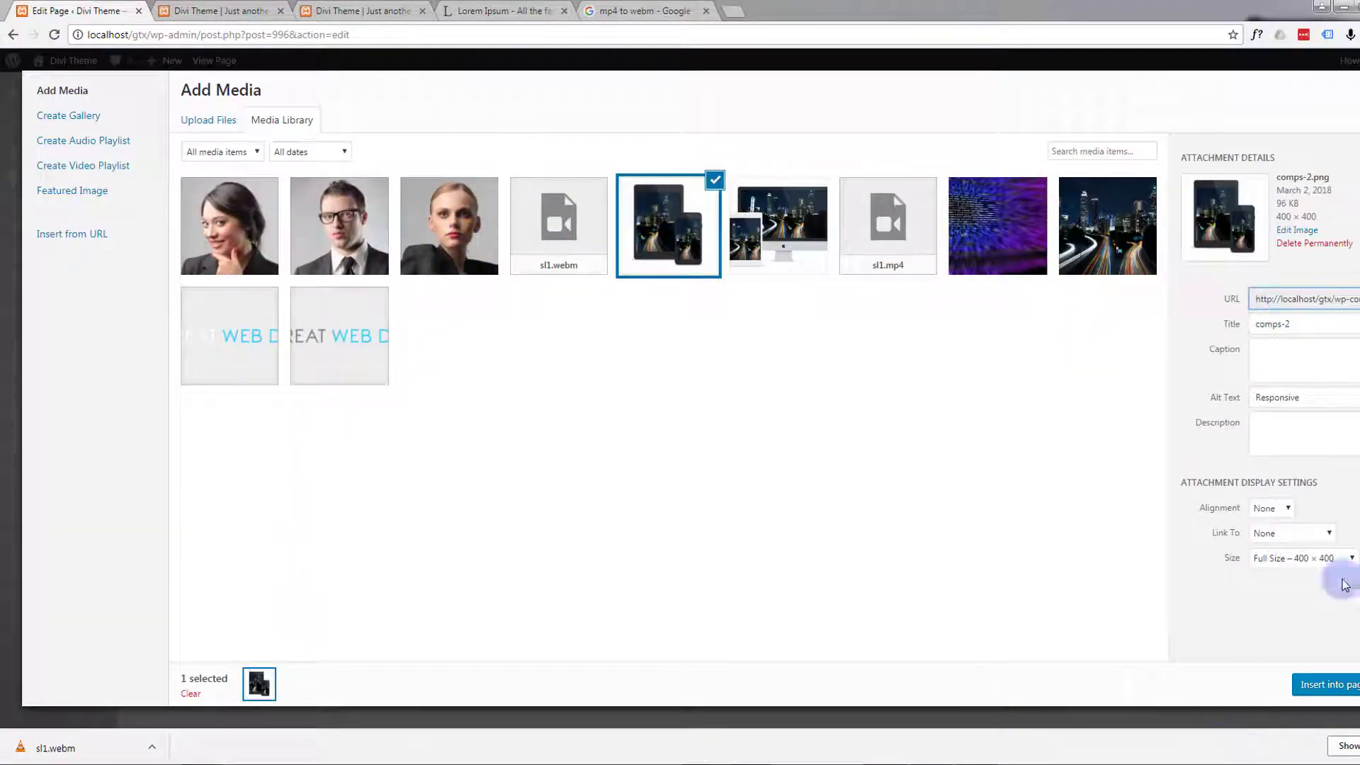
{"action": "left_click", "coordinate": [1322, 558]}
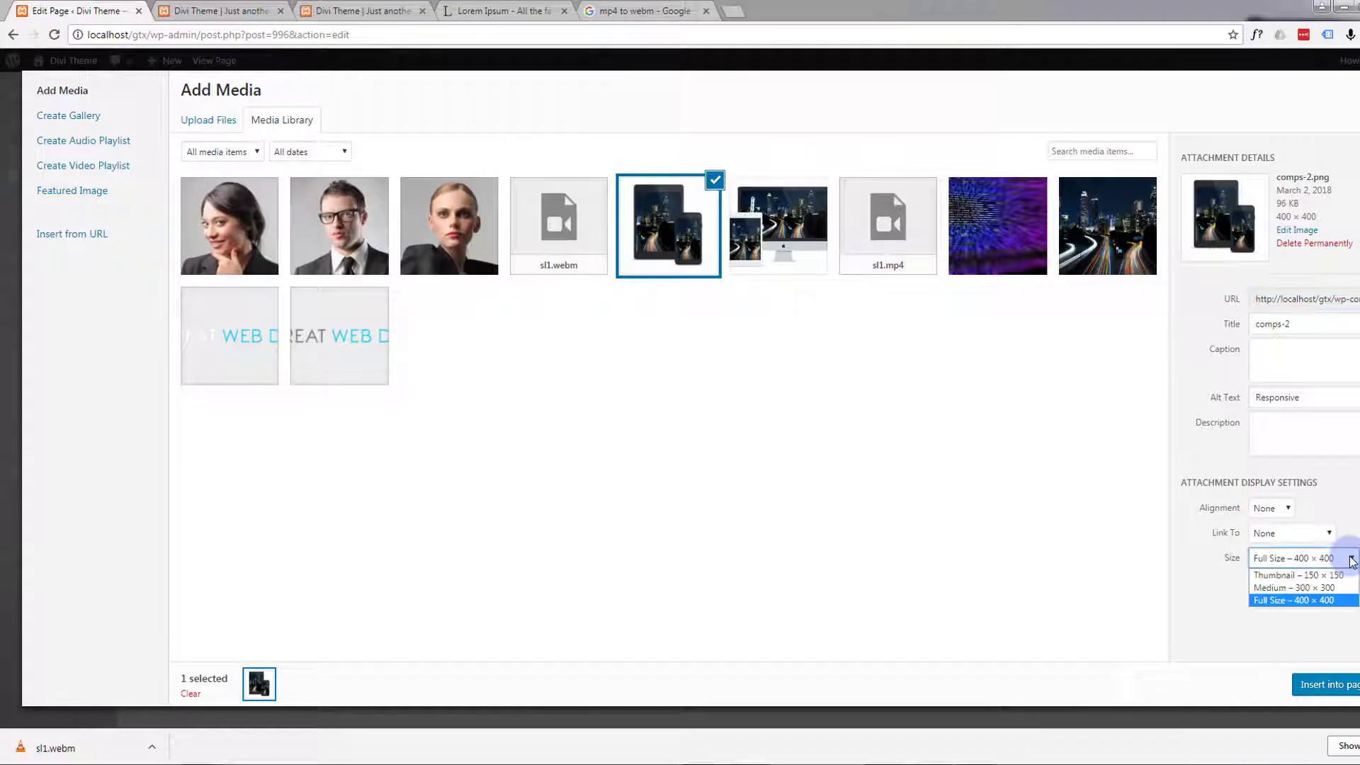
{"action": "left_click", "coordinate": [1259, 577]}
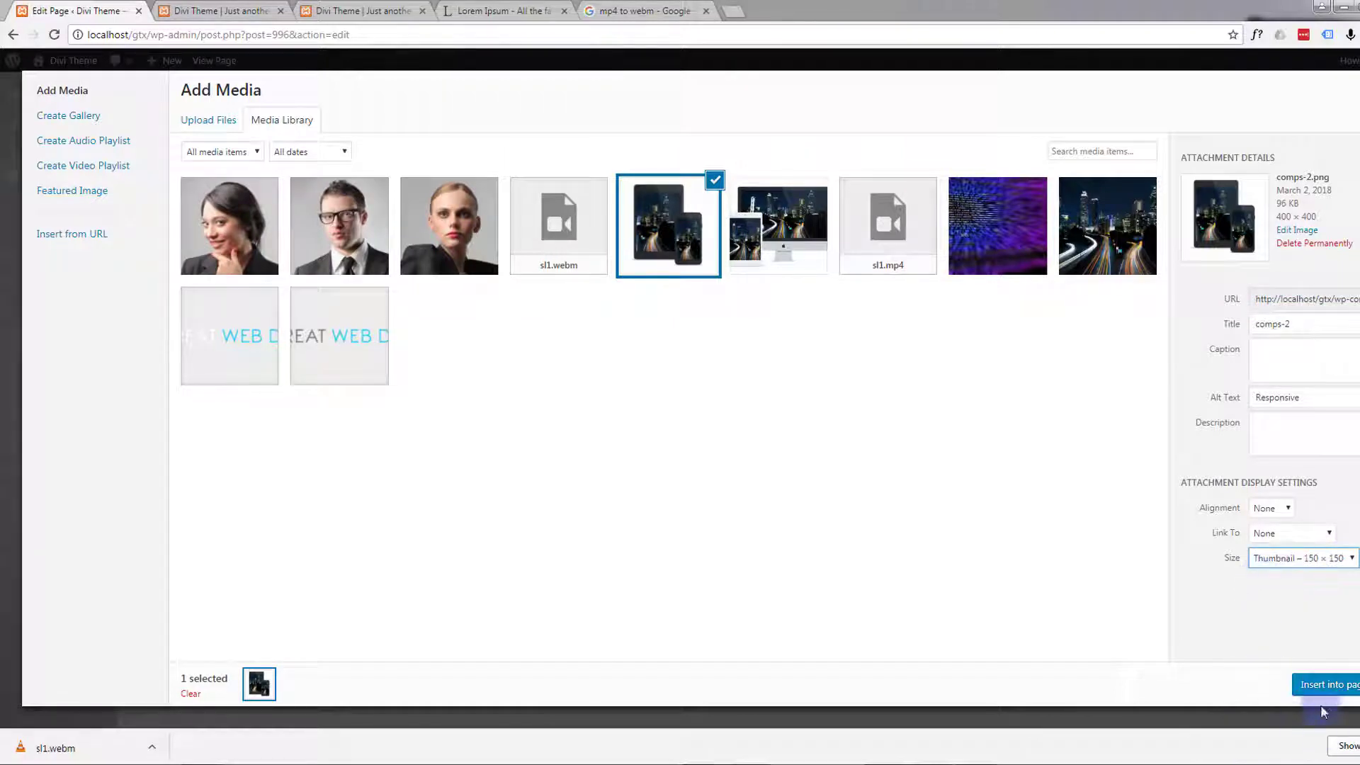
{"action": "left_click", "coordinate": [1321, 686]}
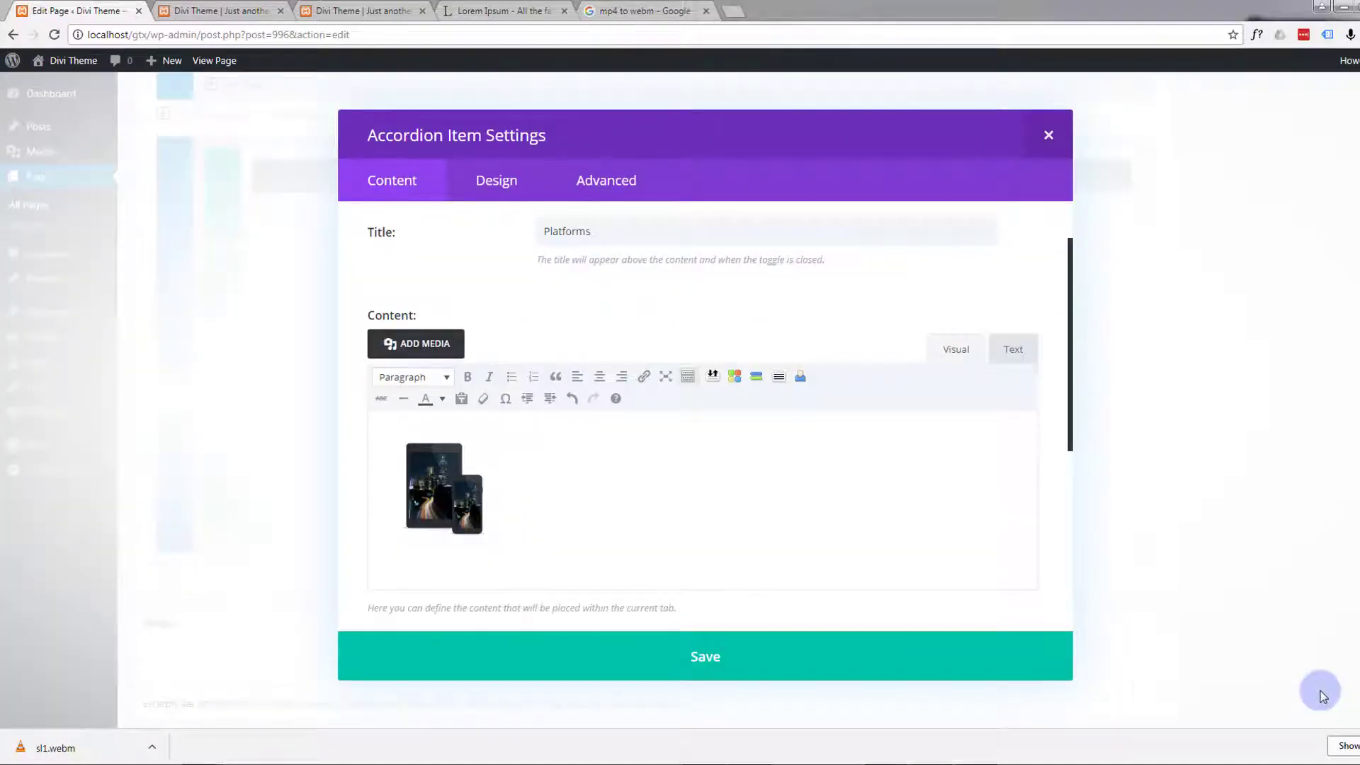
Step: Align the tablet-and-phone image left in the Platforms content and deselect it
{"action": "left_click", "coordinate": [445, 488]}
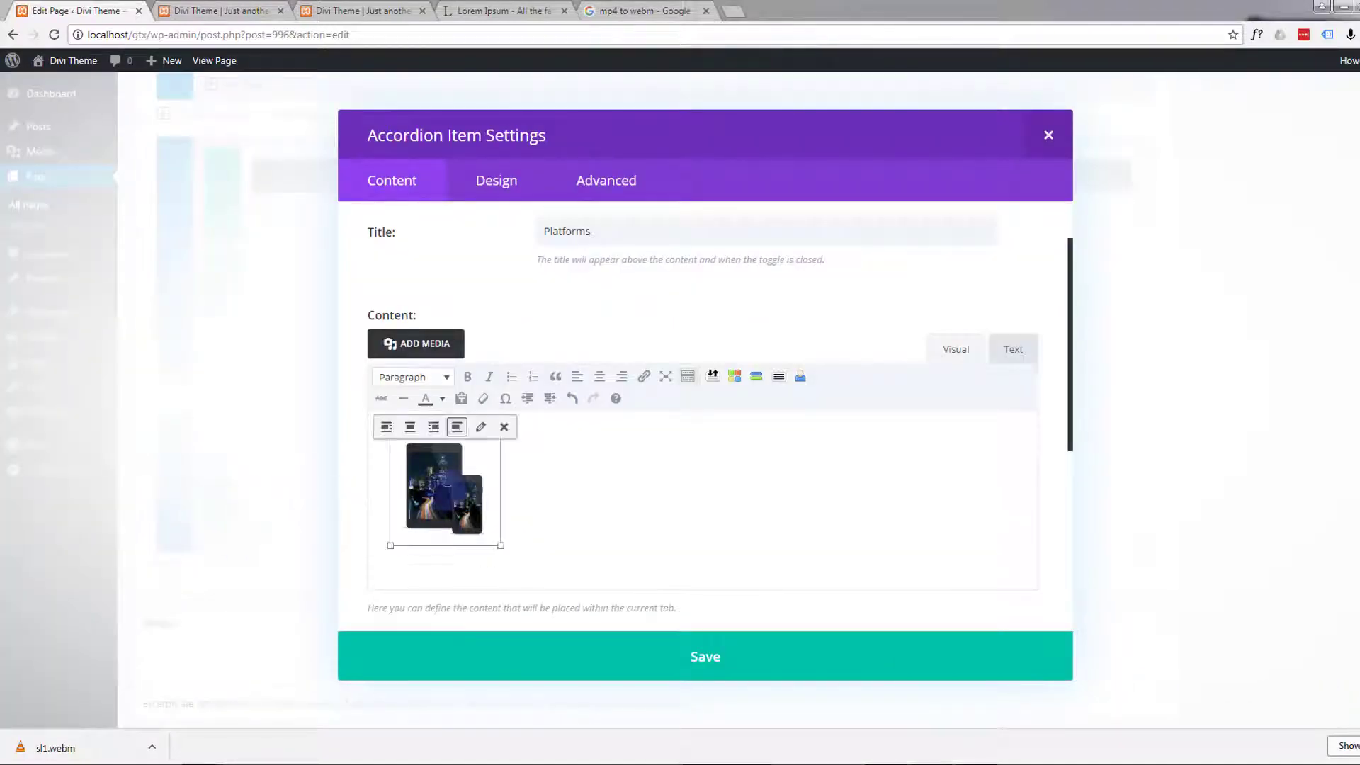
{"action": "left_click", "coordinate": [386, 426]}
{"action": "left_click", "coordinate": [539, 476]}
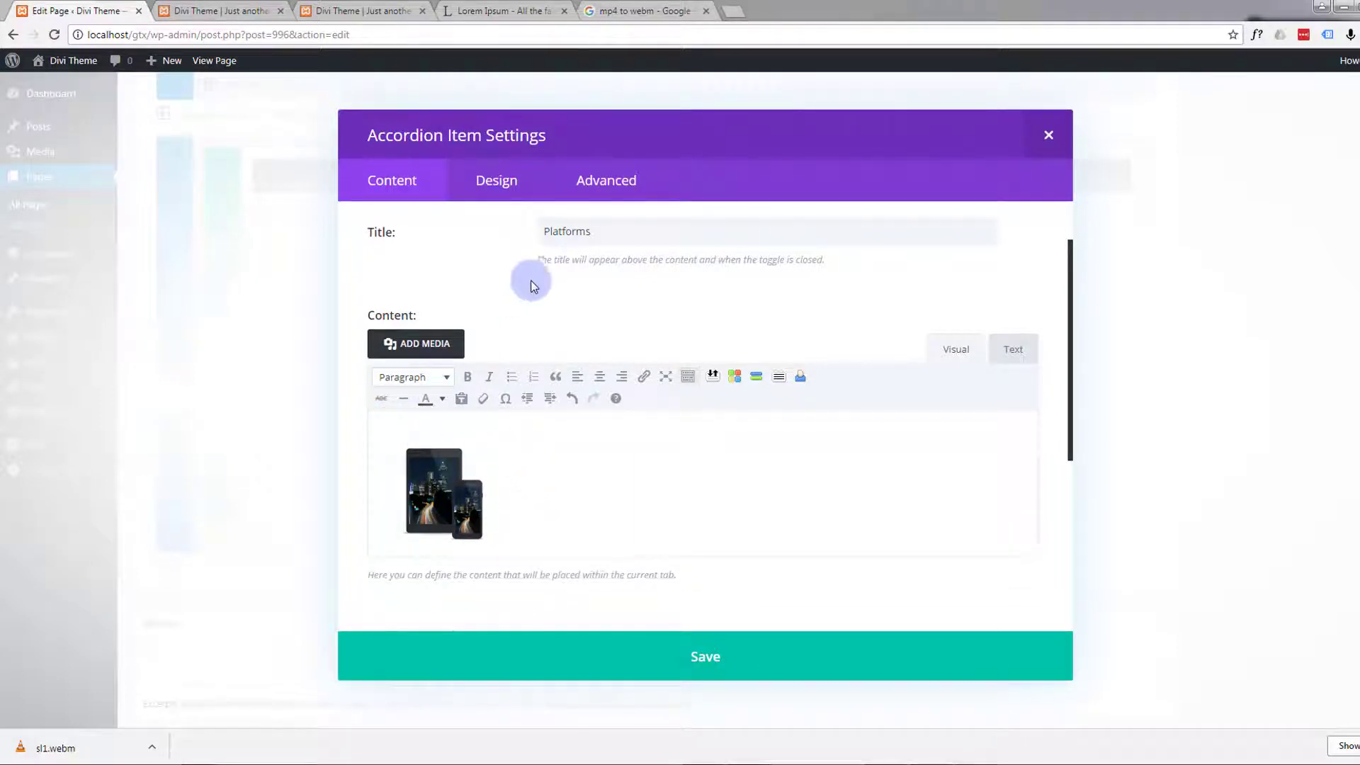
Step: Copy the first Lorem Ipsum paragraph from "Vestibulum hendrerit" to "viverra dictum." and paste it beside the image, undoing the paste above it
{"action": "left_click", "coordinate": [487, 13]}
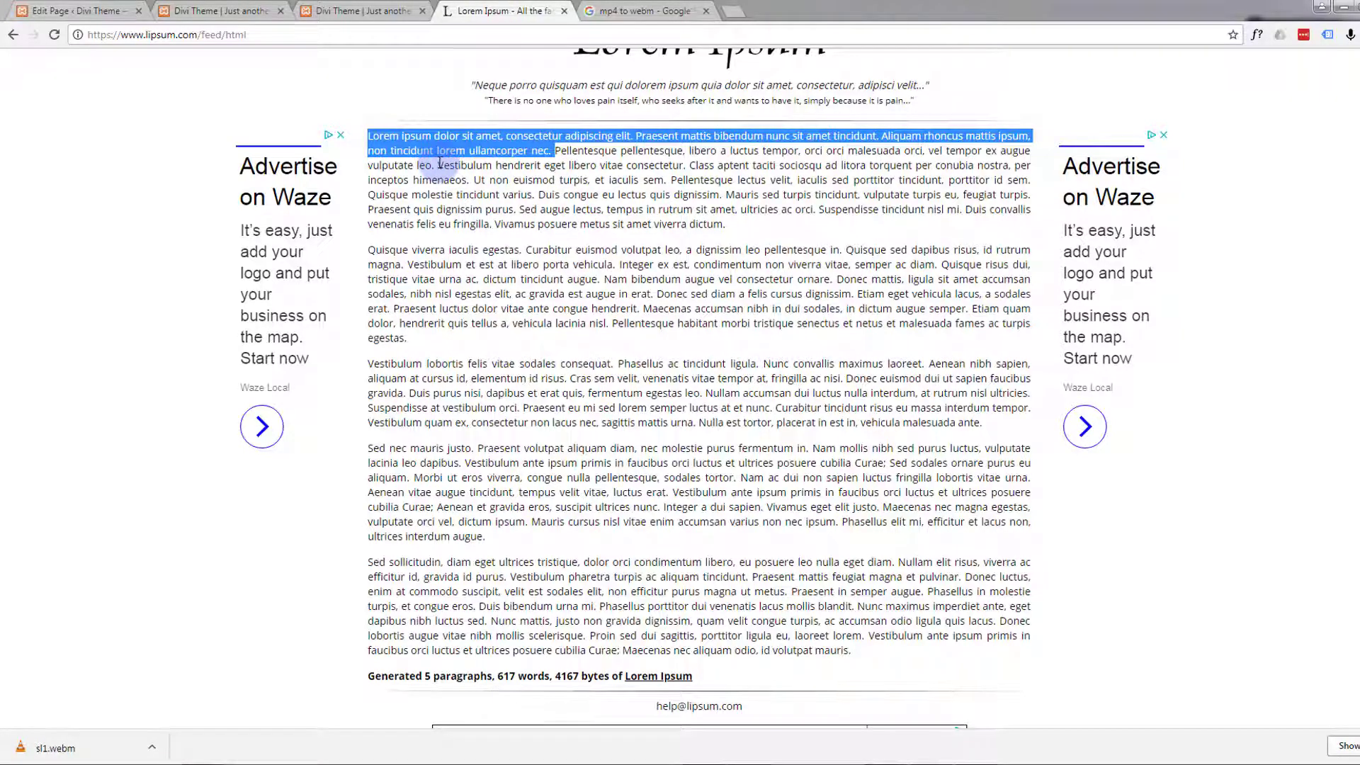
{"action": "left_click_drag", "start_coordinate": [440, 165], "coordinate": [752, 229]}
{"action": "key", "text": "ctrl+c"}
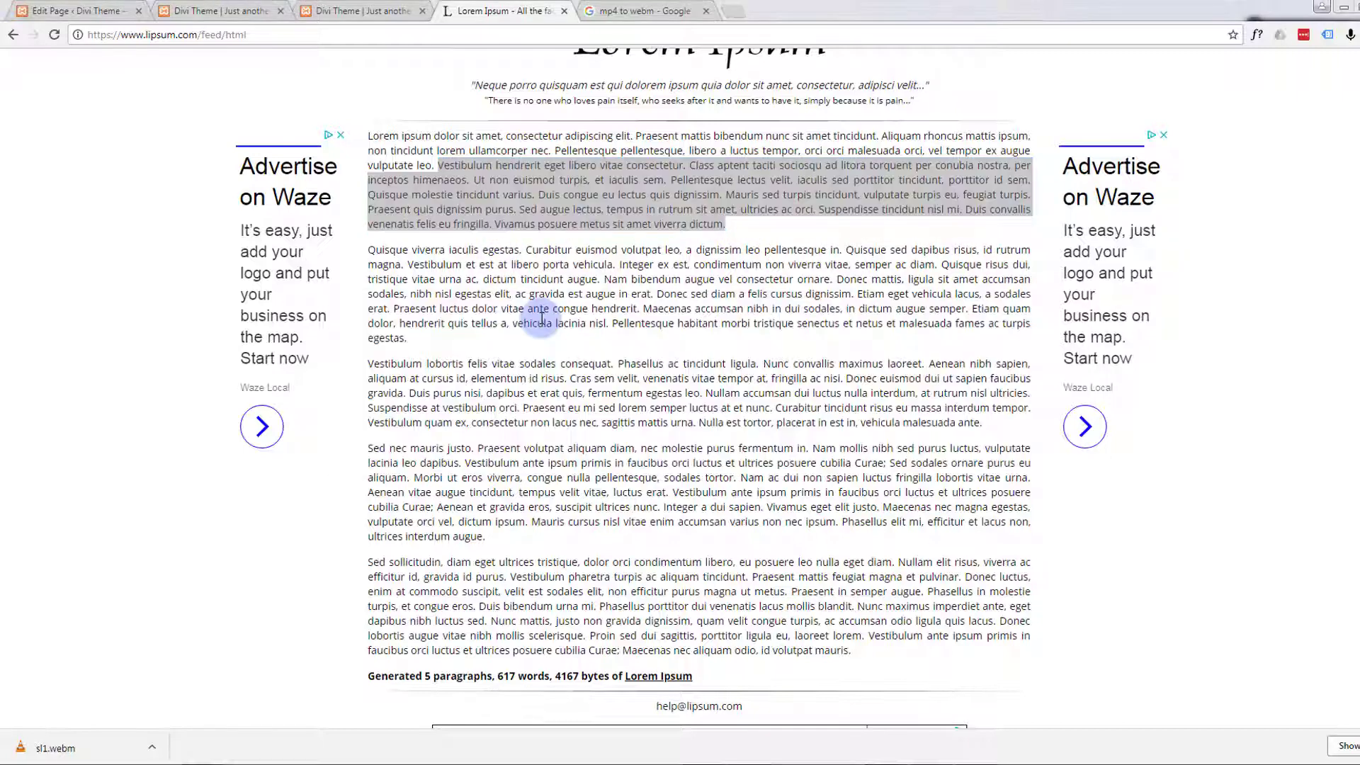
{"action": "left_click", "coordinate": [88, 18]}
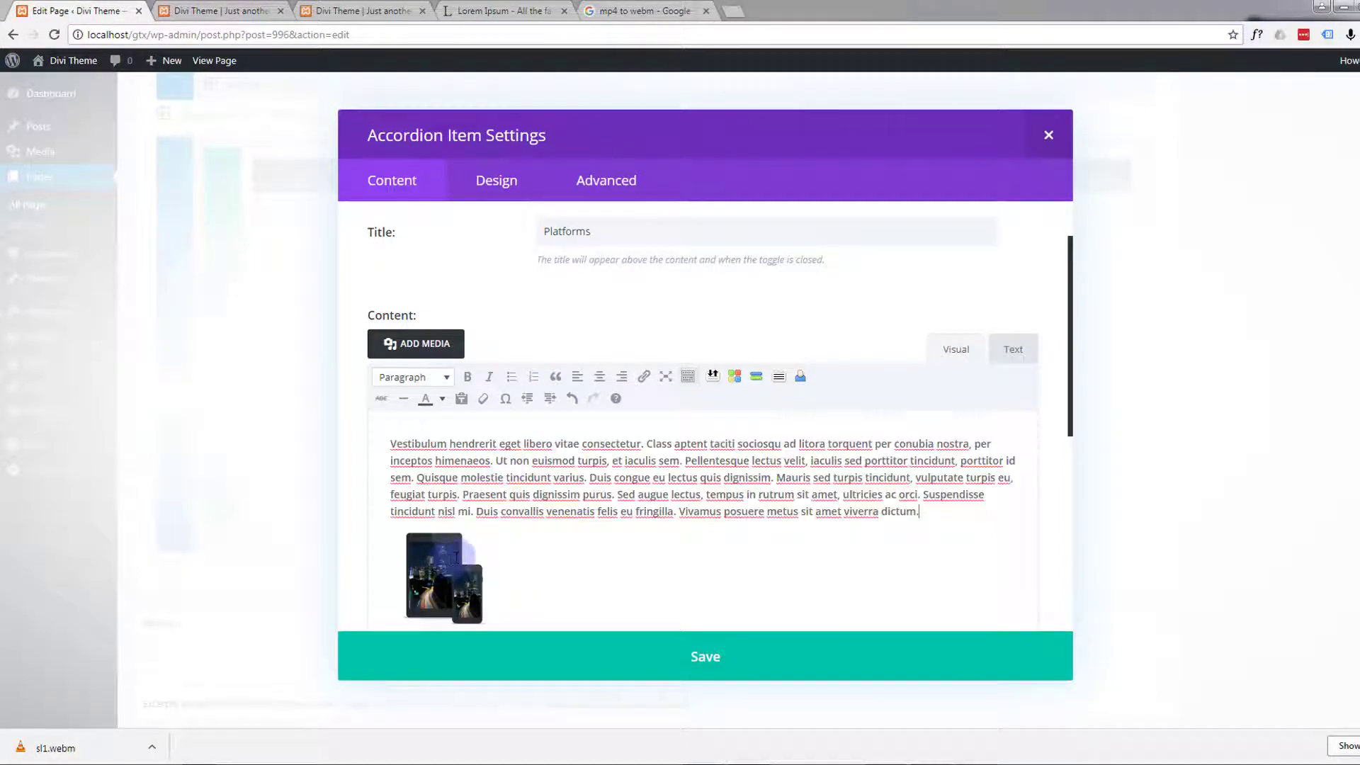
{"action": "key", "text": "ctrl+z"}
{"action": "left_click", "coordinate": [501, 524]}
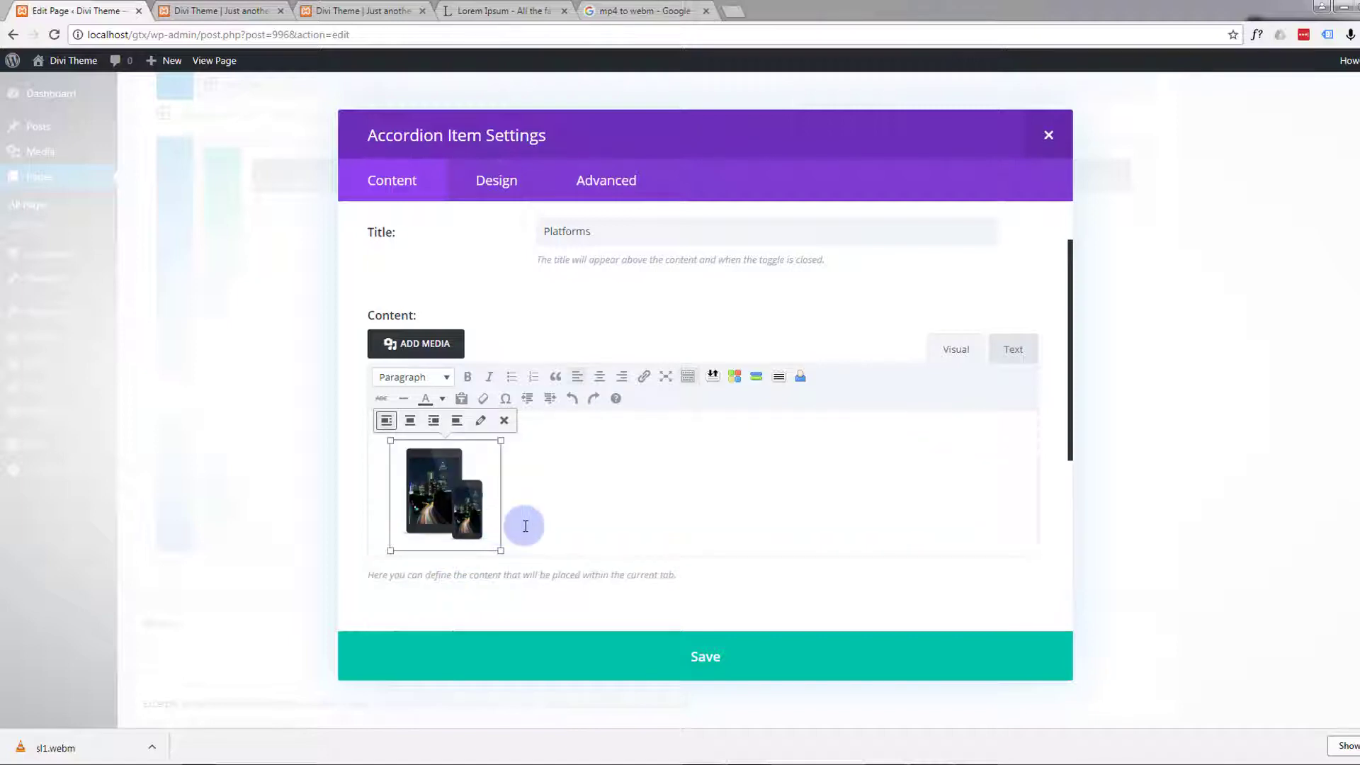
{"action": "left_click", "coordinate": [525, 526]}
{"action": "key", "text": "ctrl+v"}
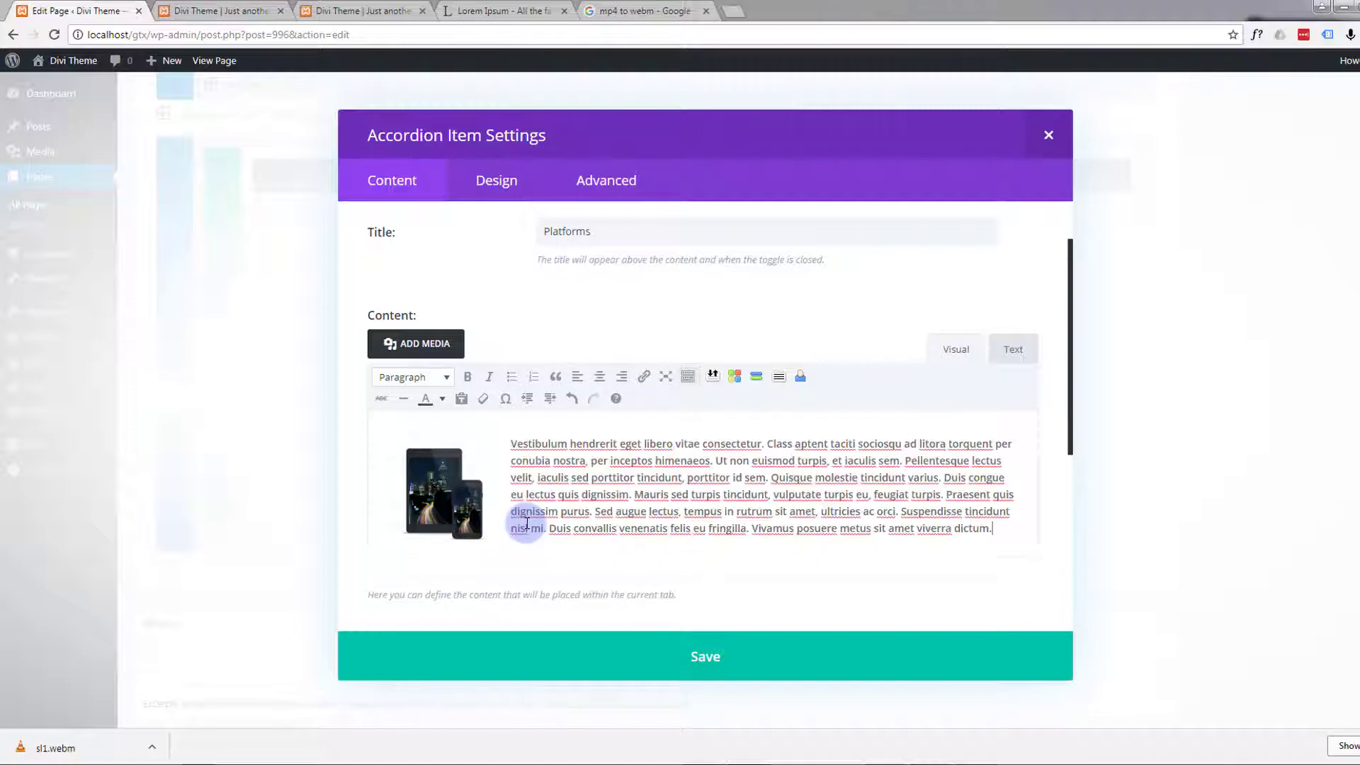
Step: Set the Platforms accordion item's icon color to white (#ffffff) in its design settings
{"action": "scroll", "coordinate": [495, 552], "scroll_direction": "down", "scroll_amount": 2}
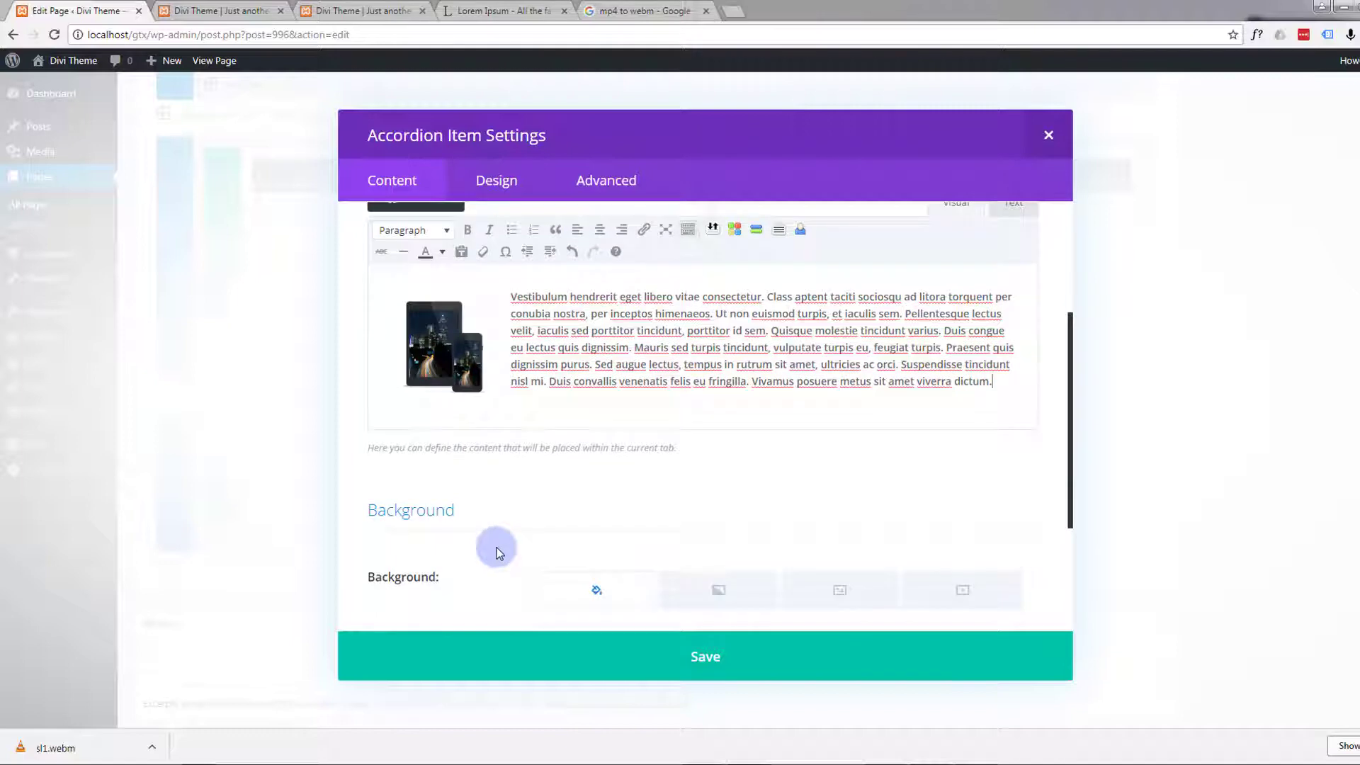
{"action": "scroll", "coordinate": [498, 553], "scroll_direction": "up", "scroll_amount": 1}
{"action": "scroll", "coordinate": [498, 553], "scroll_direction": "down", "scroll_amount": 4}
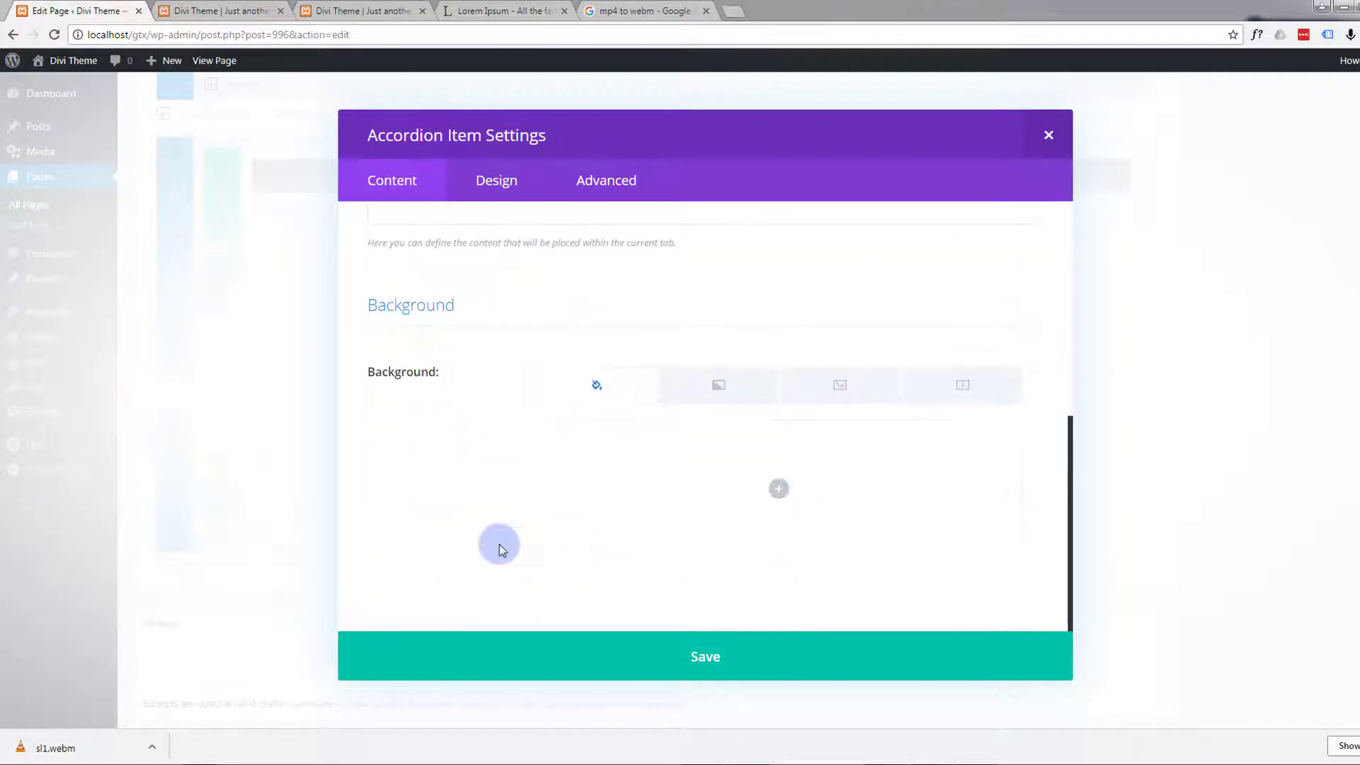
{"action": "scroll", "coordinate": [500, 549], "scroll_direction": "up", "scroll_amount": 6}
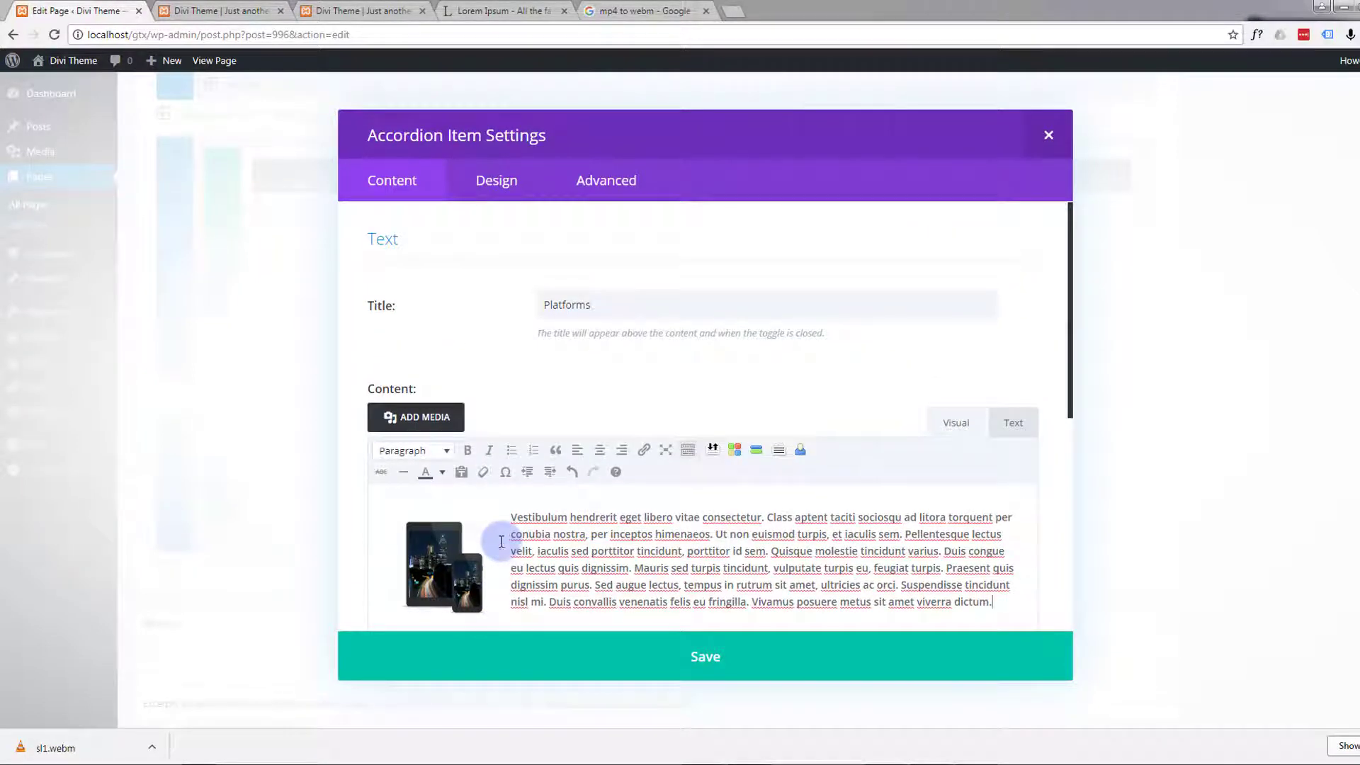
{"action": "left_click", "coordinate": [494, 186]}
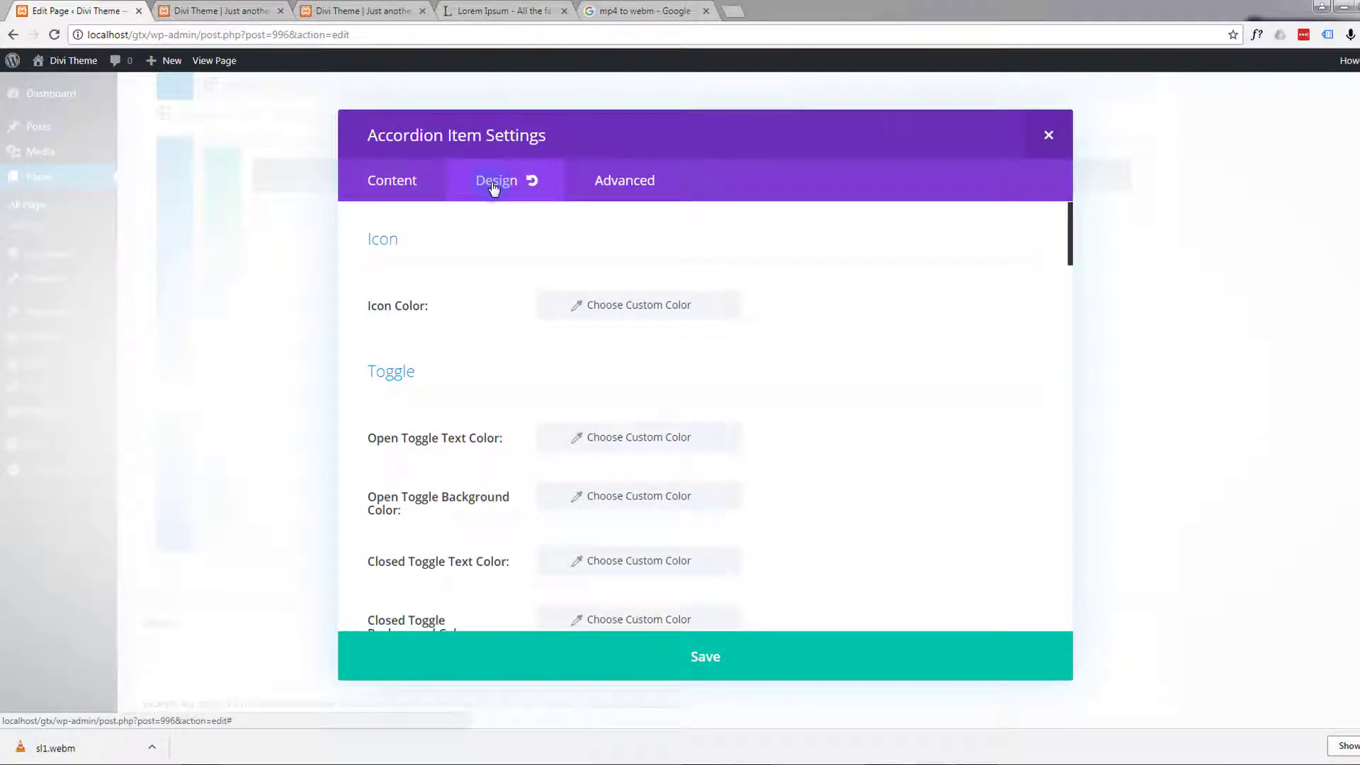
{"action": "left_click", "coordinate": [632, 311]}
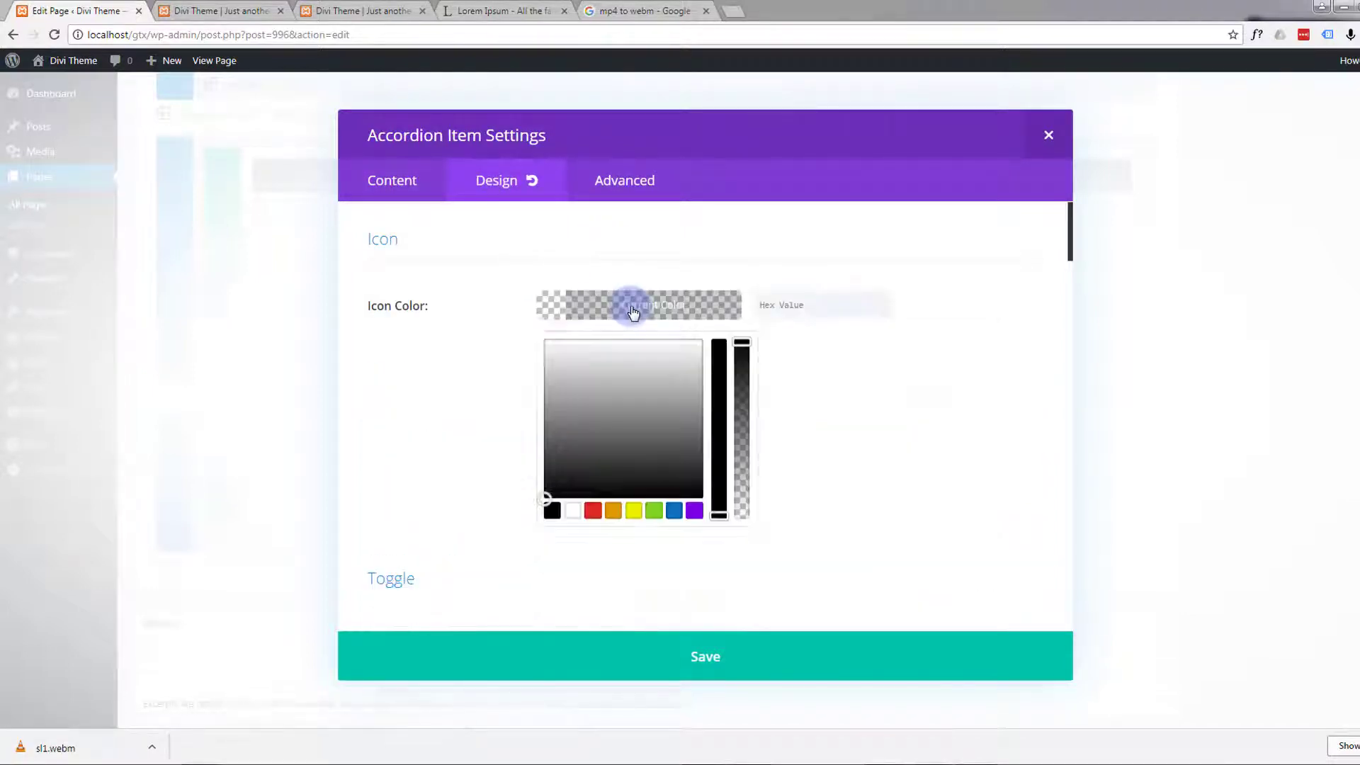
{"action": "left_click", "coordinate": [539, 498]}
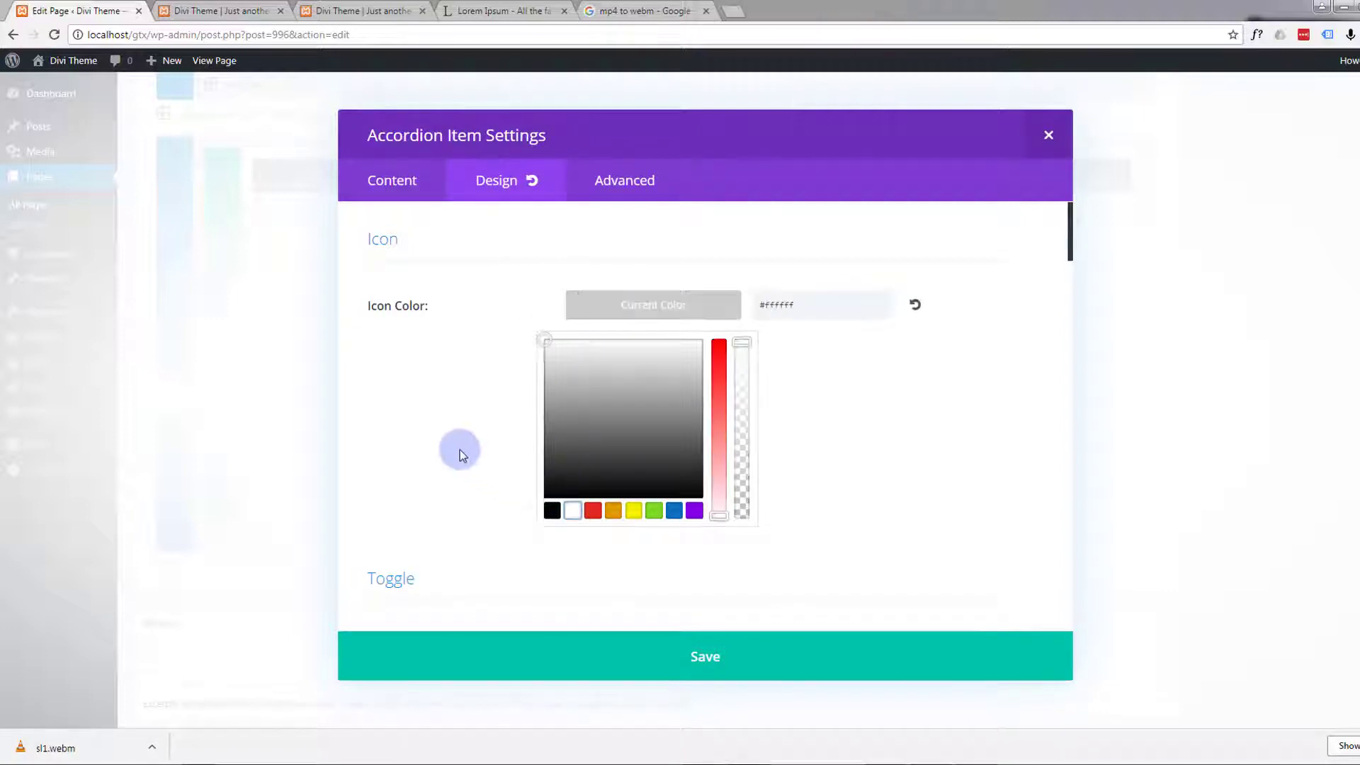
Step: Set the accordion item's closed toggle text color to white
{"action": "scroll", "coordinate": [460, 449], "scroll_direction": "down", "scroll_amount": 4}
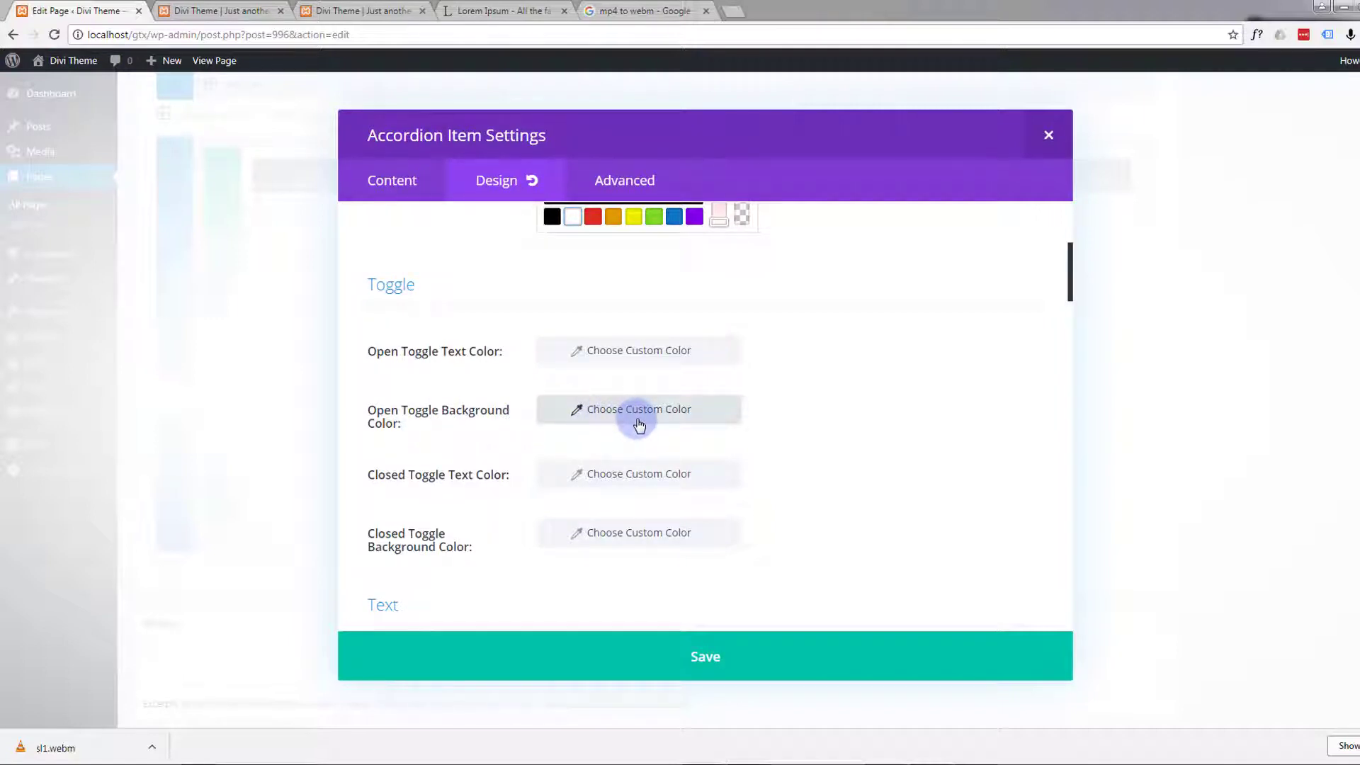
{"action": "scroll", "coordinate": [637, 423], "scroll_direction": "down", "scroll_amount": 1}
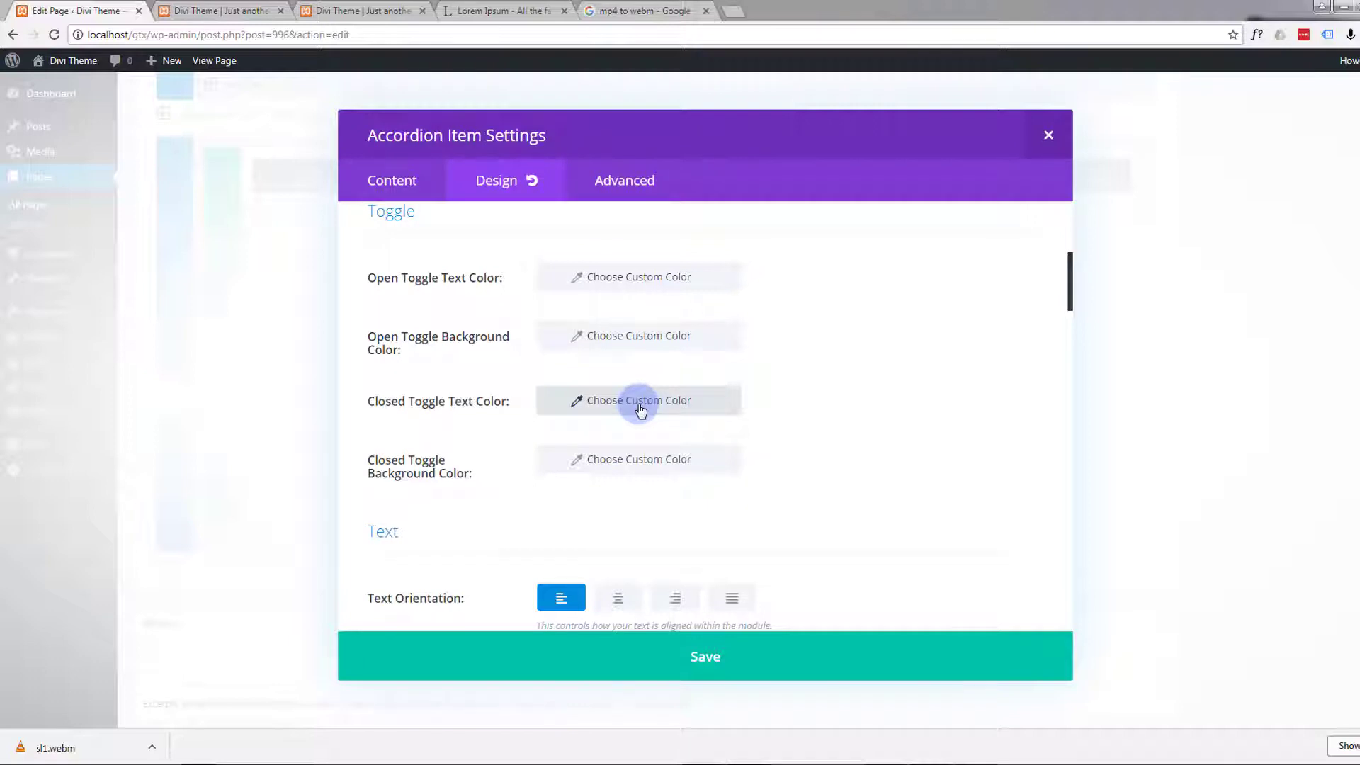
{"action": "left_click", "coordinate": [640, 410]}
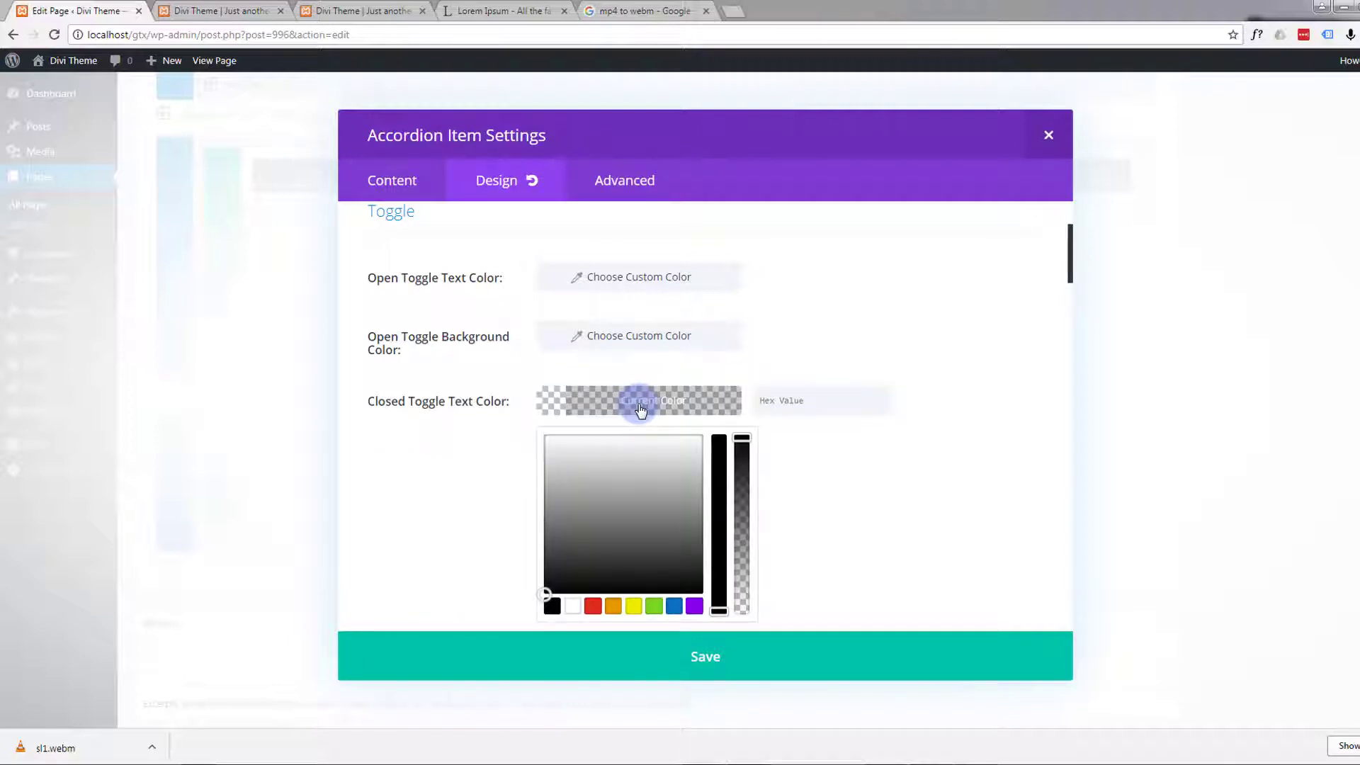
{"action": "left_click", "coordinate": [572, 605]}
Step: Set the accordion item's closed toggle background color to the blue #12b1d6
{"action": "scroll", "coordinate": [449, 461], "scroll_direction": "down", "scroll_amount": 4}
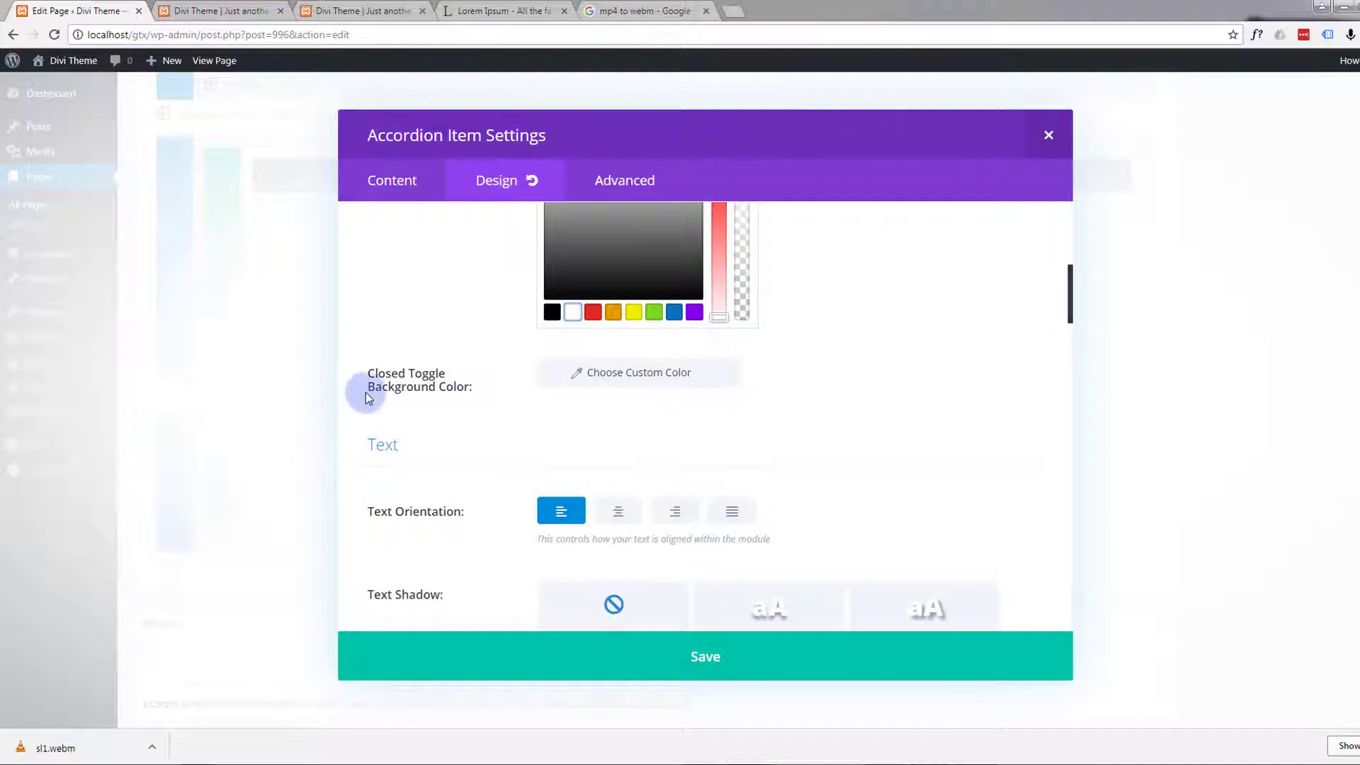
{"action": "left_click", "coordinate": [624, 374]}
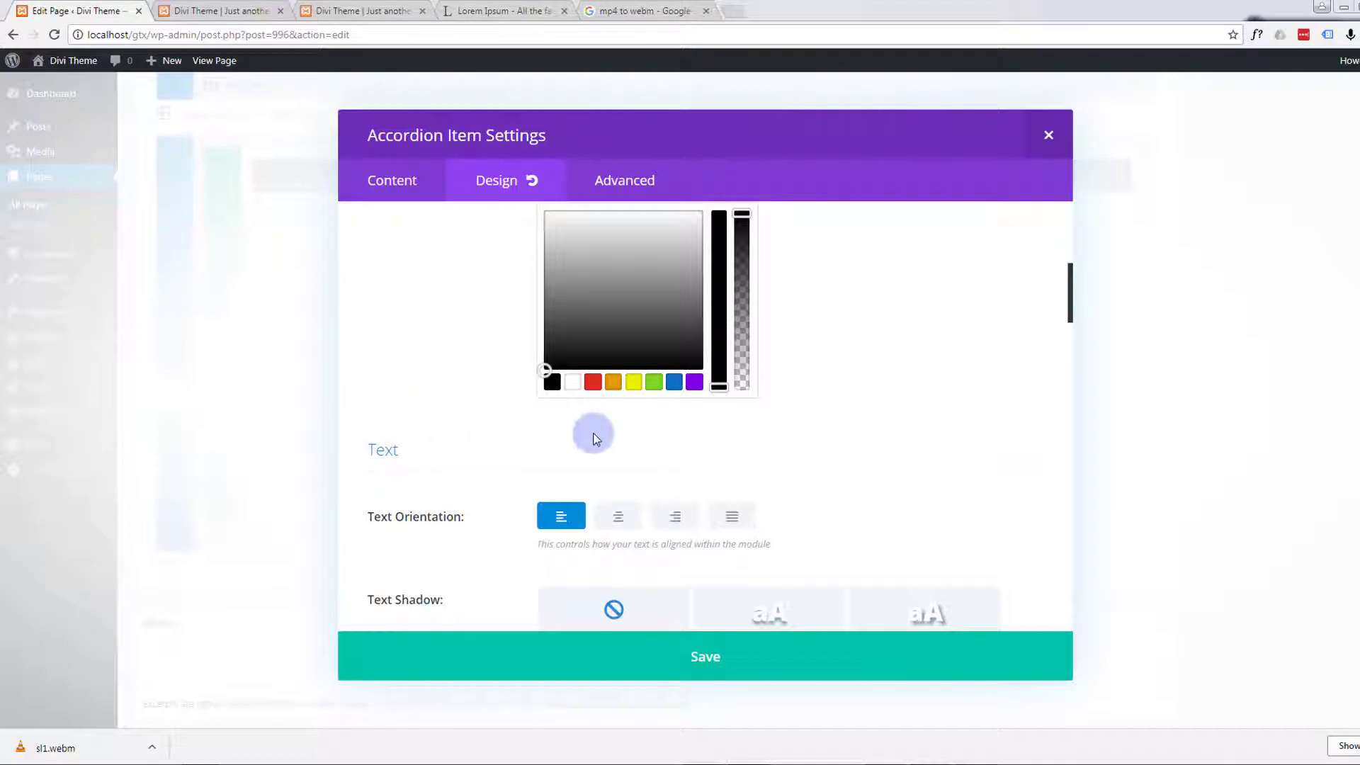
{"action": "left_click", "coordinate": [423, 383]}
{"action": "scroll", "coordinate": [420, 399], "scroll_direction": "up", "scroll_amount": 2}
{"action": "scroll", "coordinate": [421, 425], "scroll_direction": "up", "scroll_amount": 4}
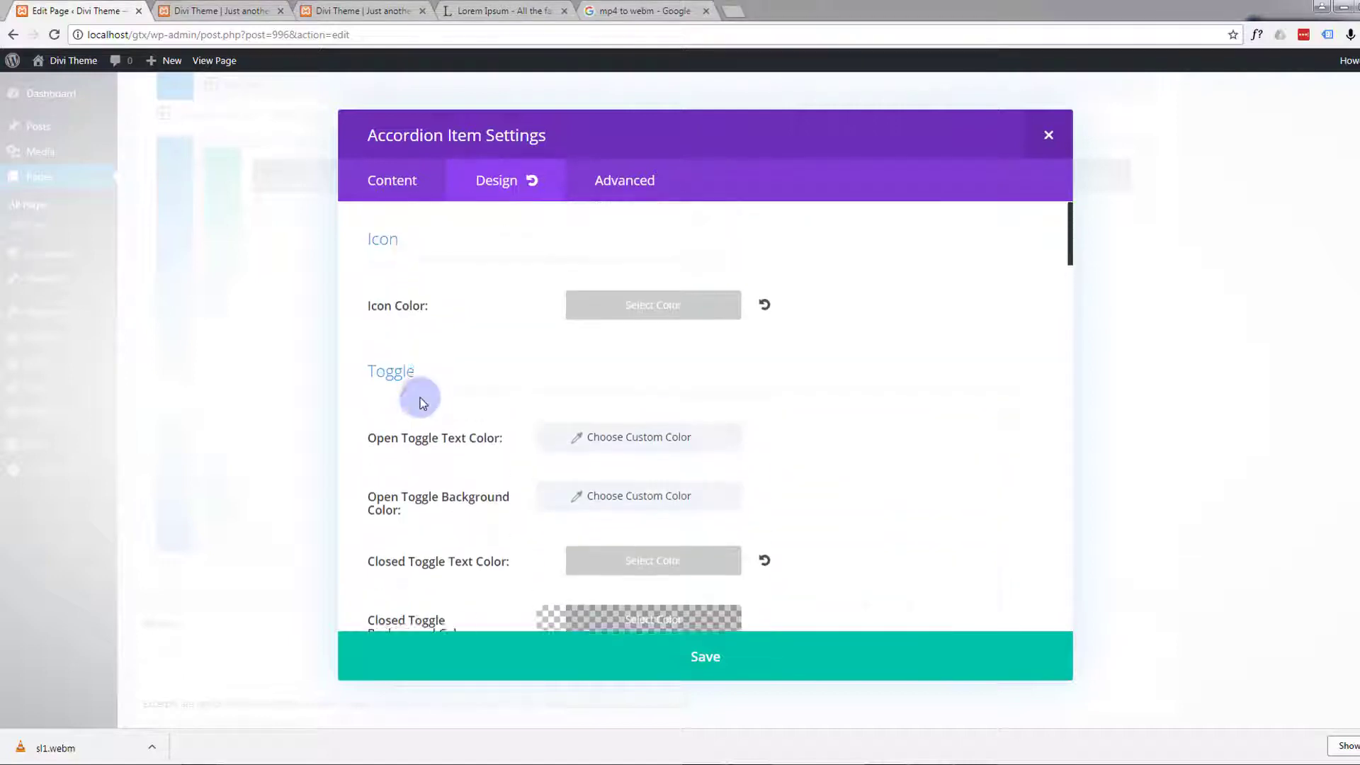
{"action": "scroll", "coordinate": [421, 439], "scroll_direction": "down", "scroll_amount": 2}
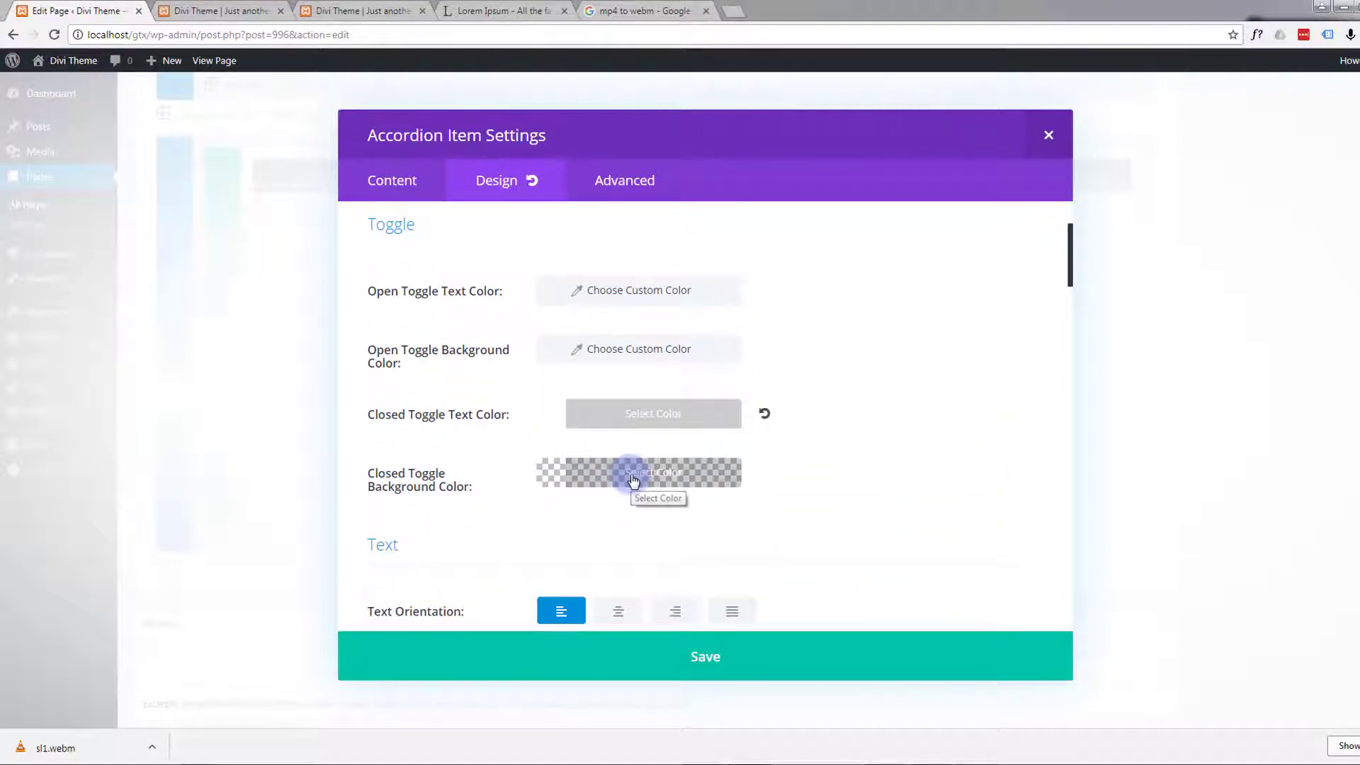
{"action": "left_click", "coordinate": [633, 481]}
{"action": "left_click", "coordinate": [810, 472]}
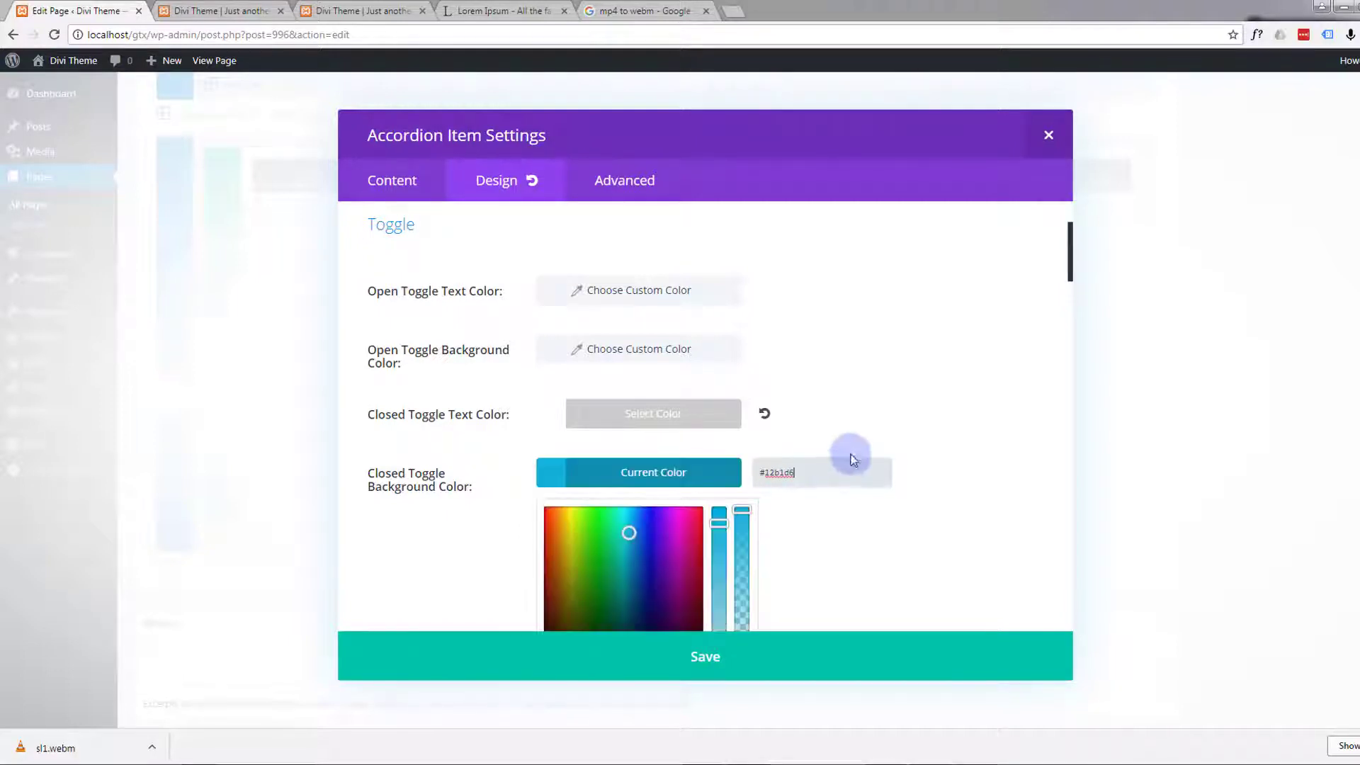
Step: Give the accordion item the box shadow preset that shades only the bottom edge
{"action": "scroll", "coordinate": [799, 497], "scroll_direction": "down", "scroll_amount": 2}
{"action": "scroll", "coordinate": [797, 492], "scroll_direction": "down", "scroll_amount": 2}
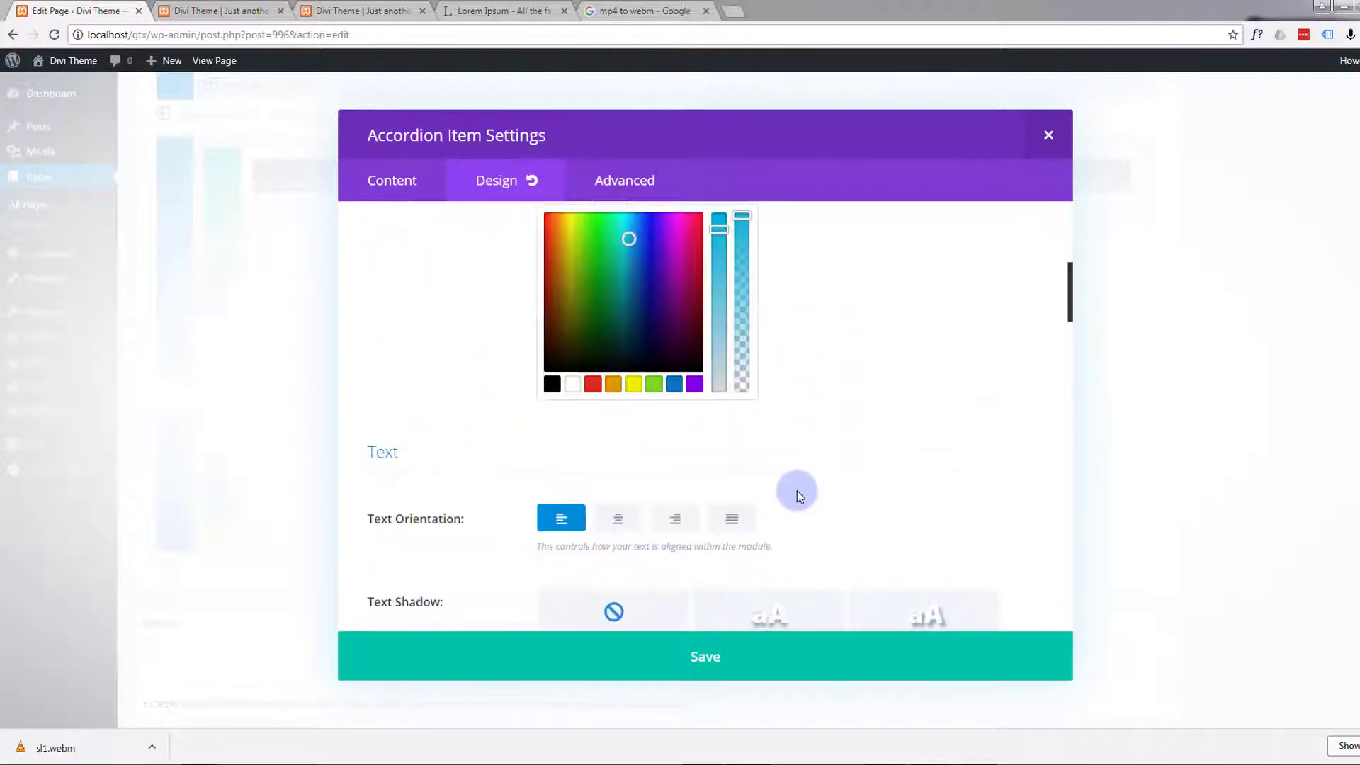
{"action": "scroll", "coordinate": [797, 490], "scroll_direction": "down", "scroll_amount": 1}
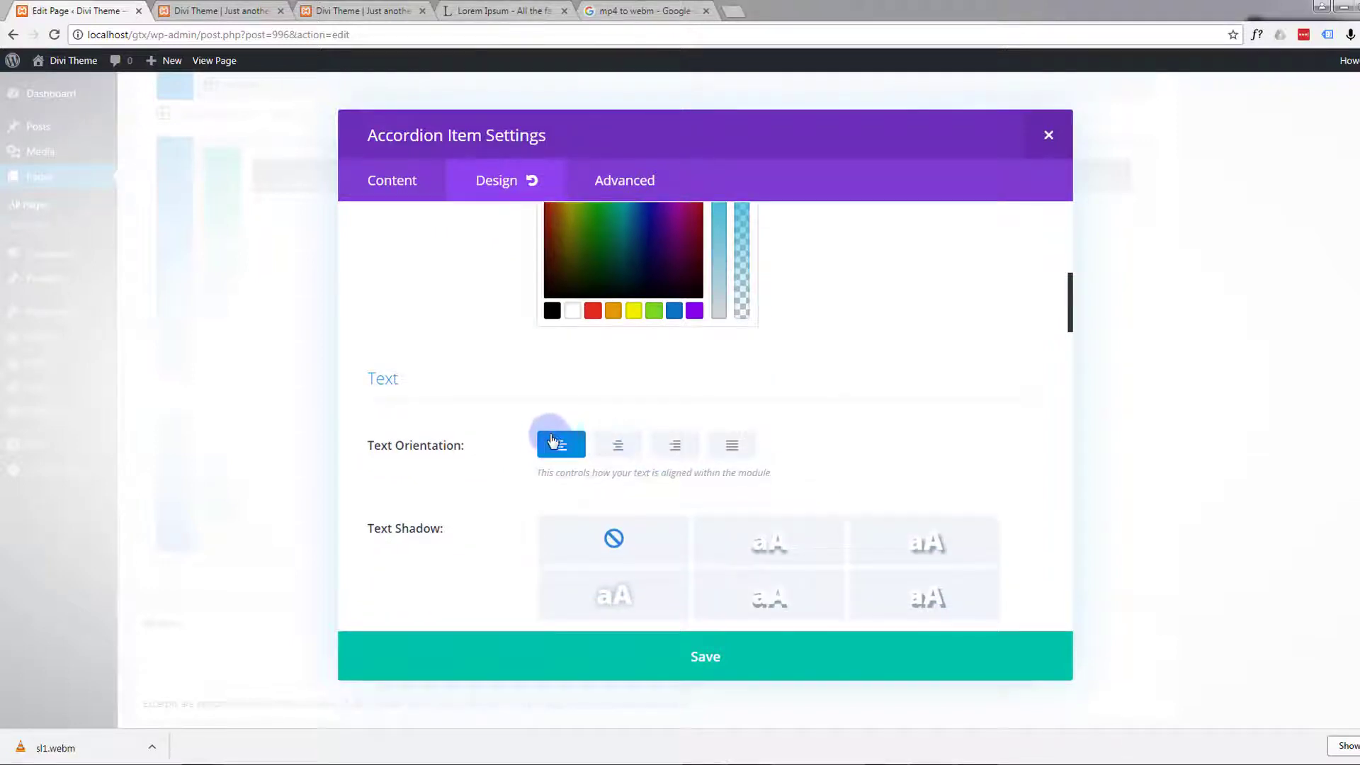
{"action": "scroll", "coordinate": [545, 446], "scroll_direction": "down", "scroll_amount": 2}
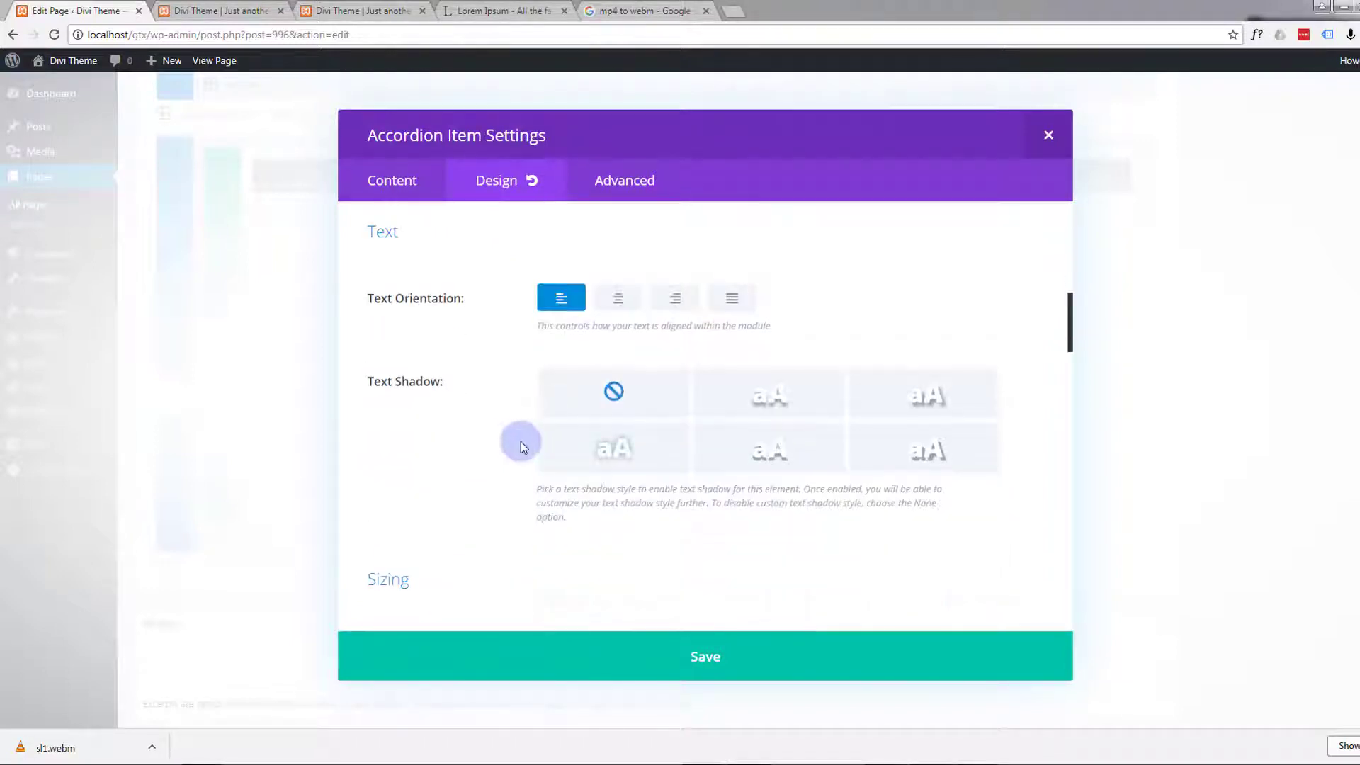
{"action": "scroll", "coordinate": [462, 419], "scroll_direction": "down", "scroll_amount": 4}
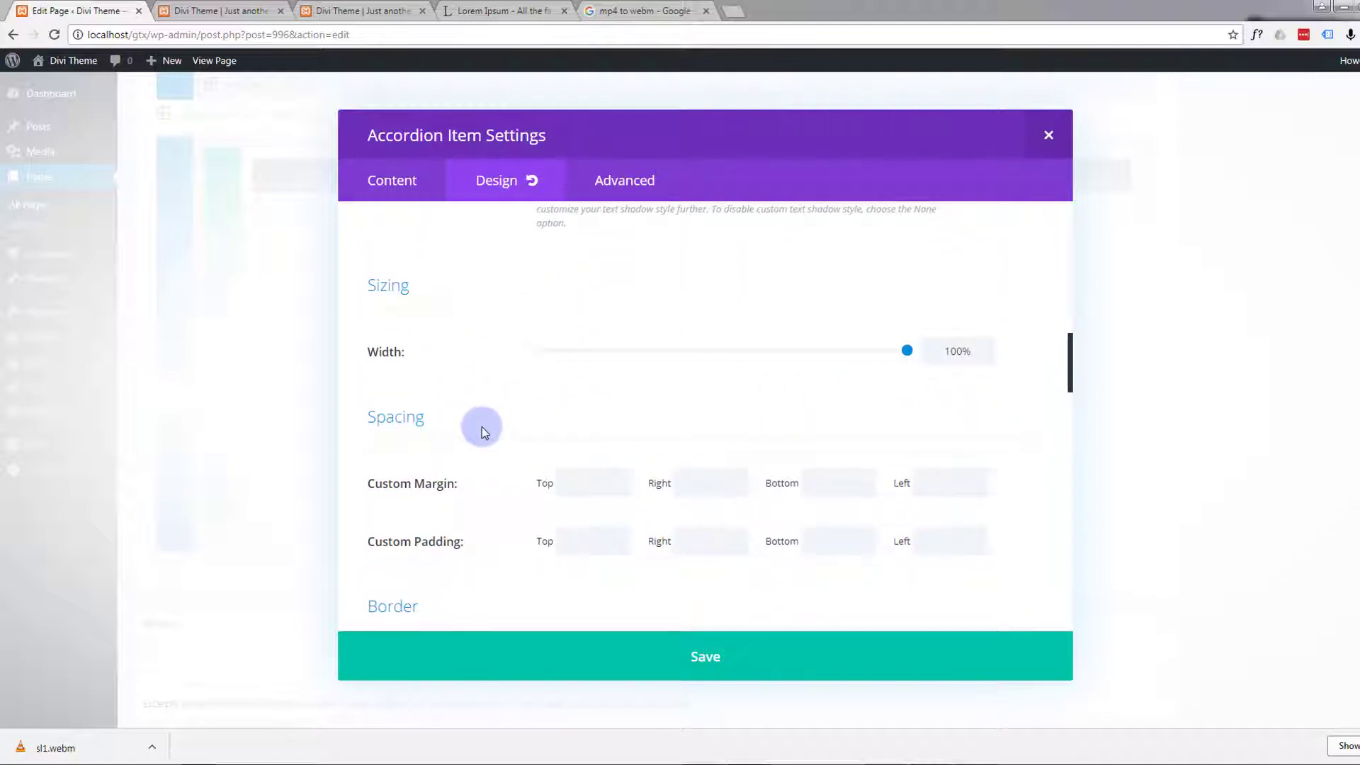
{"action": "scroll", "coordinate": [482, 428], "scroll_direction": "down", "scroll_amount": 2}
{"action": "scroll", "coordinate": [481, 427], "scroll_direction": "down", "scroll_amount": 2}
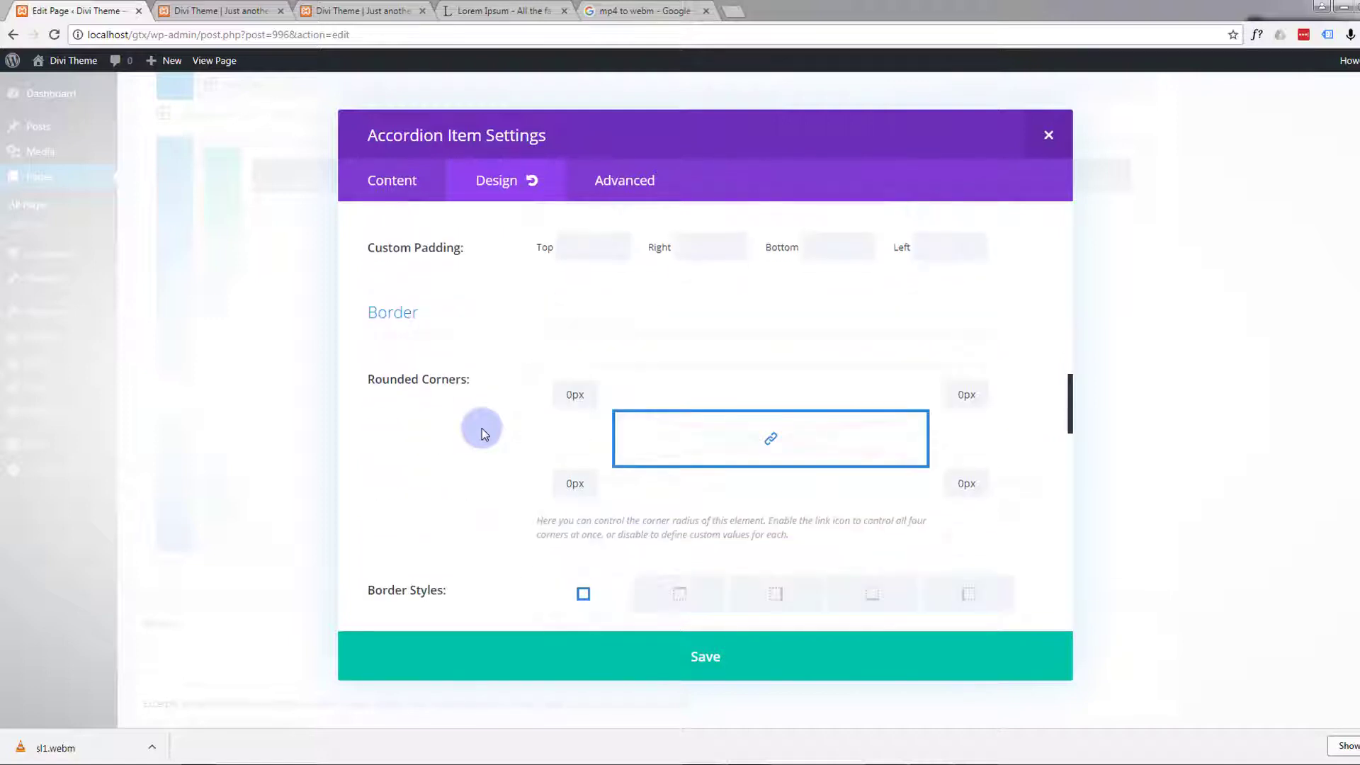
{"action": "scroll", "coordinate": [482, 428], "scroll_direction": "down", "scroll_amount": 4}
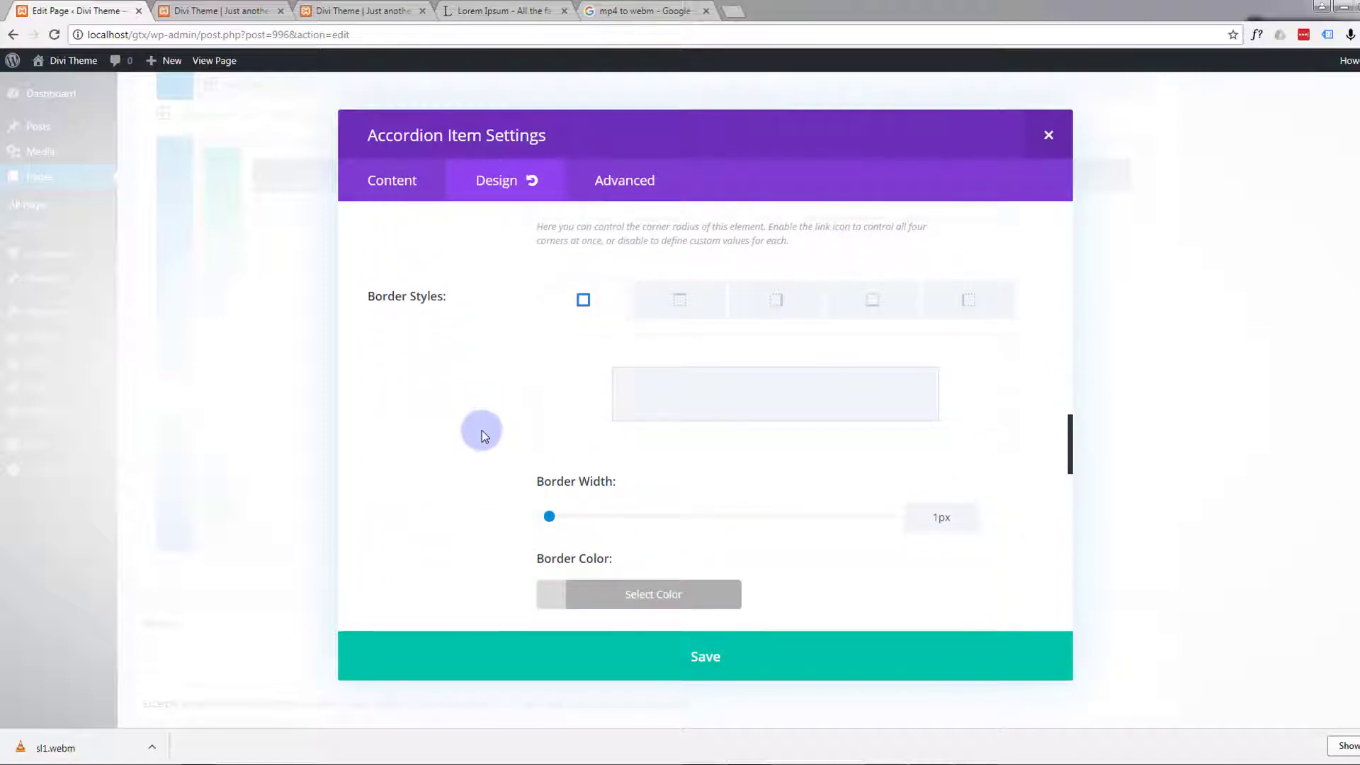
{"action": "scroll", "coordinate": [481, 431], "scroll_direction": "up", "scroll_amount": 1}
{"action": "scroll", "coordinate": [482, 430], "scroll_direction": "down", "scroll_amount": 2}
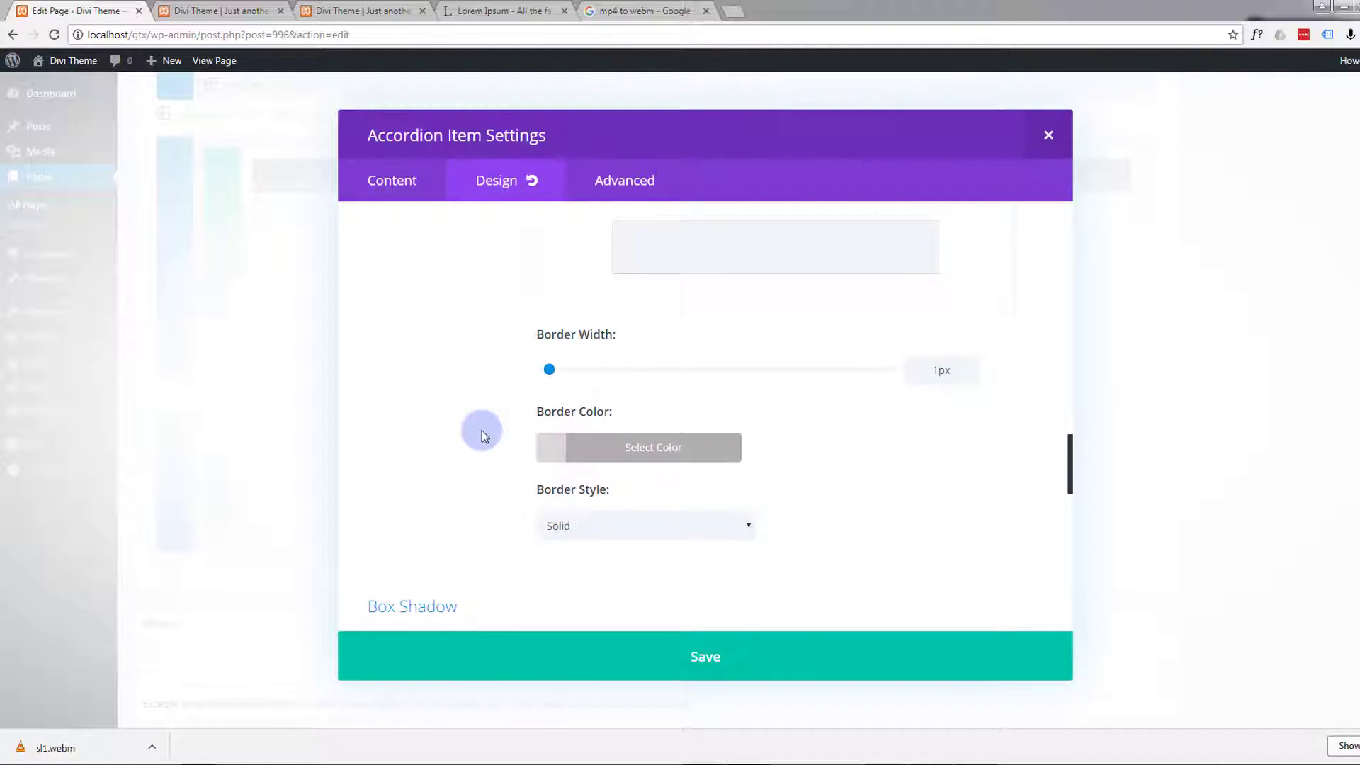
{"action": "scroll", "coordinate": [481, 431], "scroll_direction": "down", "scroll_amount": 3}
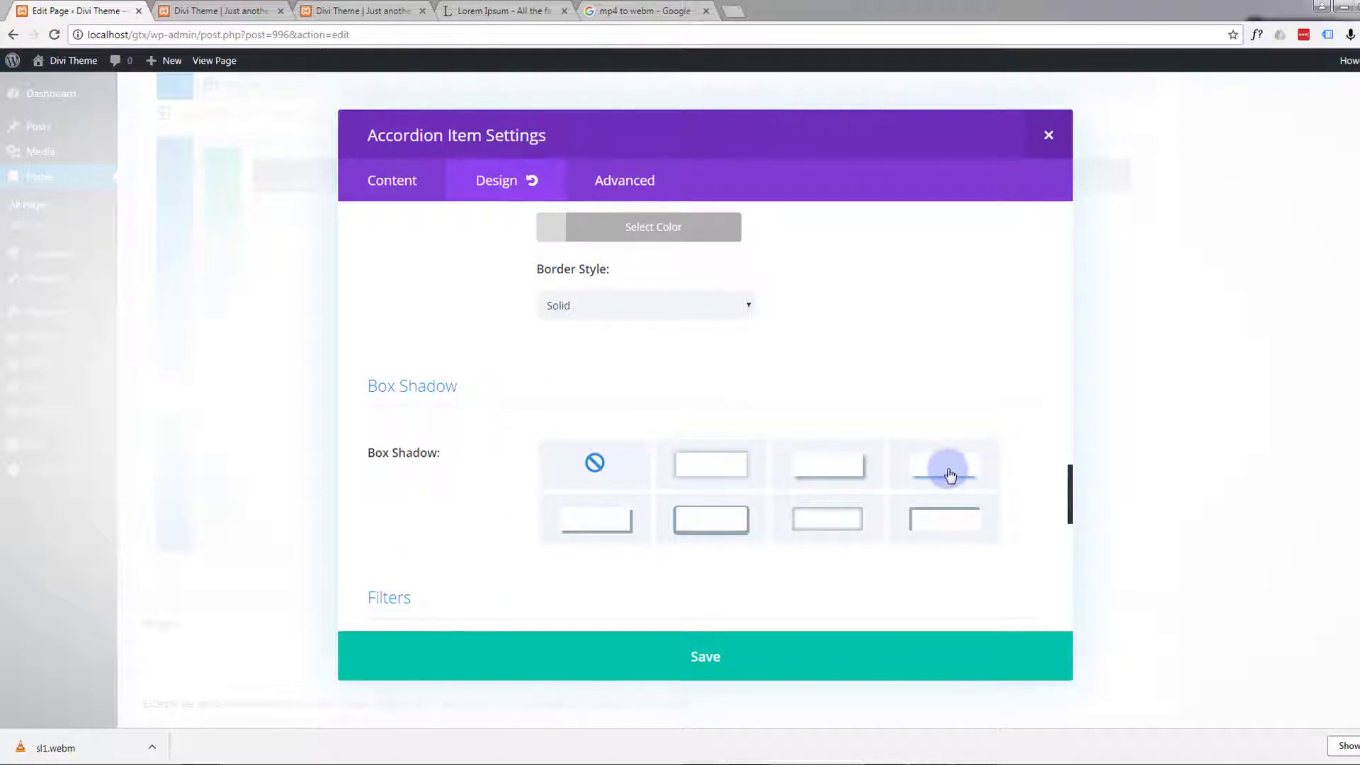
{"action": "left_click", "coordinate": [950, 473]}
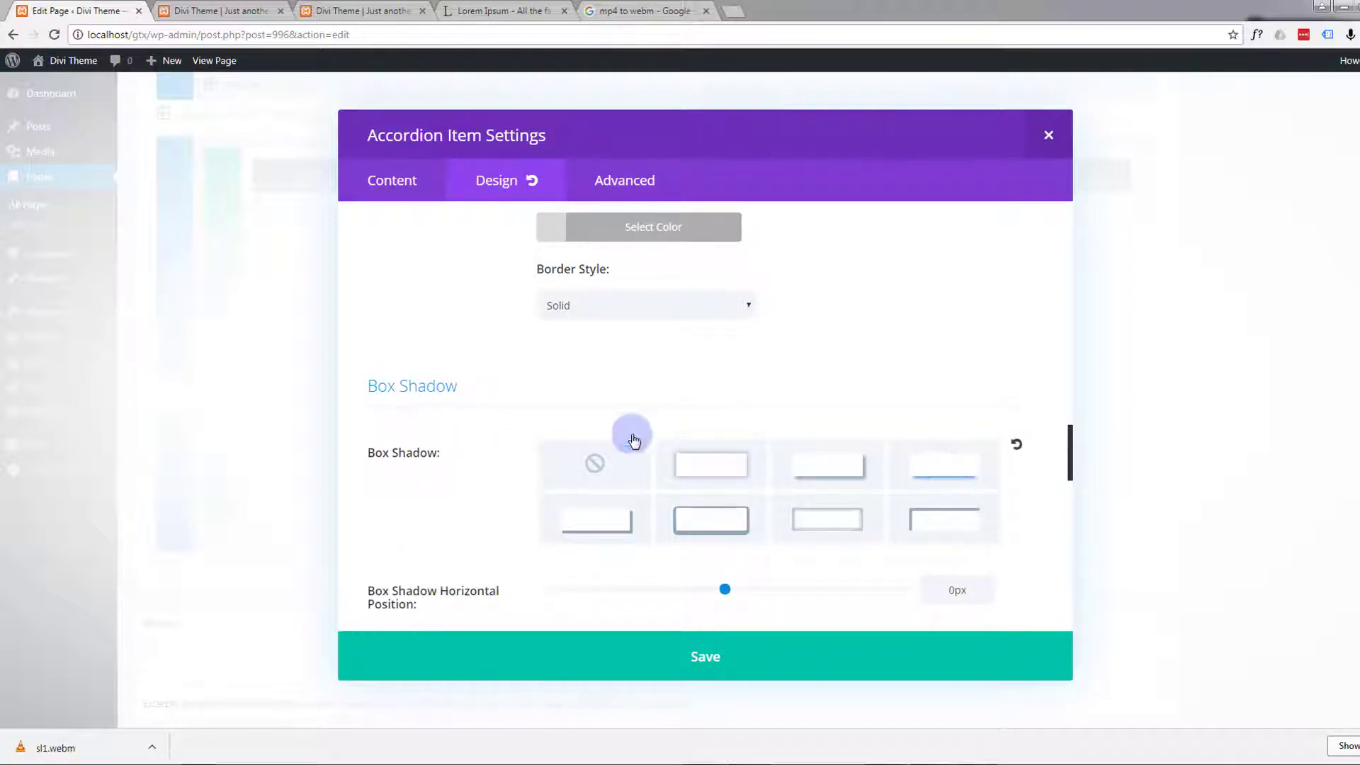
Step: Save the Platforms accordion item and preview the accordion module on desktop
{"action": "scroll", "coordinate": [396, 428], "scroll_direction": "down", "scroll_amount": 5}
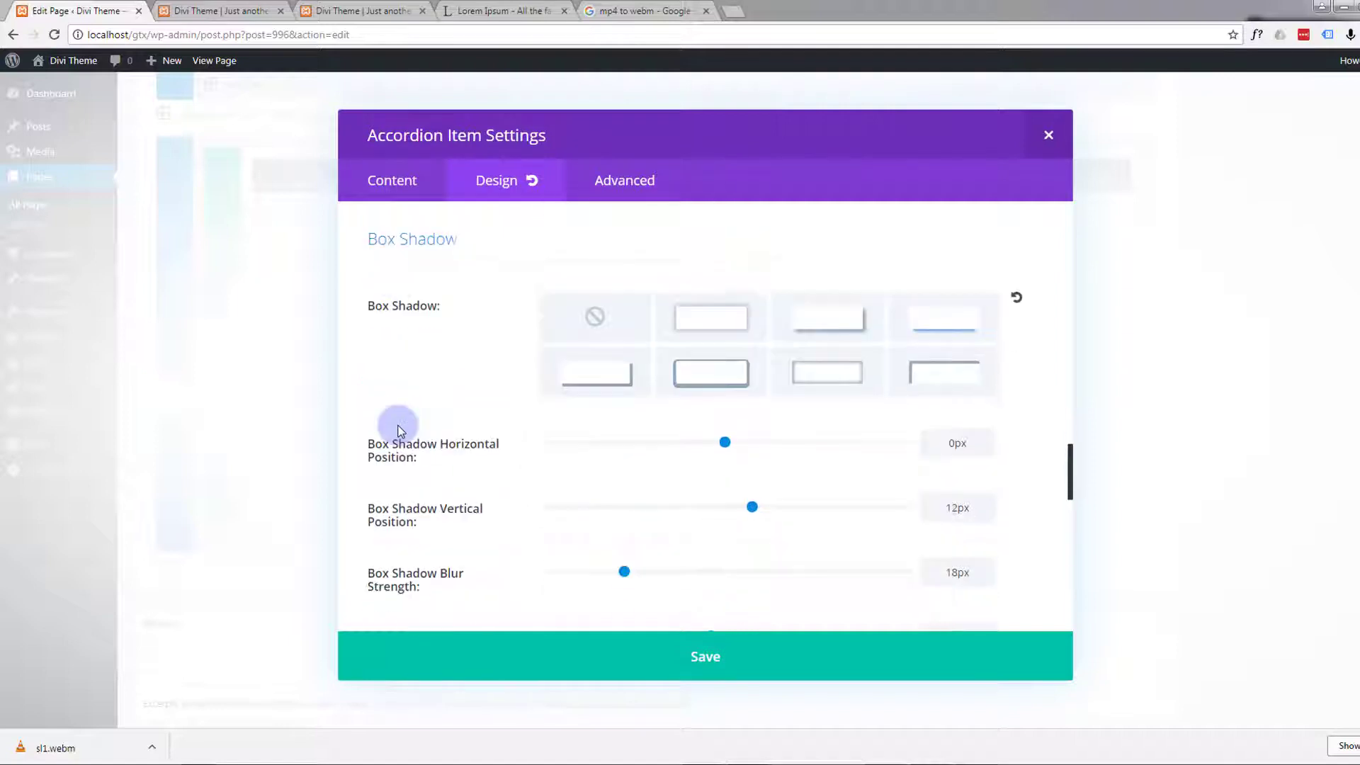
{"action": "left_click", "coordinate": [702, 657]}
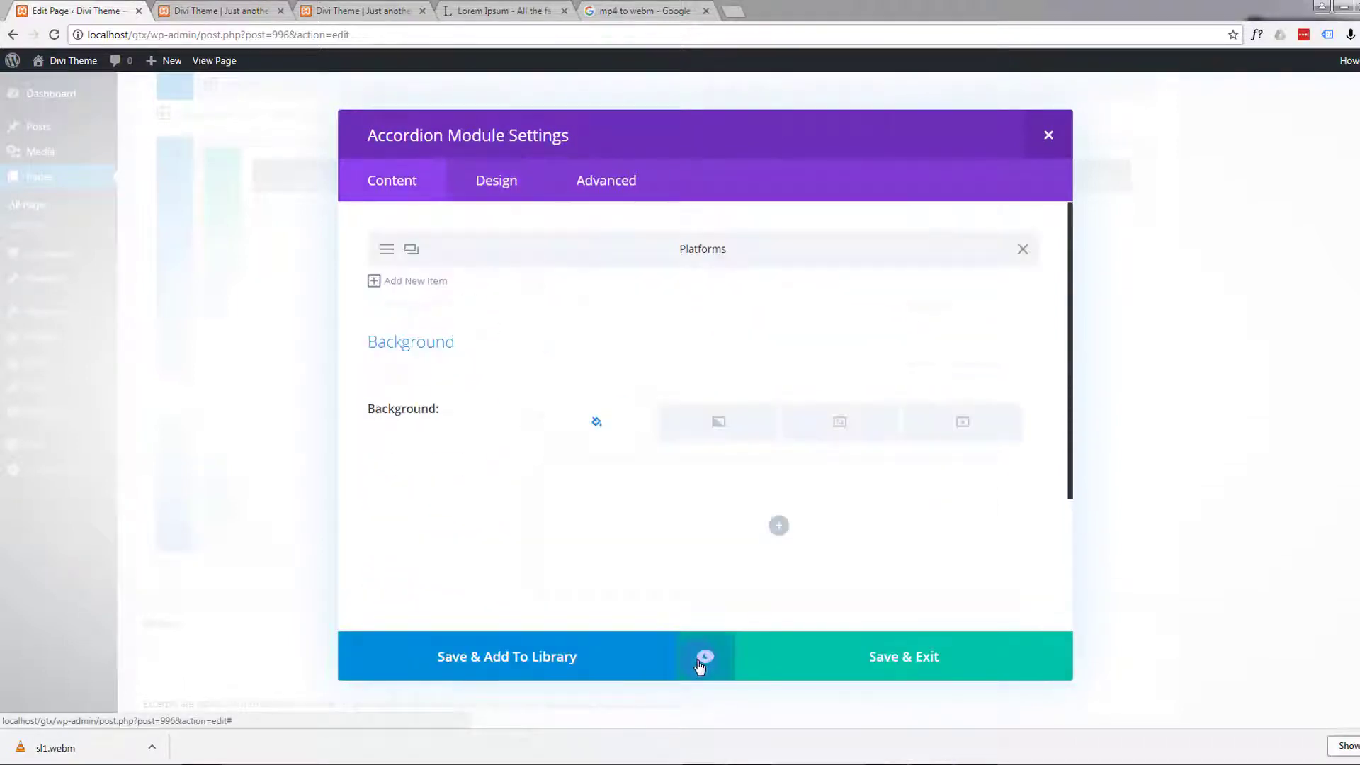
{"action": "left_click", "coordinate": [714, 658]}
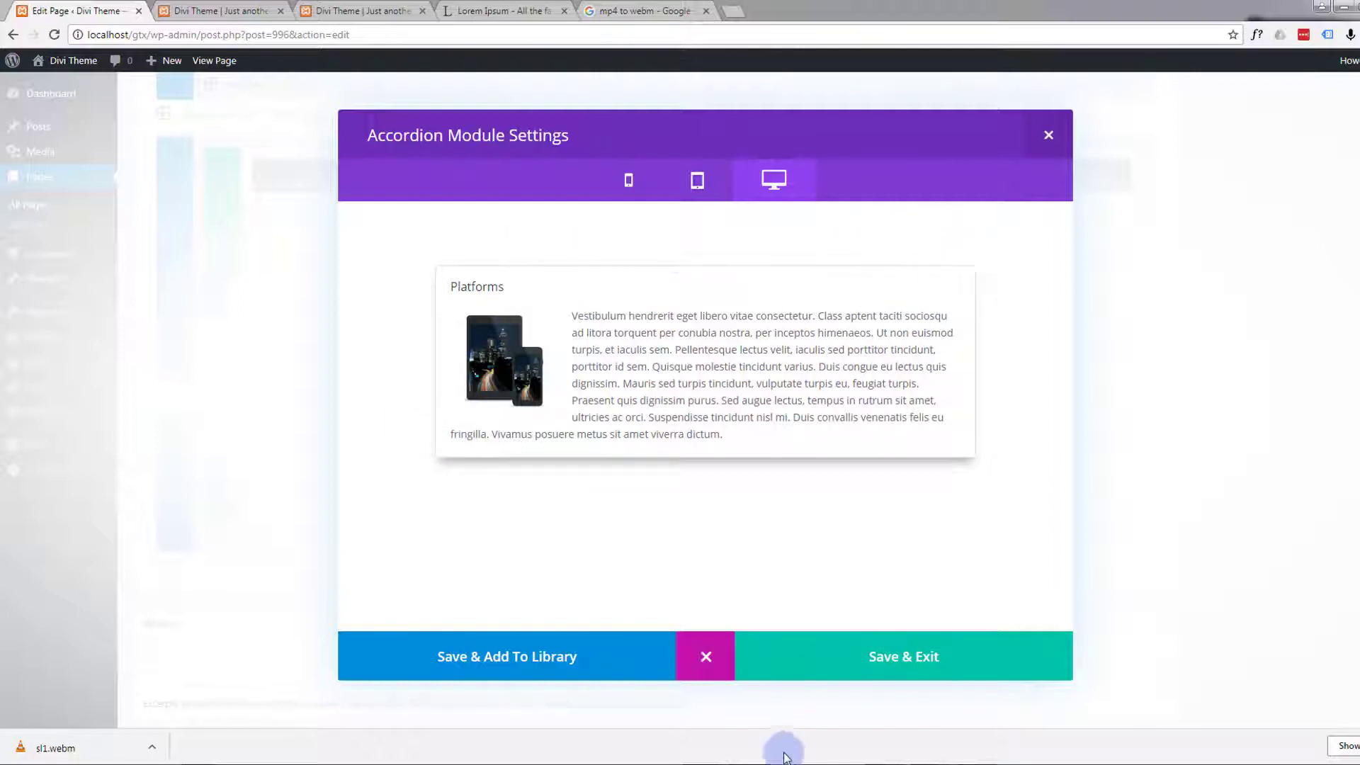
{"action": "left_click", "coordinate": [703, 662]}
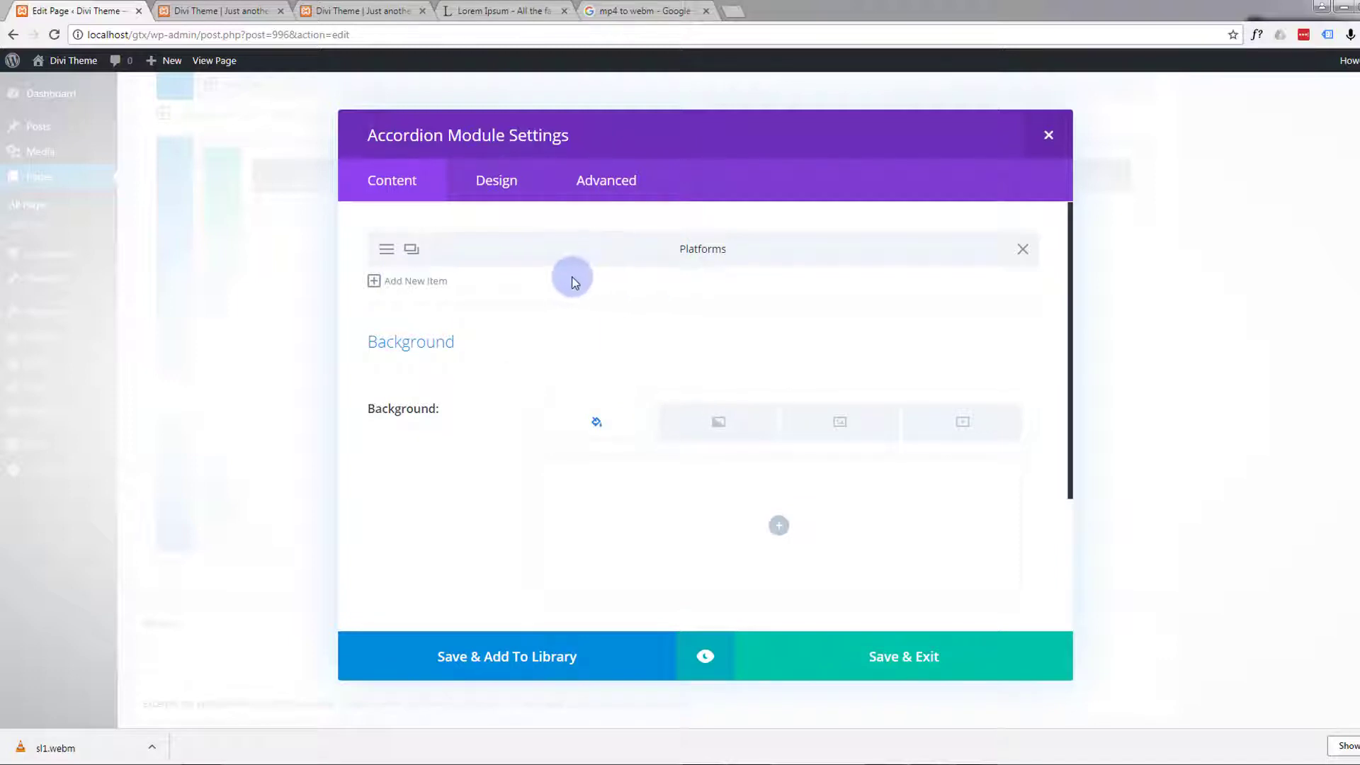
Step: Duplicate the Platforms accordion item and title the copy HTML
{"action": "left_click", "coordinate": [412, 254]}
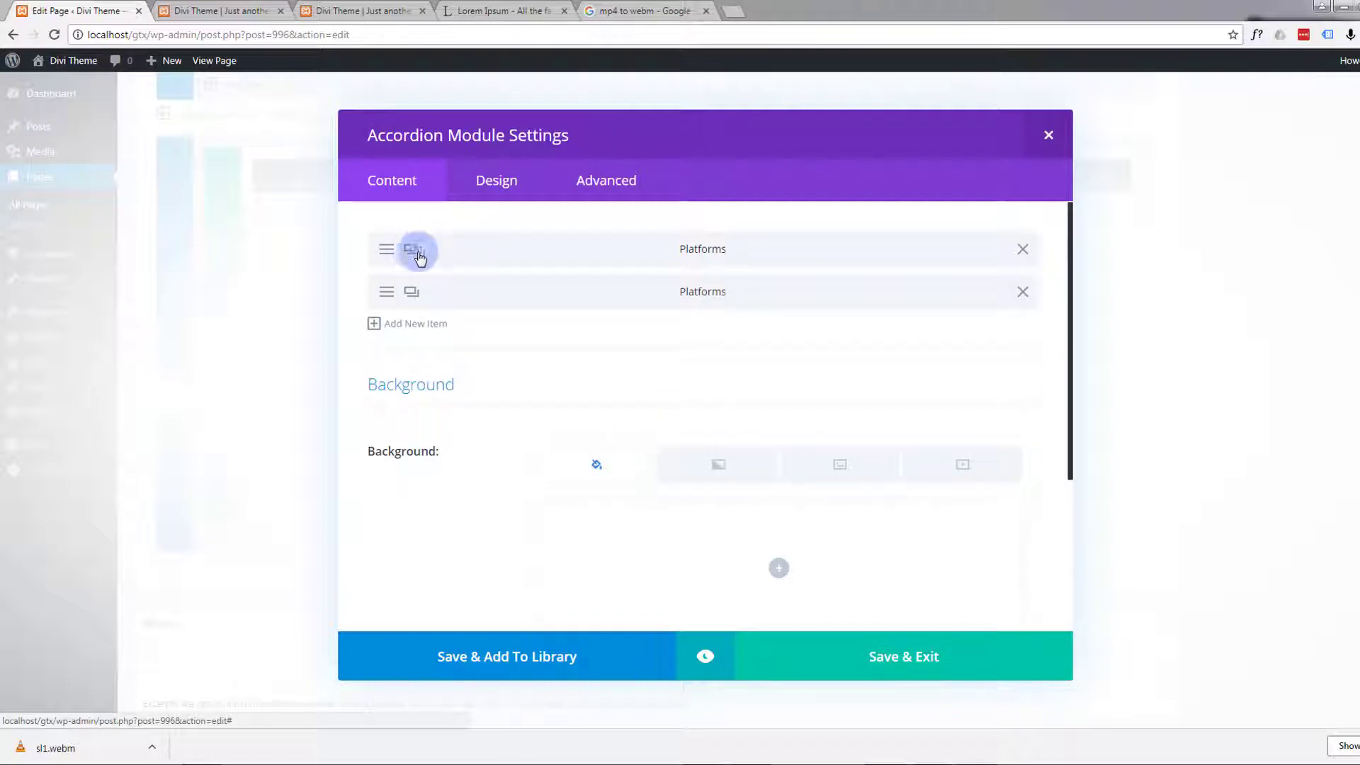
{"action": "left_click", "coordinate": [386, 297]}
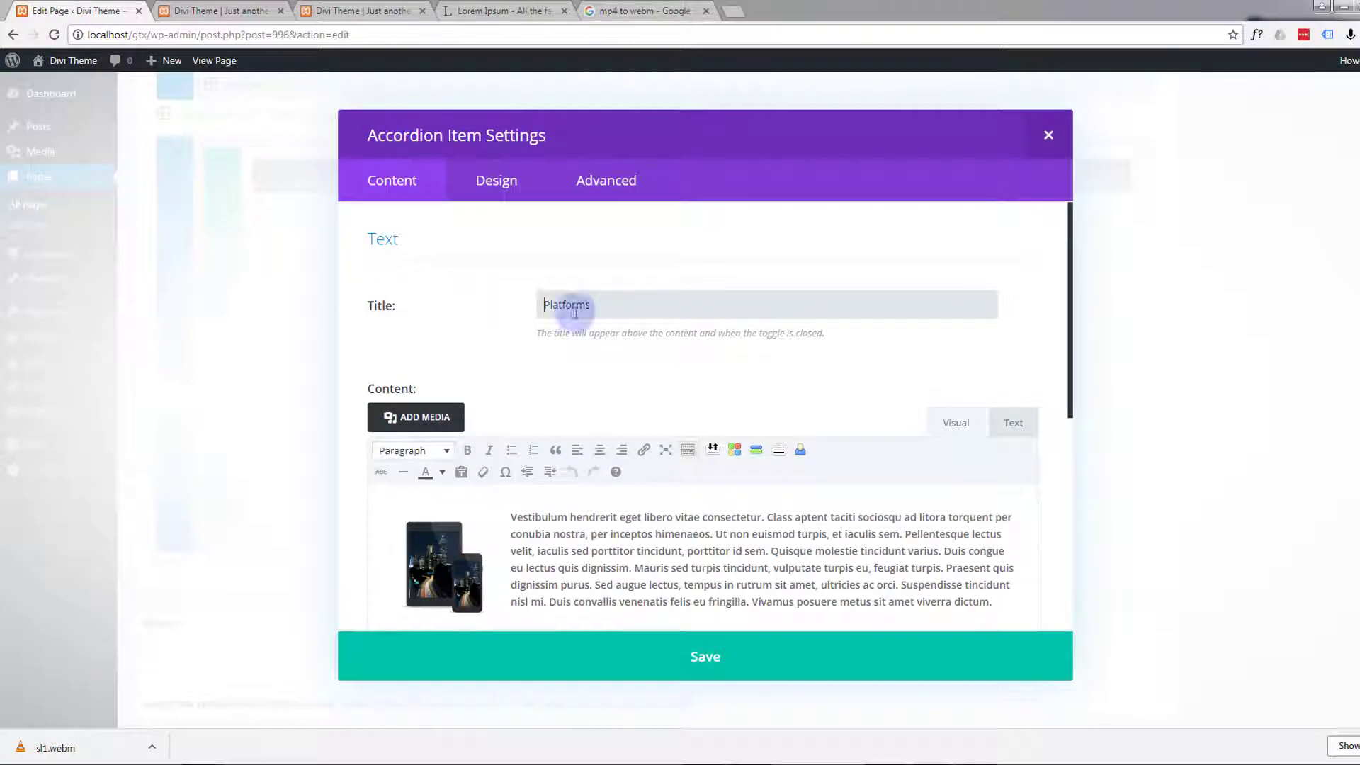
{"action": "left_click_drag", "start_coordinate": [591, 305], "coordinate": [493, 301]}
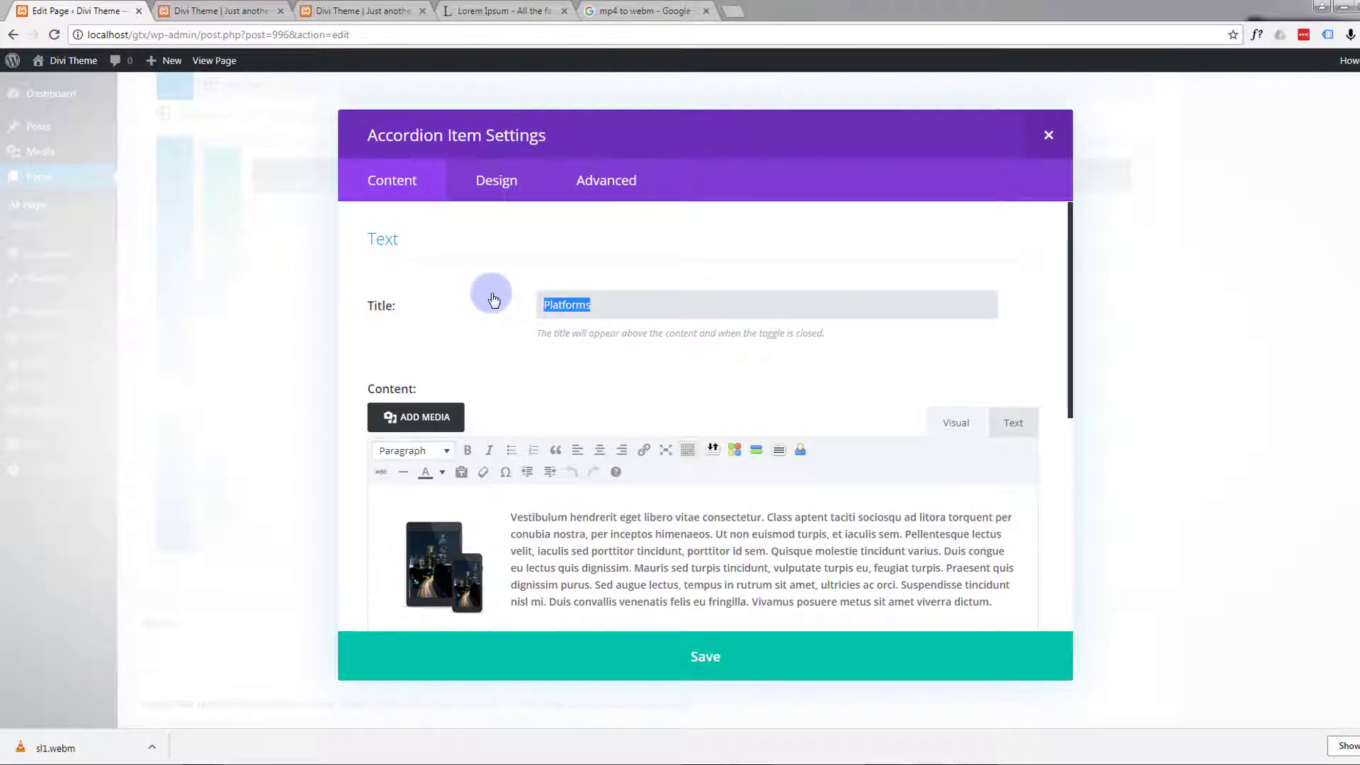
{"action": "type", "text": "HTML"}
Step: Replace the tablet and phone image in the HTML item's content with comps-1.png at thumbnail size, before the text
{"action": "left_click", "coordinate": [440, 560]}
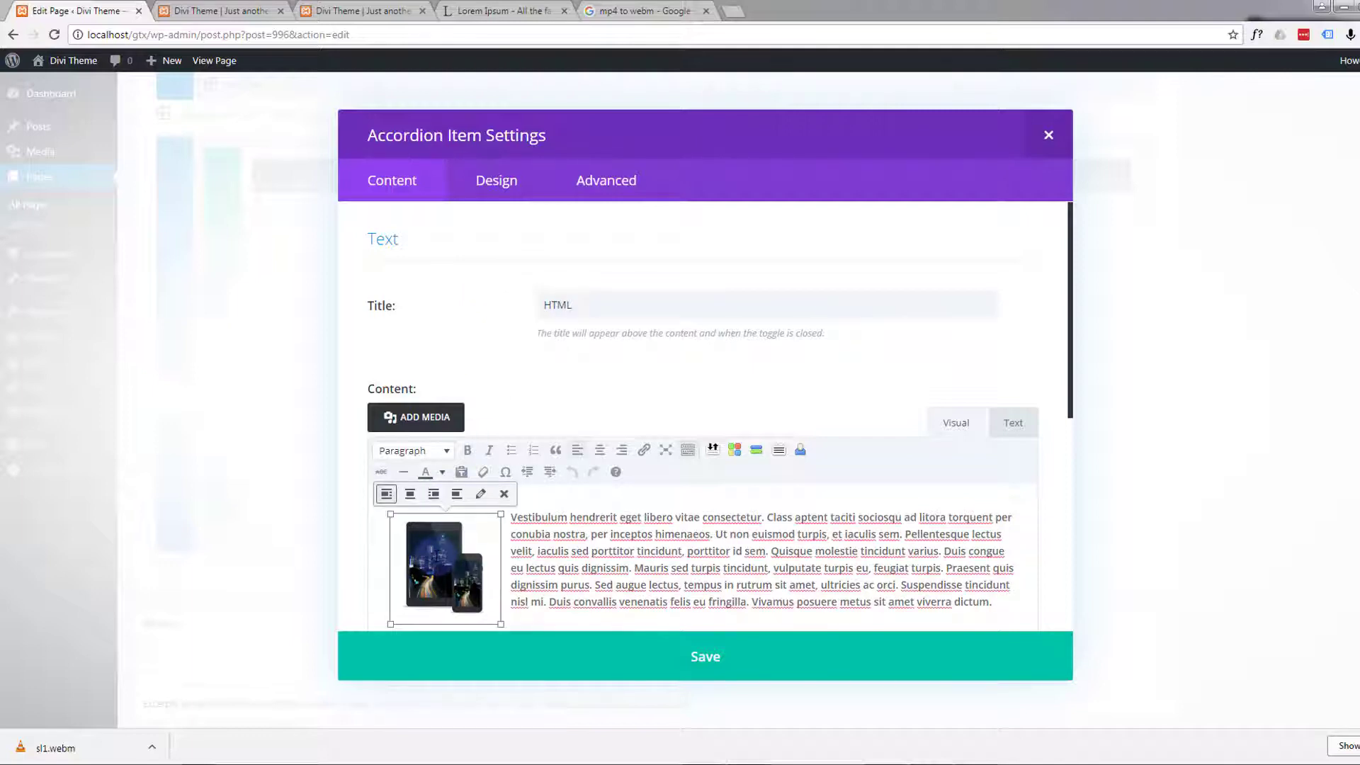
{"action": "key", "text": "Delete"}
{"action": "left_click", "coordinate": [380, 527]}
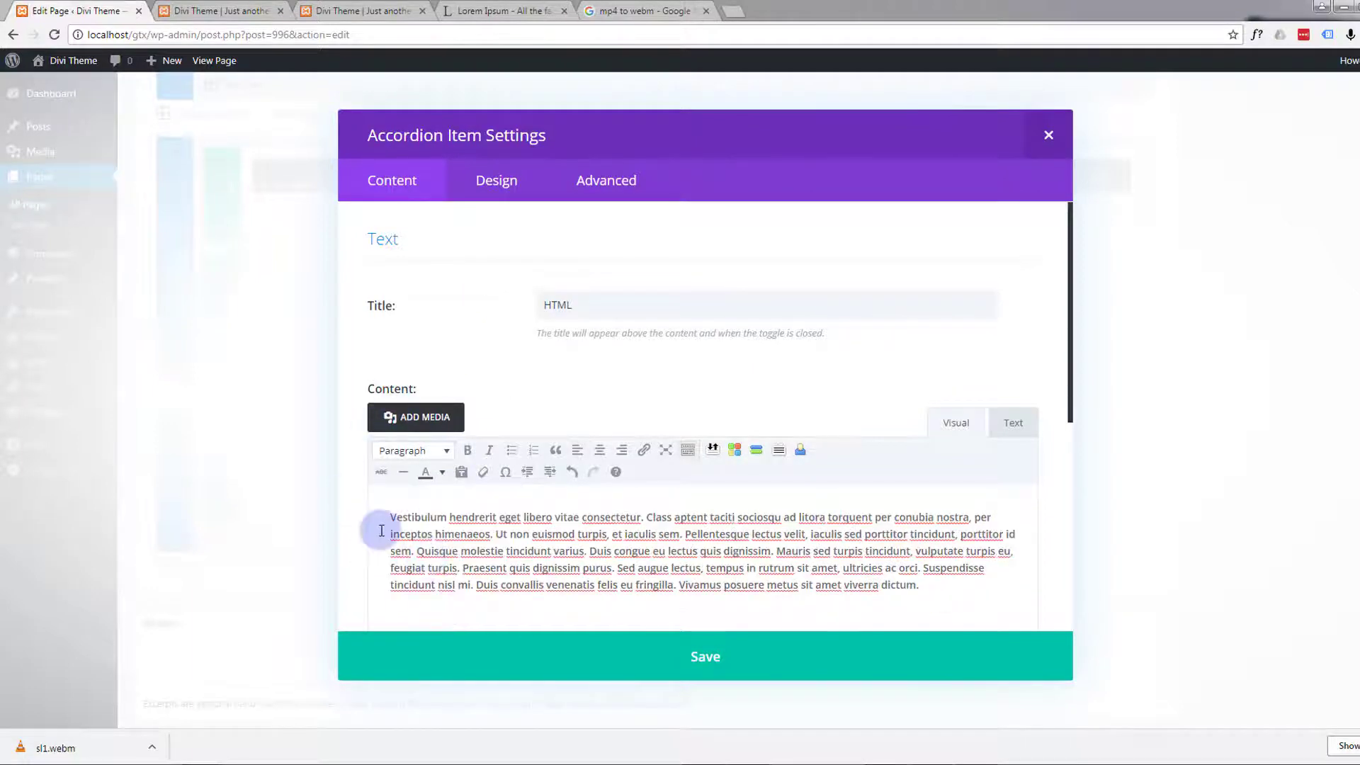
{"action": "left_click", "coordinate": [416, 417]}
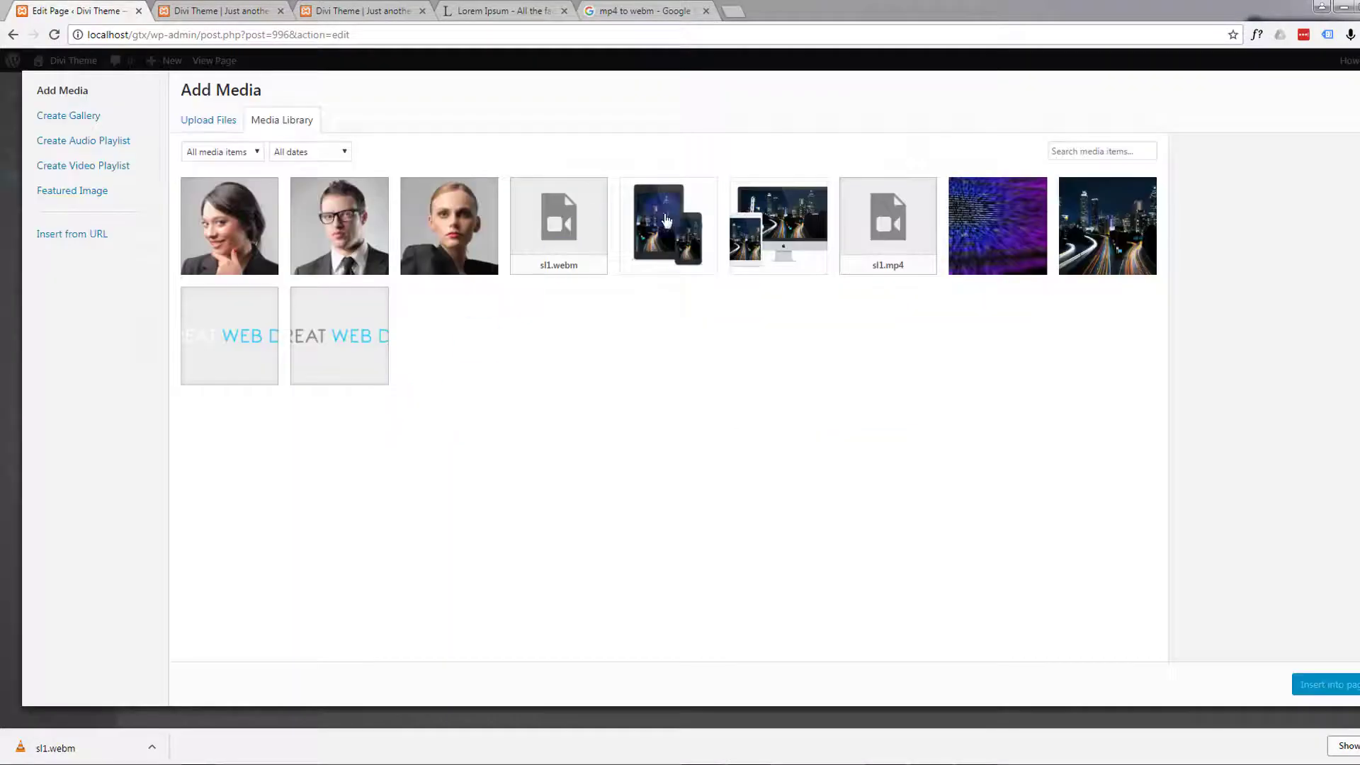
{"action": "left_click", "coordinate": [759, 227]}
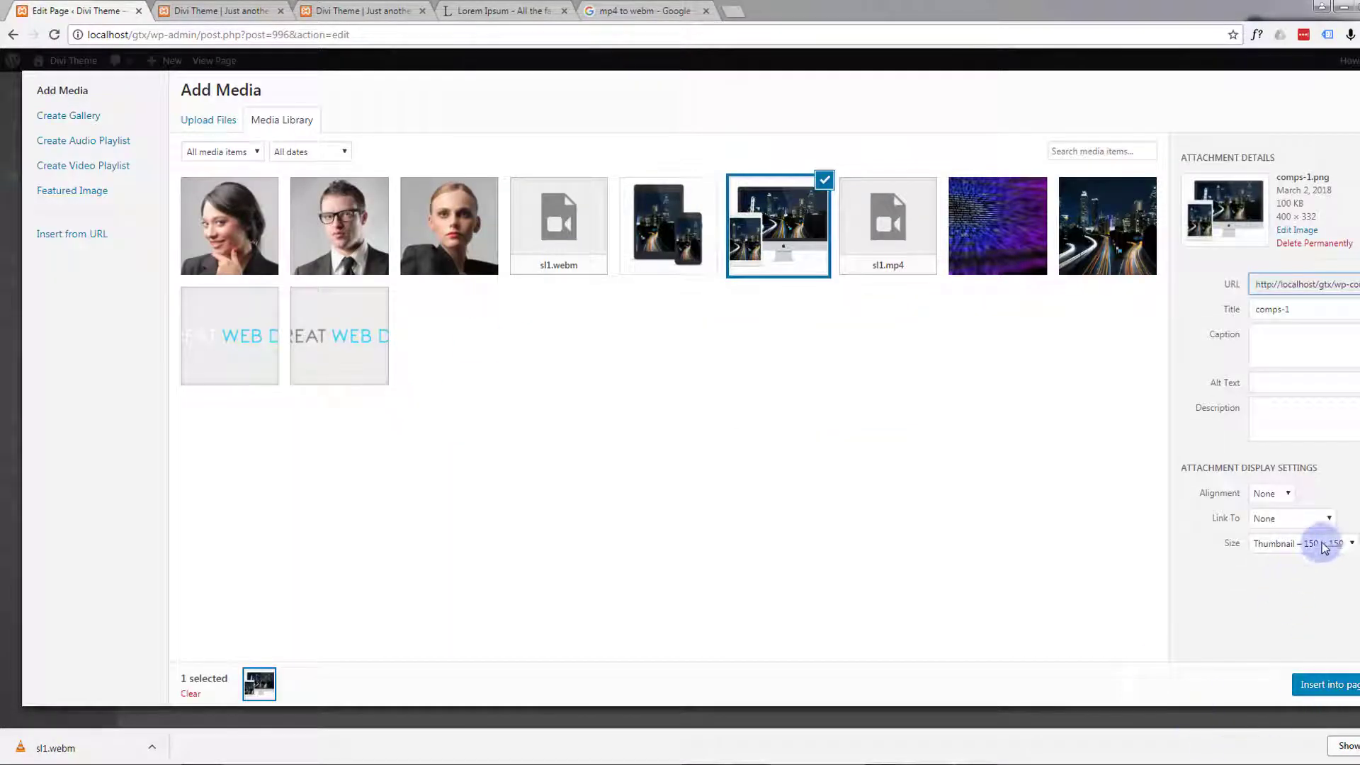
{"action": "left_click", "coordinate": [1315, 685]}
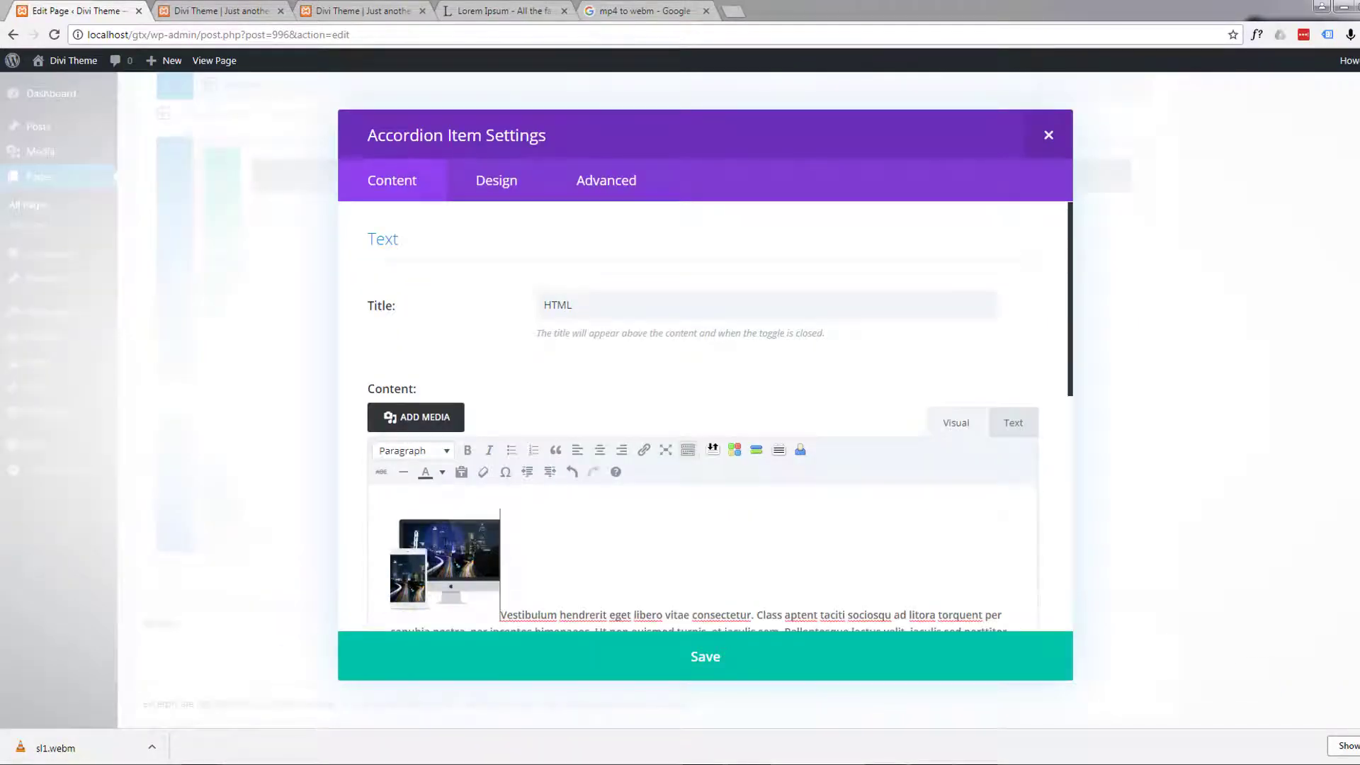
Step: Align the inserted image left so the paragraph wraps beside it, and save the HTML item
{"action": "left_click", "coordinate": [425, 538]}
{"action": "left_click", "coordinate": [388, 495]}
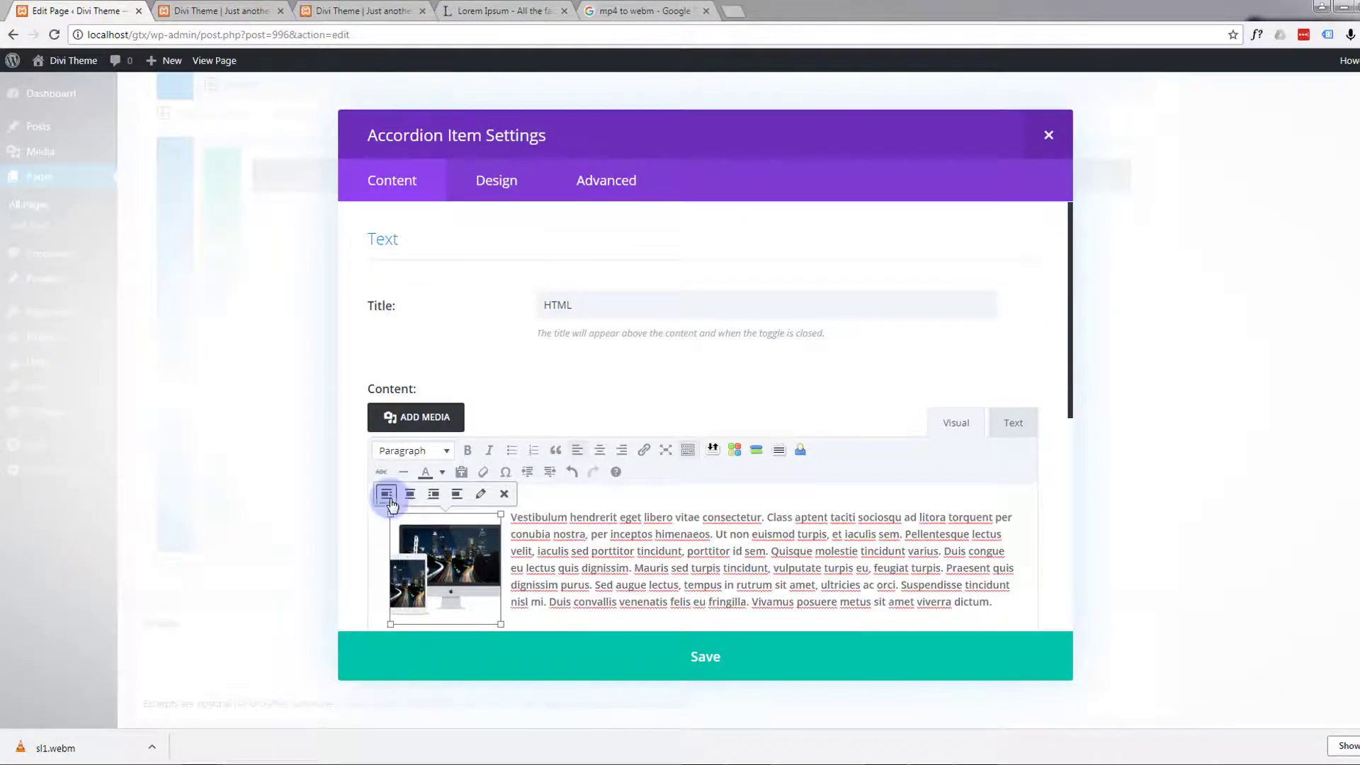
{"action": "left_click", "coordinate": [434, 493]}
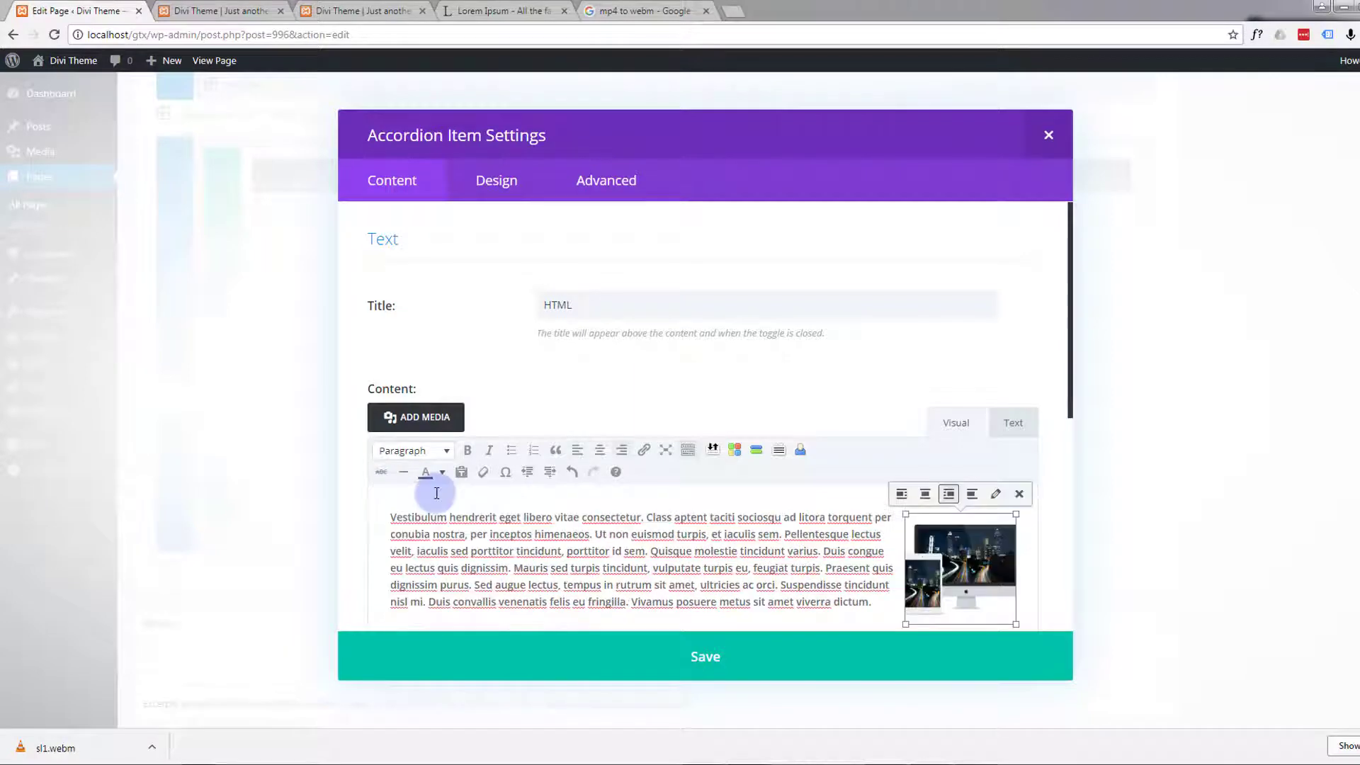
{"action": "left_click", "coordinate": [901, 495]}
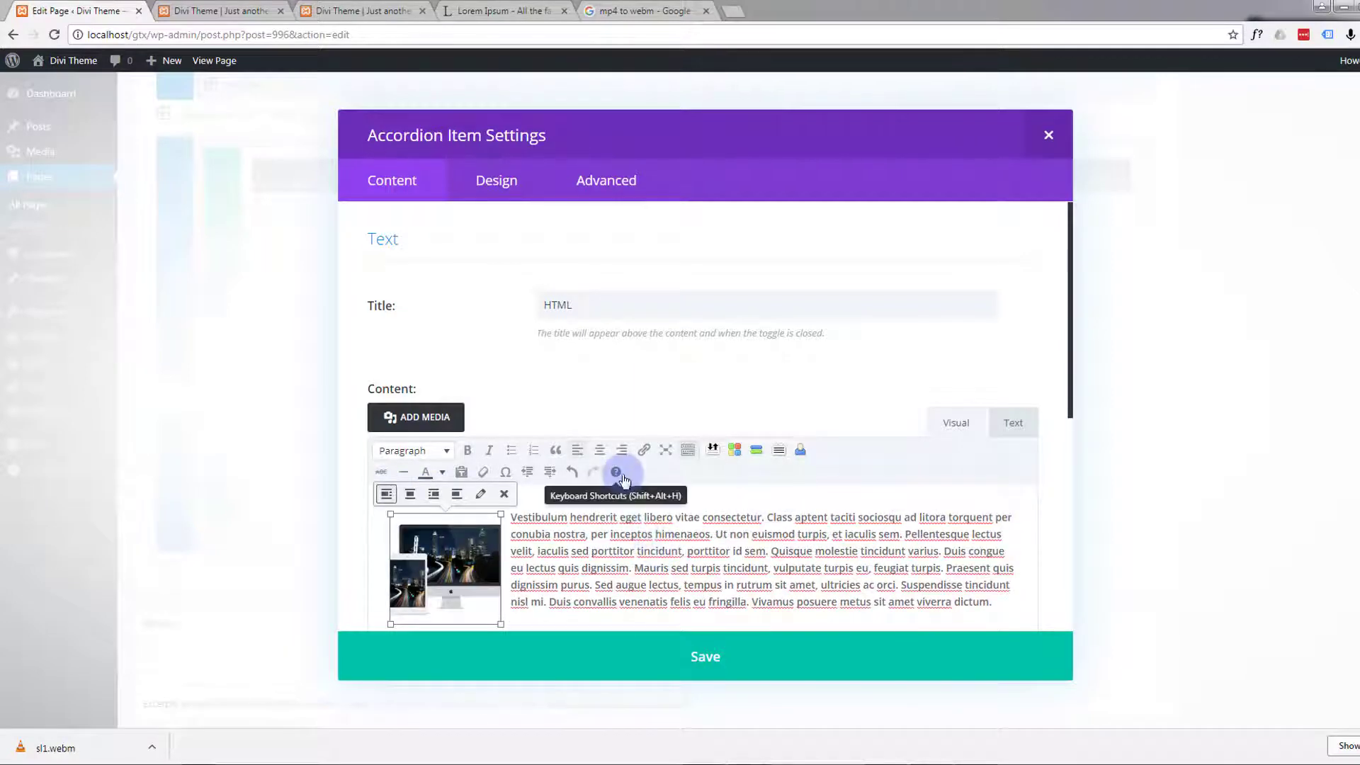
{"action": "scroll", "coordinate": [609, 474], "scroll_direction": "down", "scroll_amount": 2}
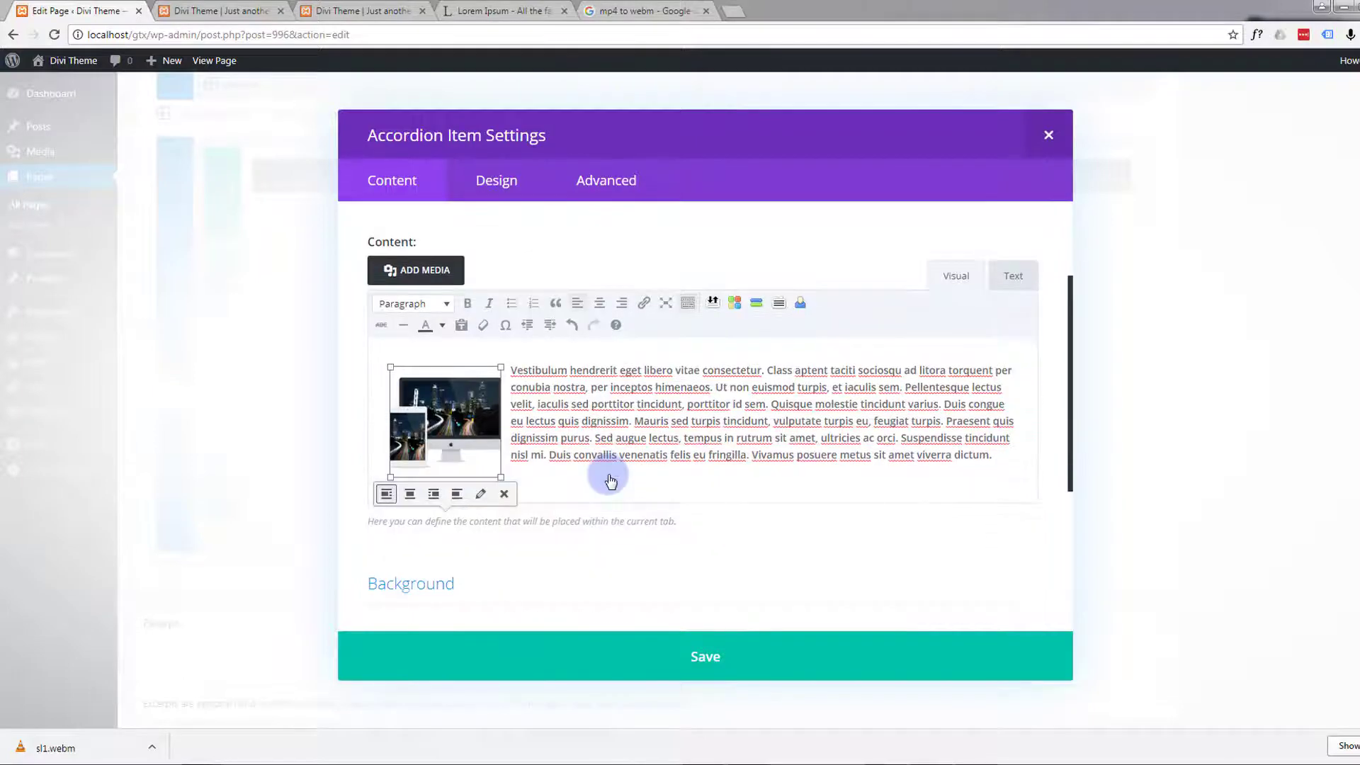
{"action": "left_click", "coordinate": [704, 660]}
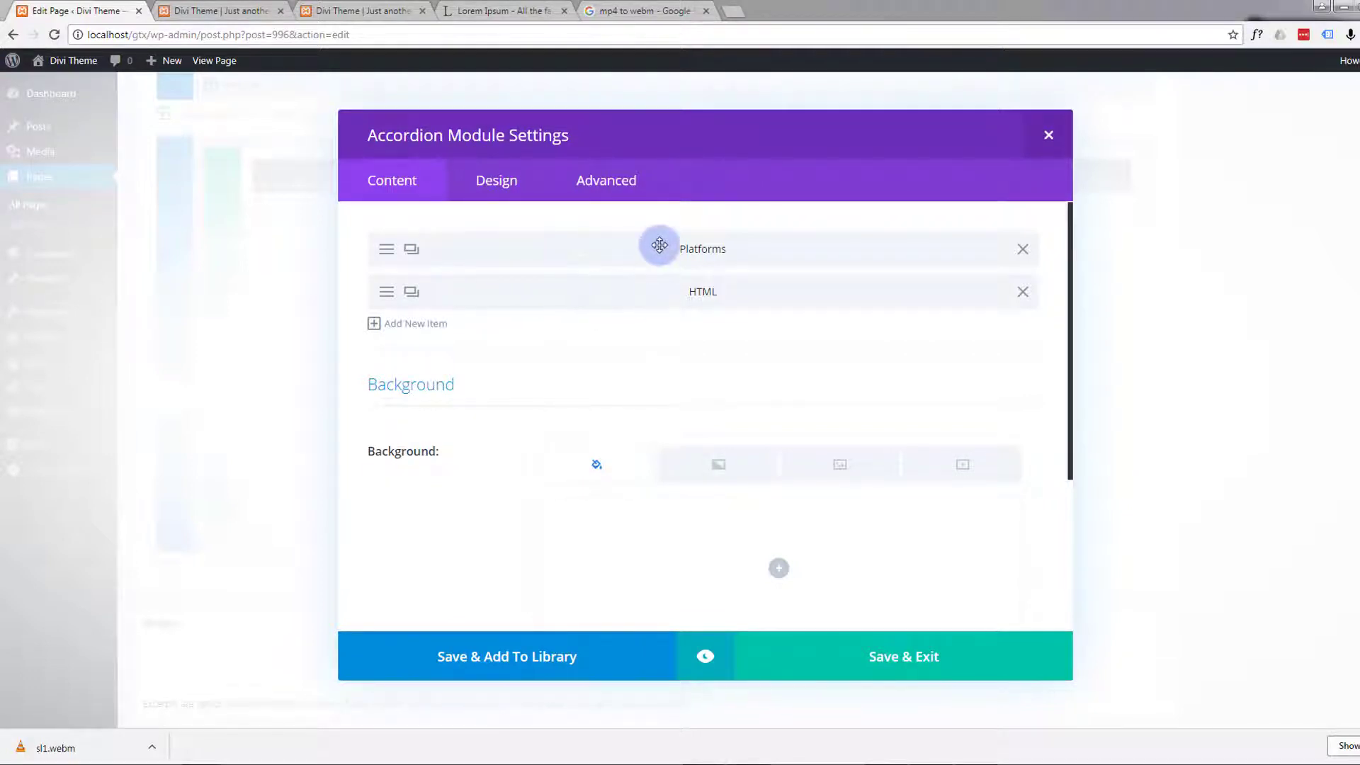
Step: Preview the accordion, expanding the HTML item and reopening the Platforms item to check how they toggle
{"action": "left_click", "coordinate": [704, 660]}
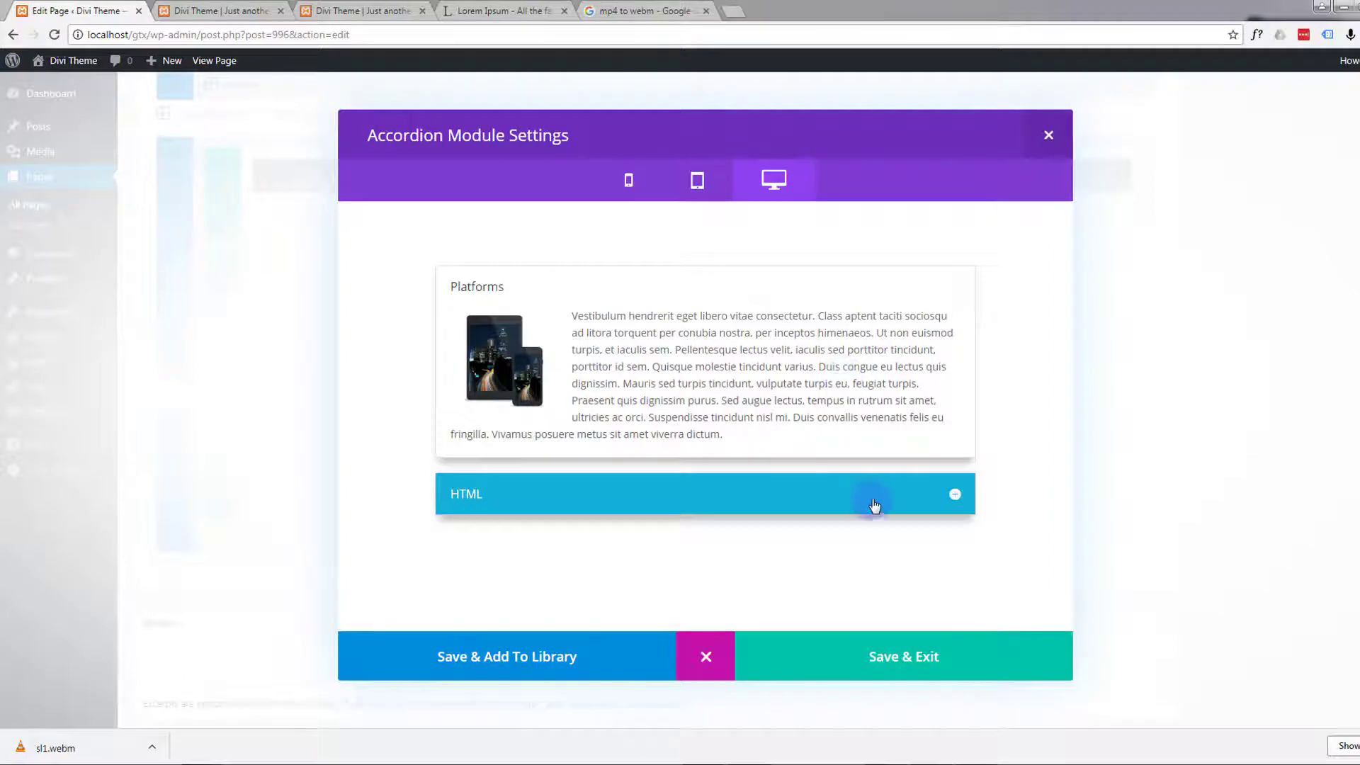
{"action": "left_click", "coordinate": [955, 494]}
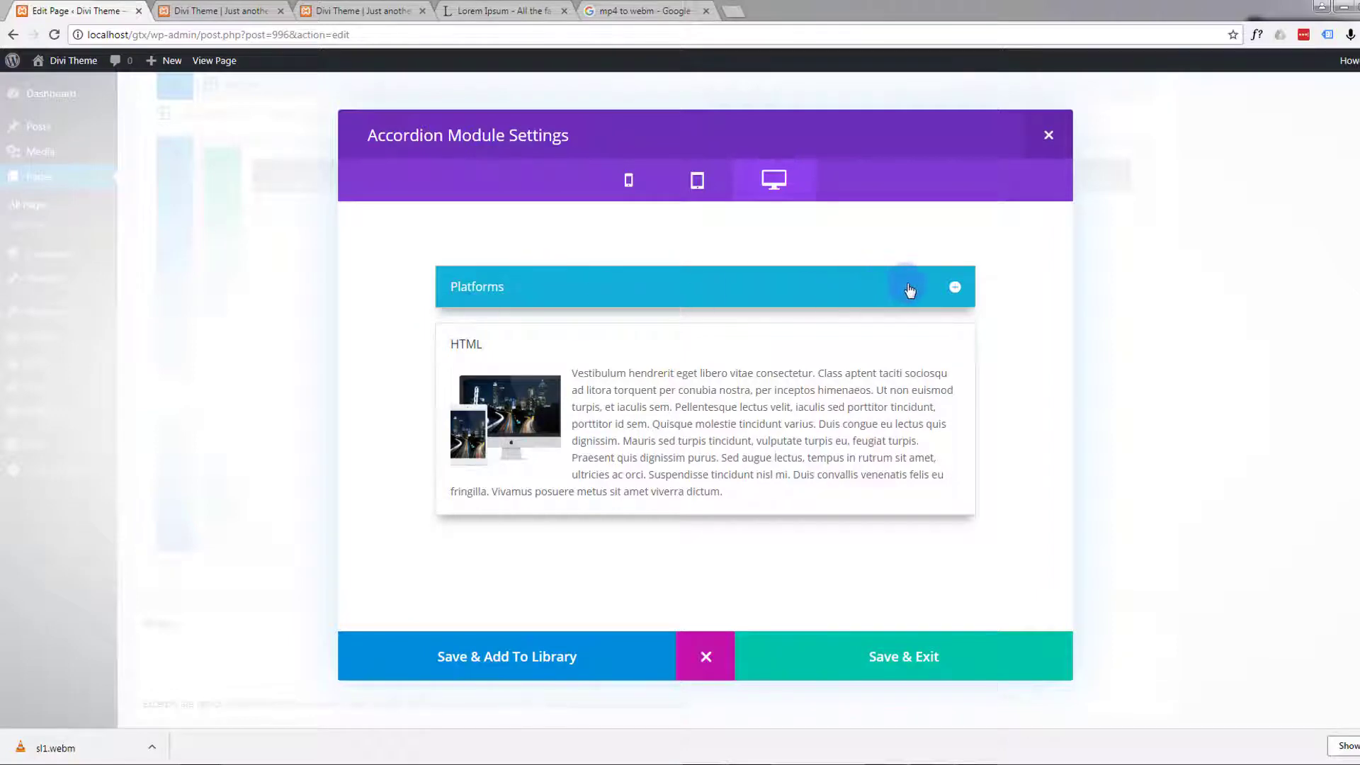
{"action": "left_click", "coordinate": [954, 290]}
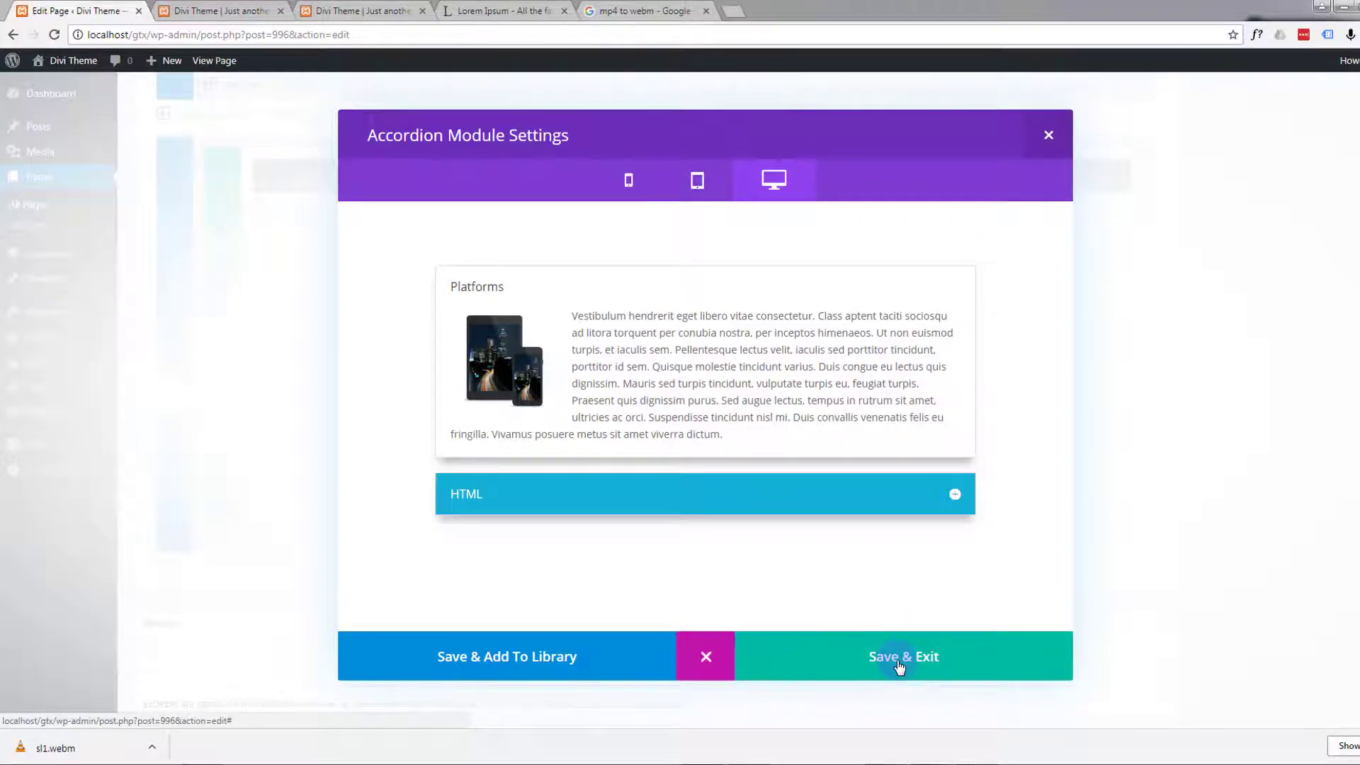
{"action": "left_click", "coordinate": [709, 662]}
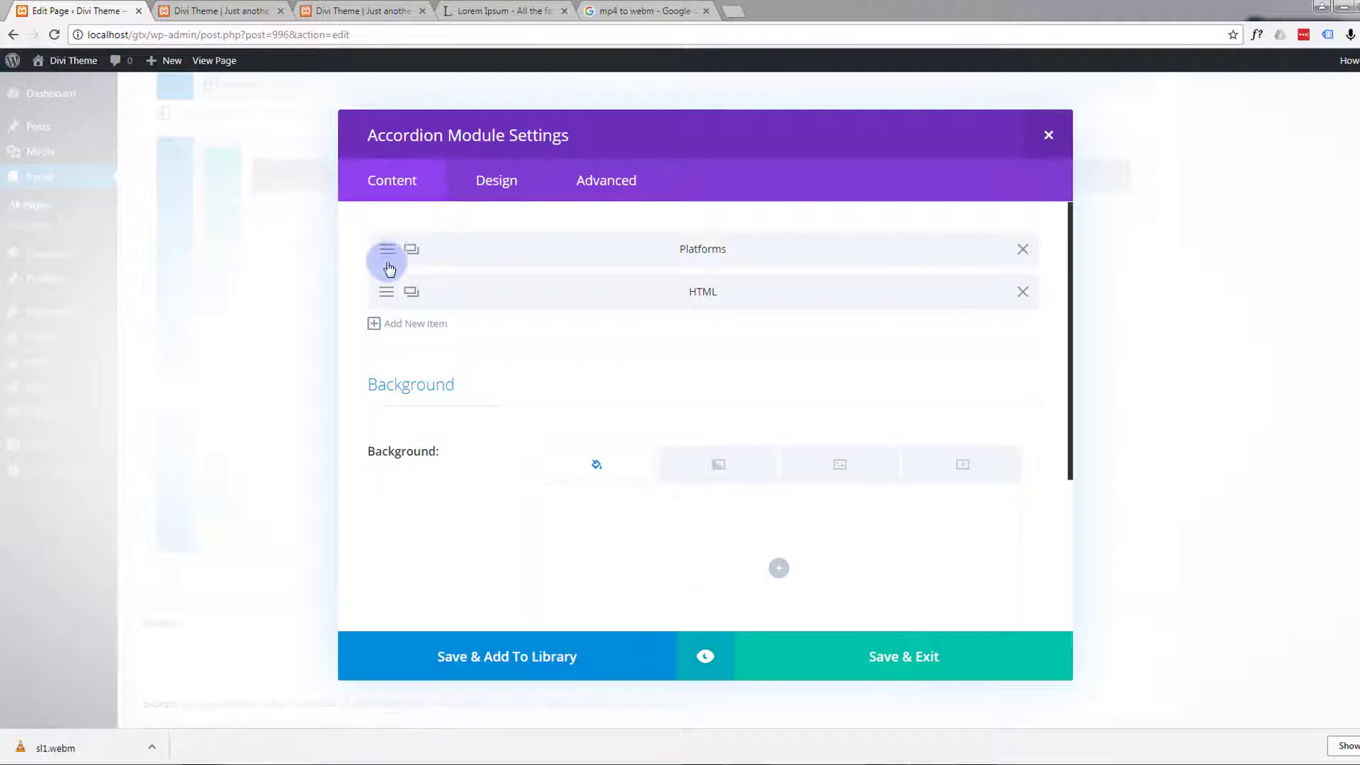
Step: Duplicate the Platforms item, place the copy below HTML, title it CSS3 and save it
{"action": "left_click", "coordinate": [411, 250]}
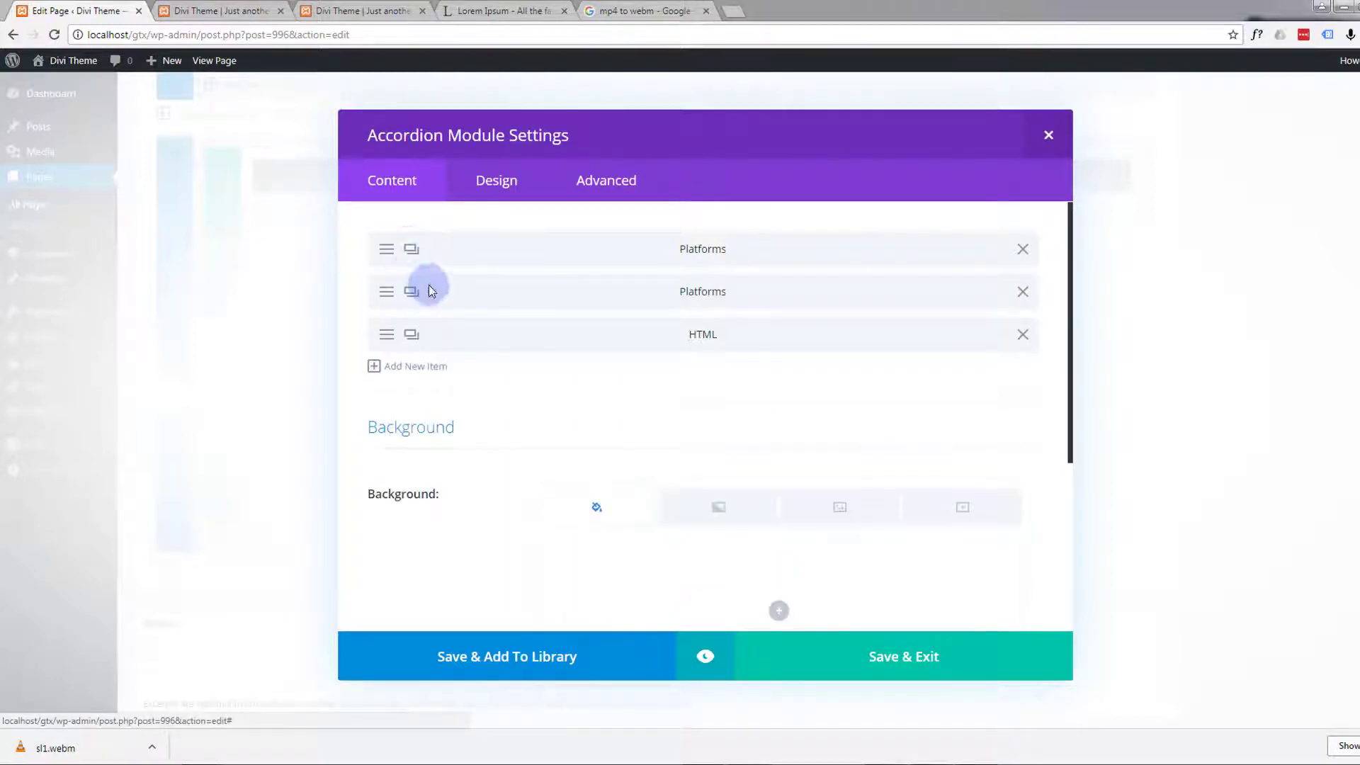
{"action": "left_click_drag", "start_coordinate": [431, 291], "coordinate": [386, 341]}
{"action": "left_click", "coordinate": [386, 341]}
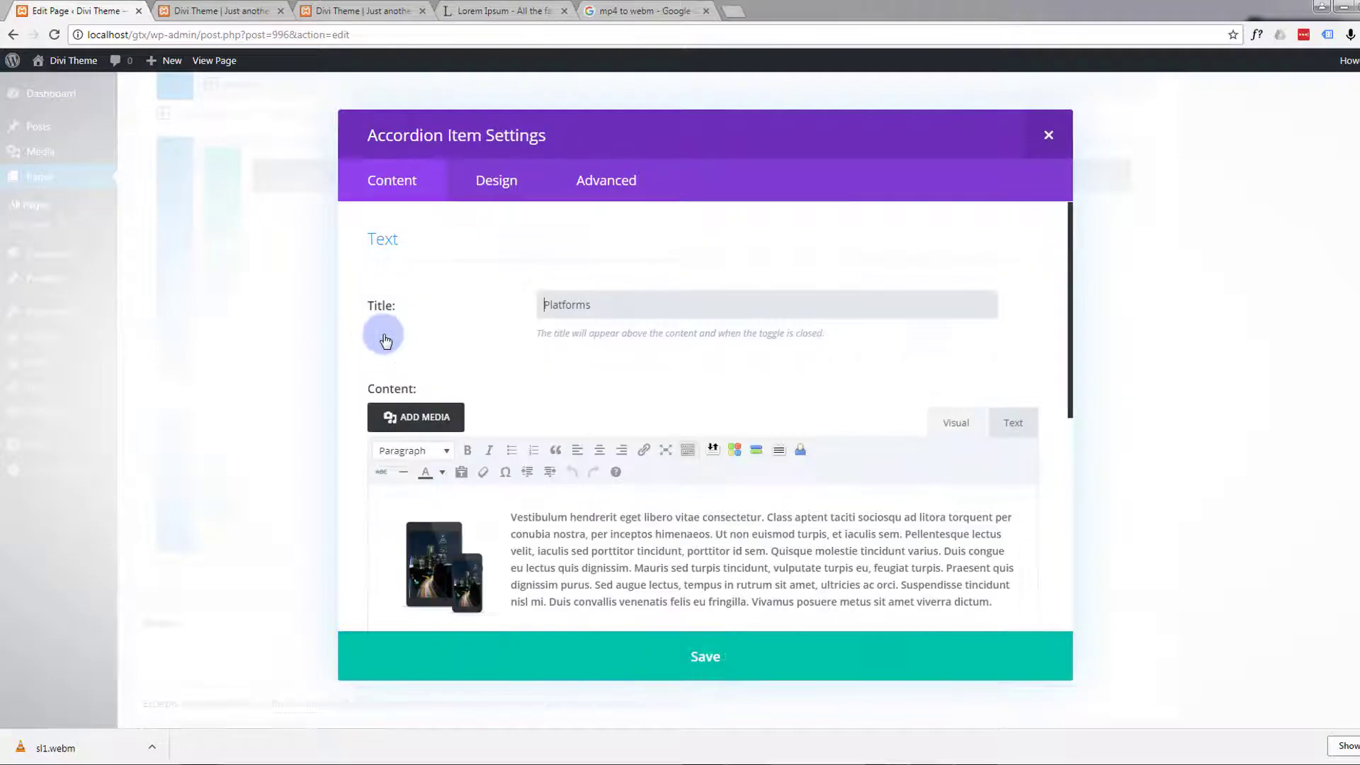
{"action": "left_click_drag", "start_coordinate": [647, 304], "coordinate": [521, 313]}
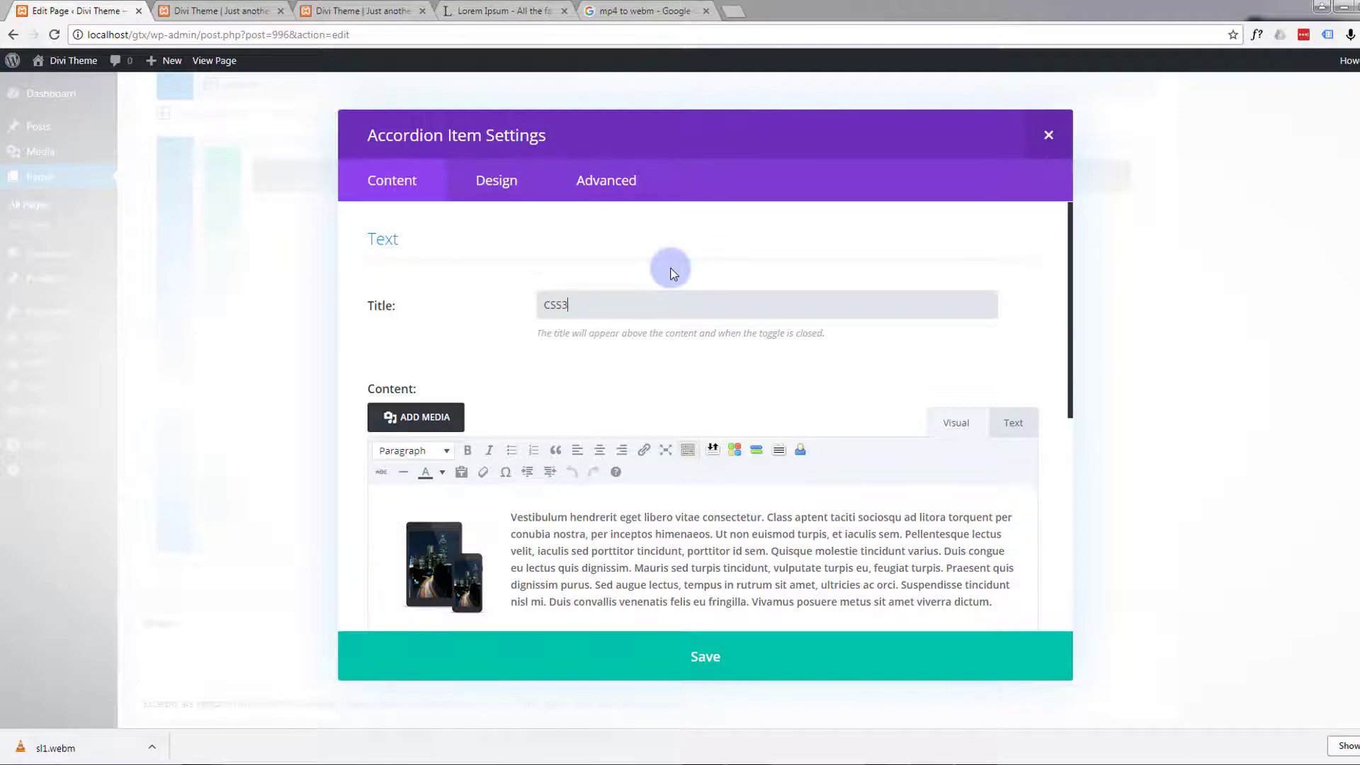
{"action": "type", "text": "CSS3"}
{"action": "left_click", "coordinate": [705, 657]}
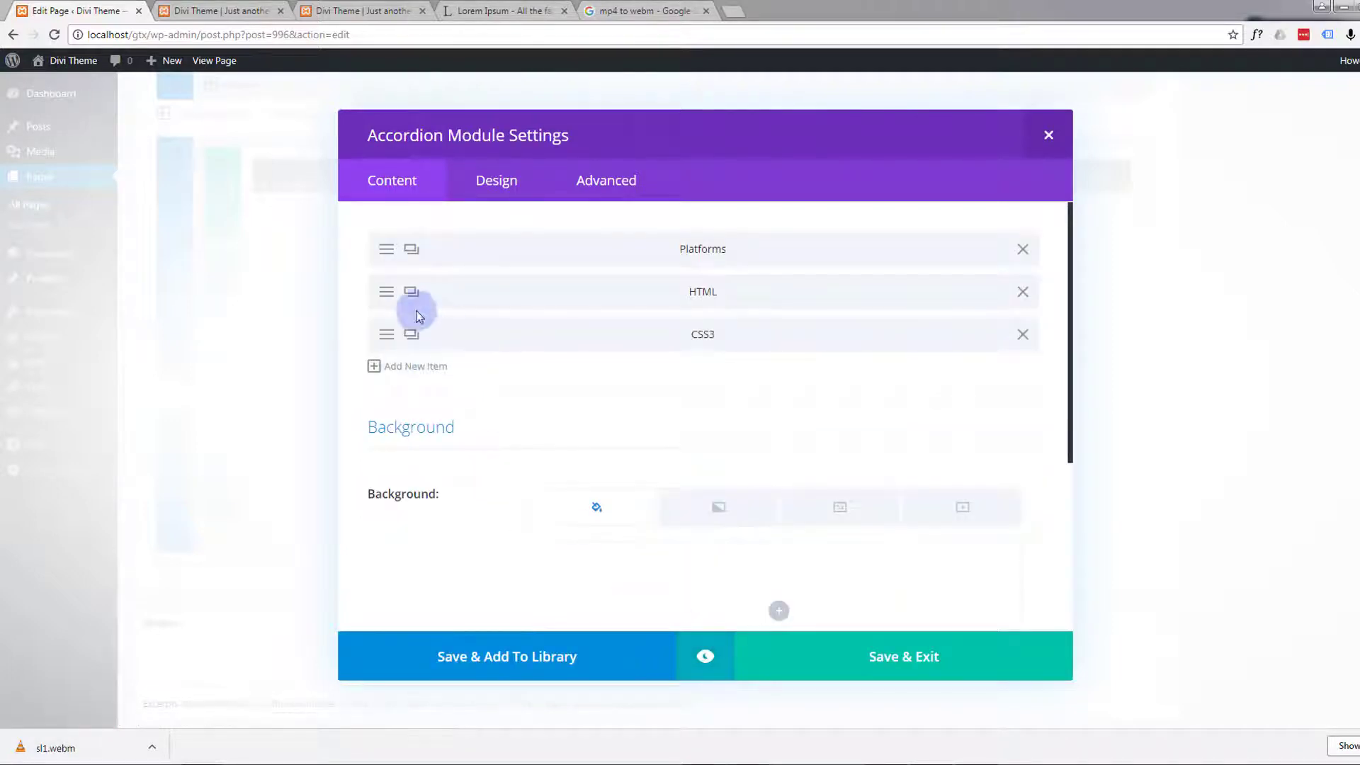
Step: Duplicate the HTML item, place the copy below CSS3, title it Javascript and save it
{"action": "left_click", "coordinate": [386, 297]}
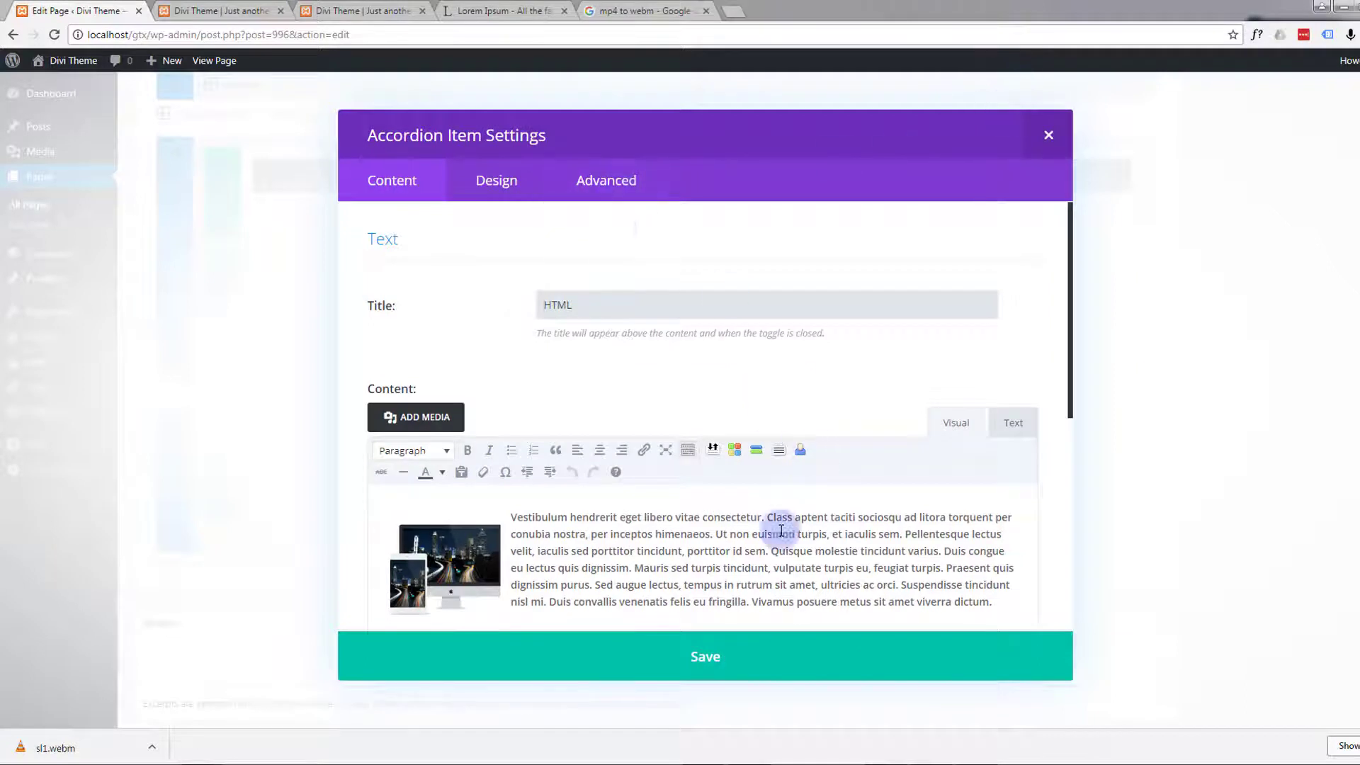
{"action": "left_click", "coordinate": [710, 655]}
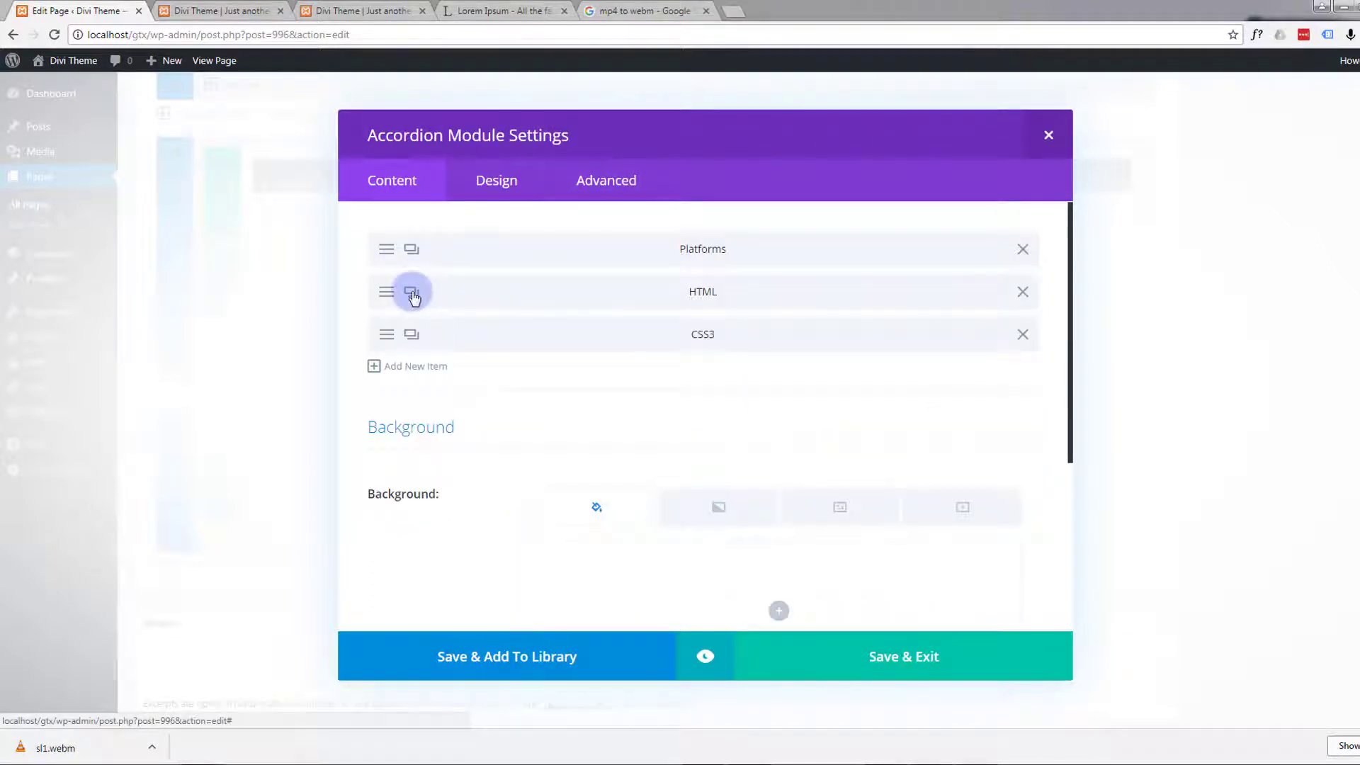
{"action": "left_click", "coordinate": [411, 291]}
{"action": "left_click_drag", "start_coordinate": [544, 340], "coordinate": [387, 382]}
{"action": "left_click", "coordinate": [386, 378]}
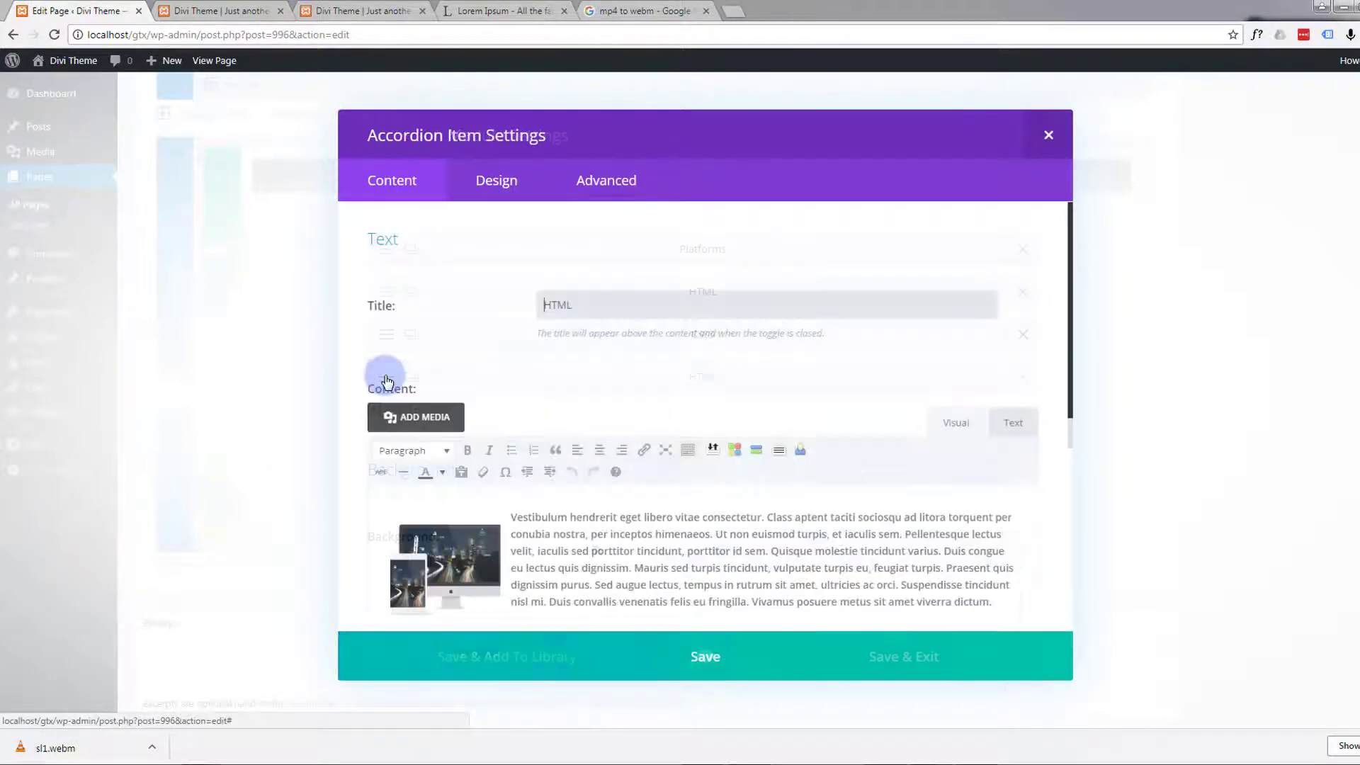
{"action": "left_click_drag", "start_coordinate": [595, 303], "coordinate": [533, 307]}
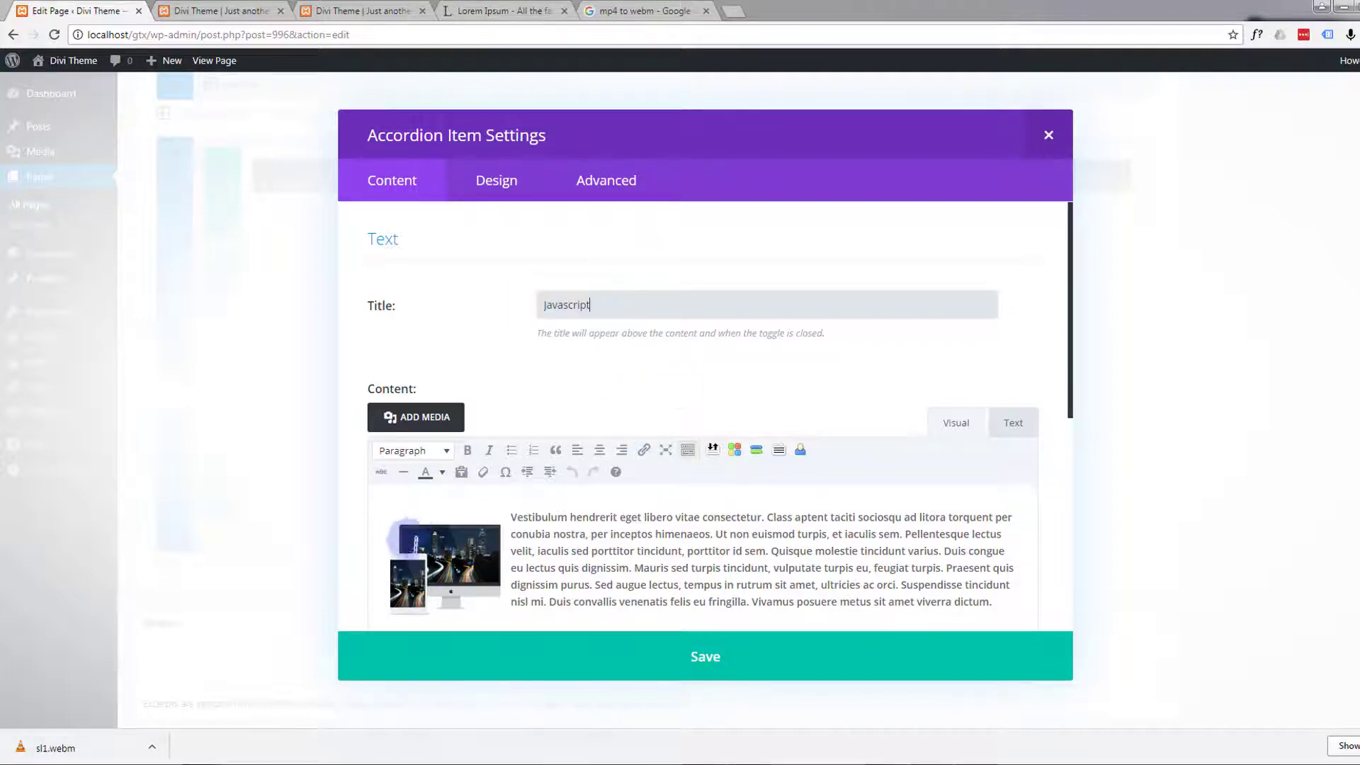
{"action": "left_click", "coordinate": [716, 661]}
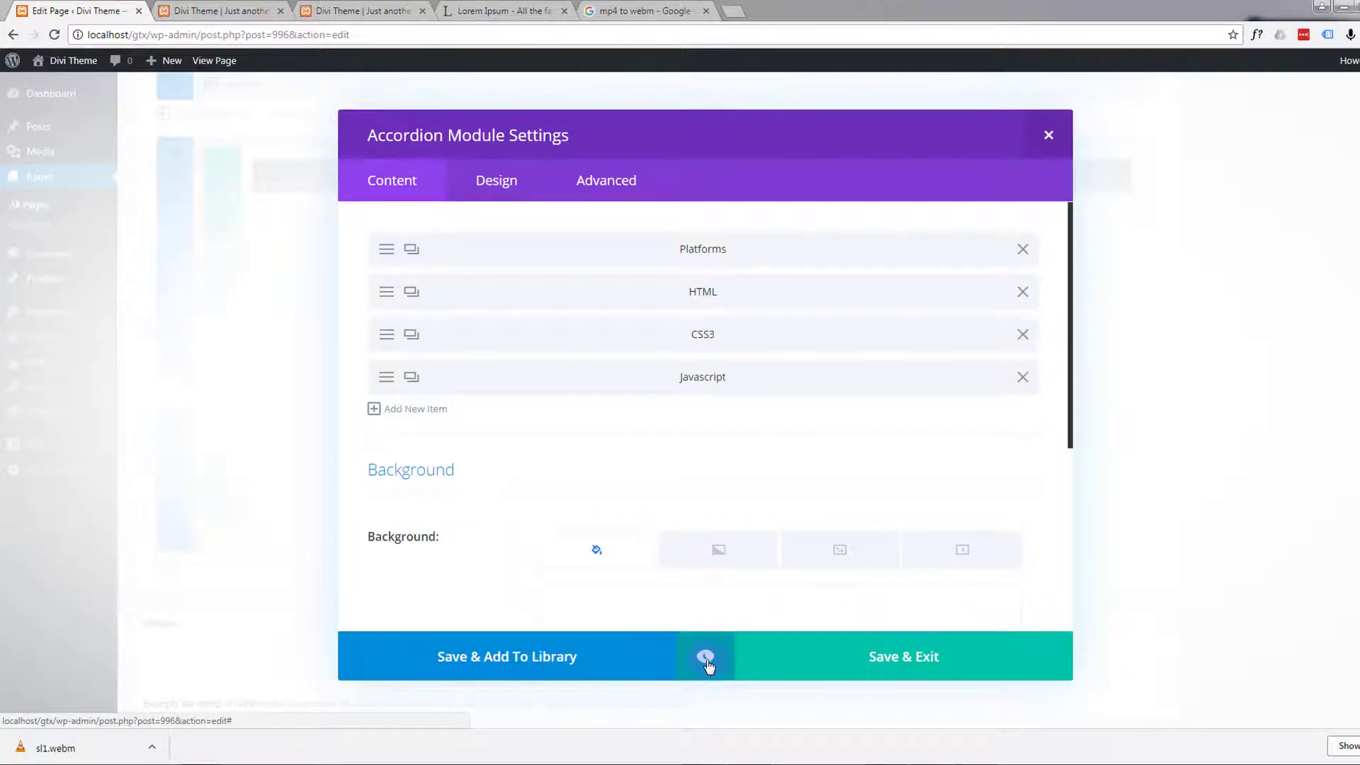
Step: Preview the complete accordion, then save and close the accordion module settings
{"action": "left_click", "coordinate": [706, 657]}
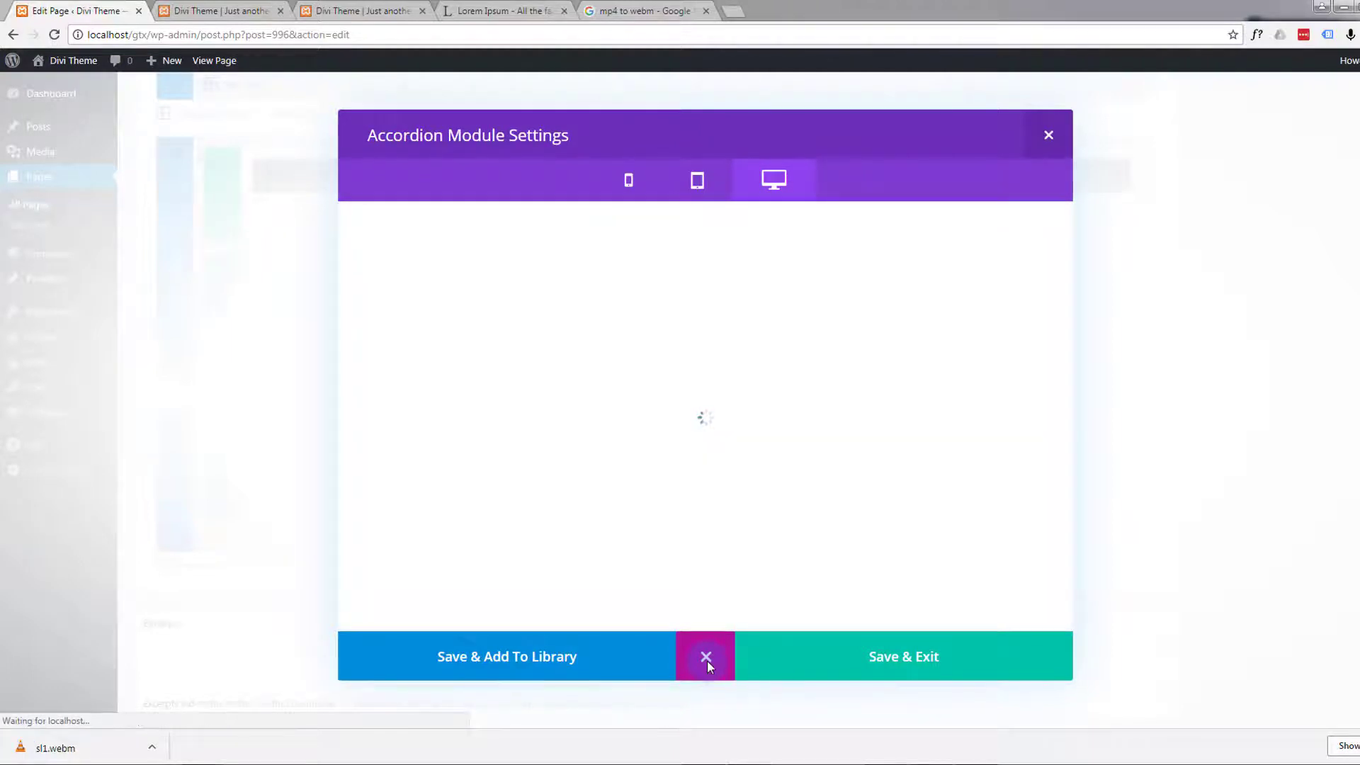
{"action": "scroll", "coordinate": [359, 340], "scroll_direction": "down", "scroll_amount": 1}
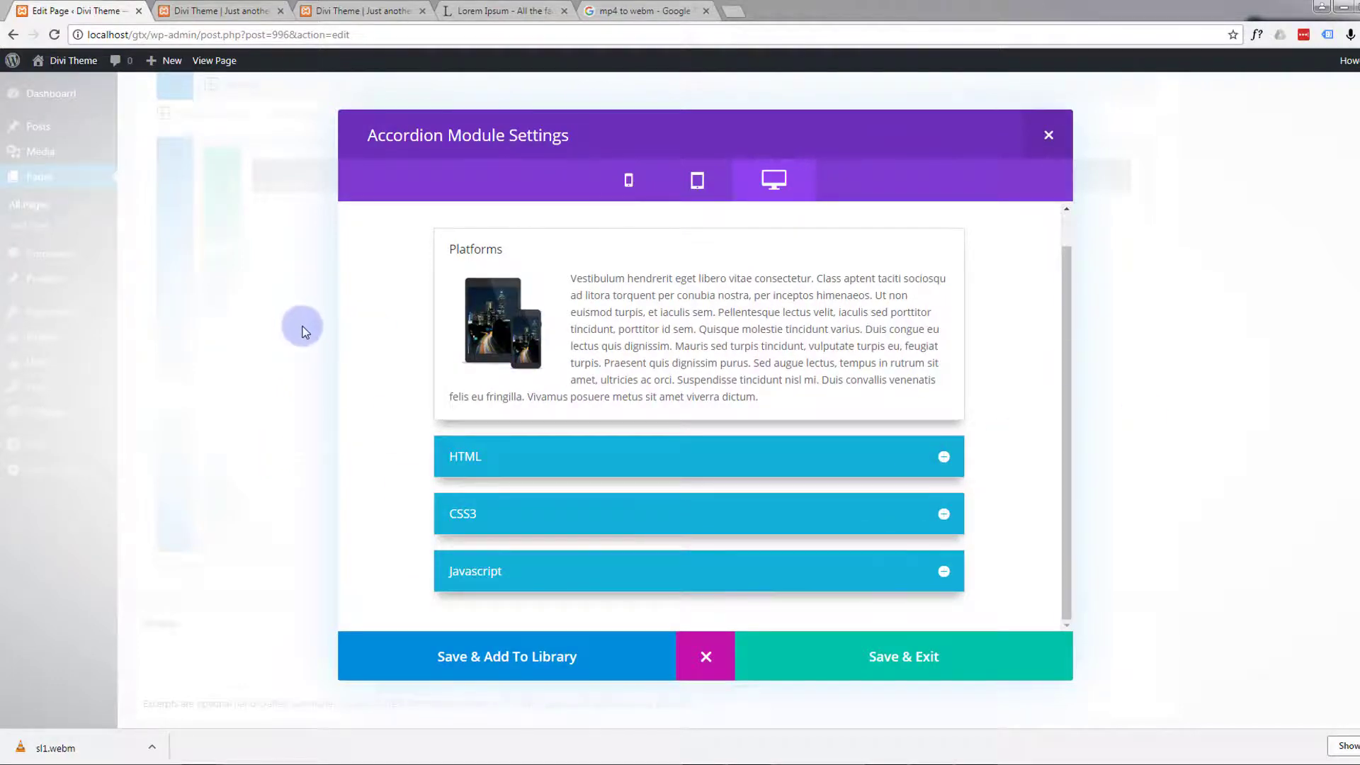
{"action": "left_click", "coordinate": [927, 666]}
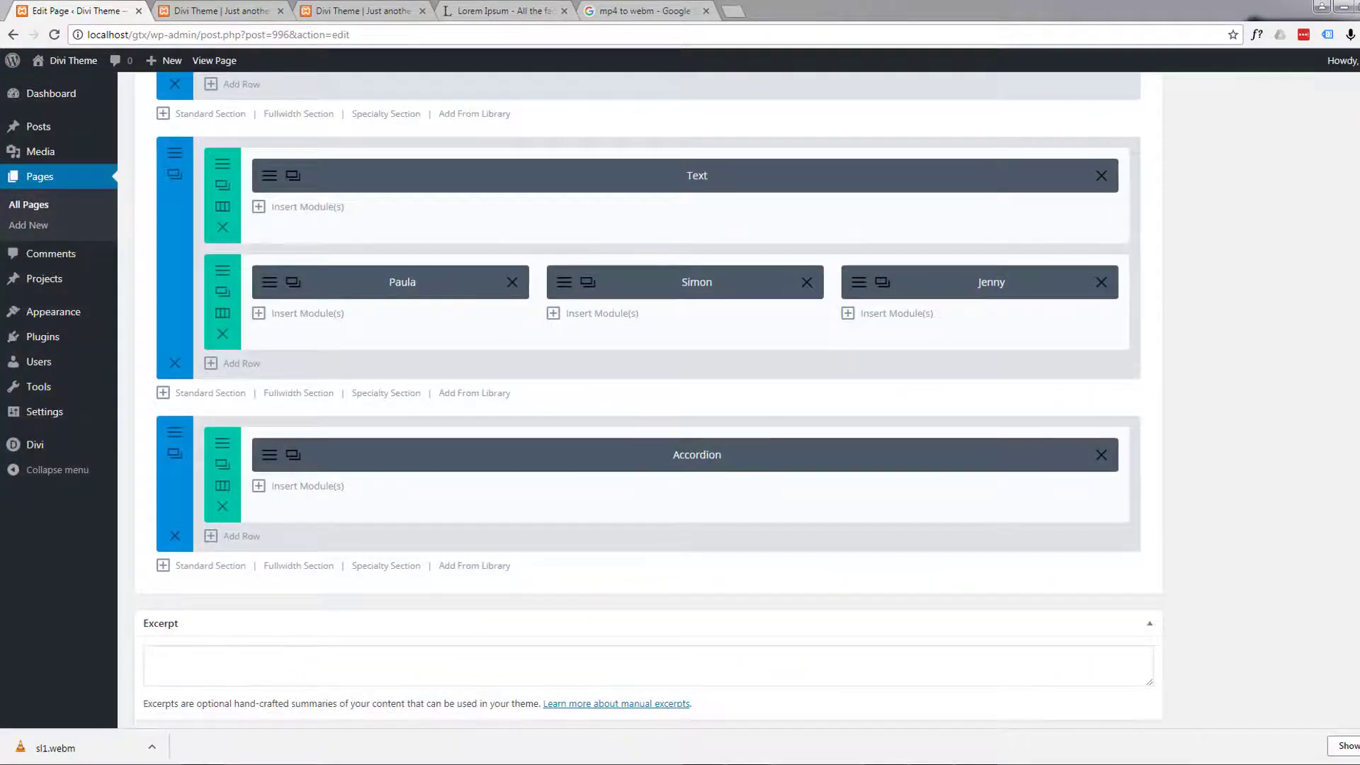
{"action": "scroll", "coordinate": [1300, 613], "scroll_direction": "up", "scroll_amount": 15}
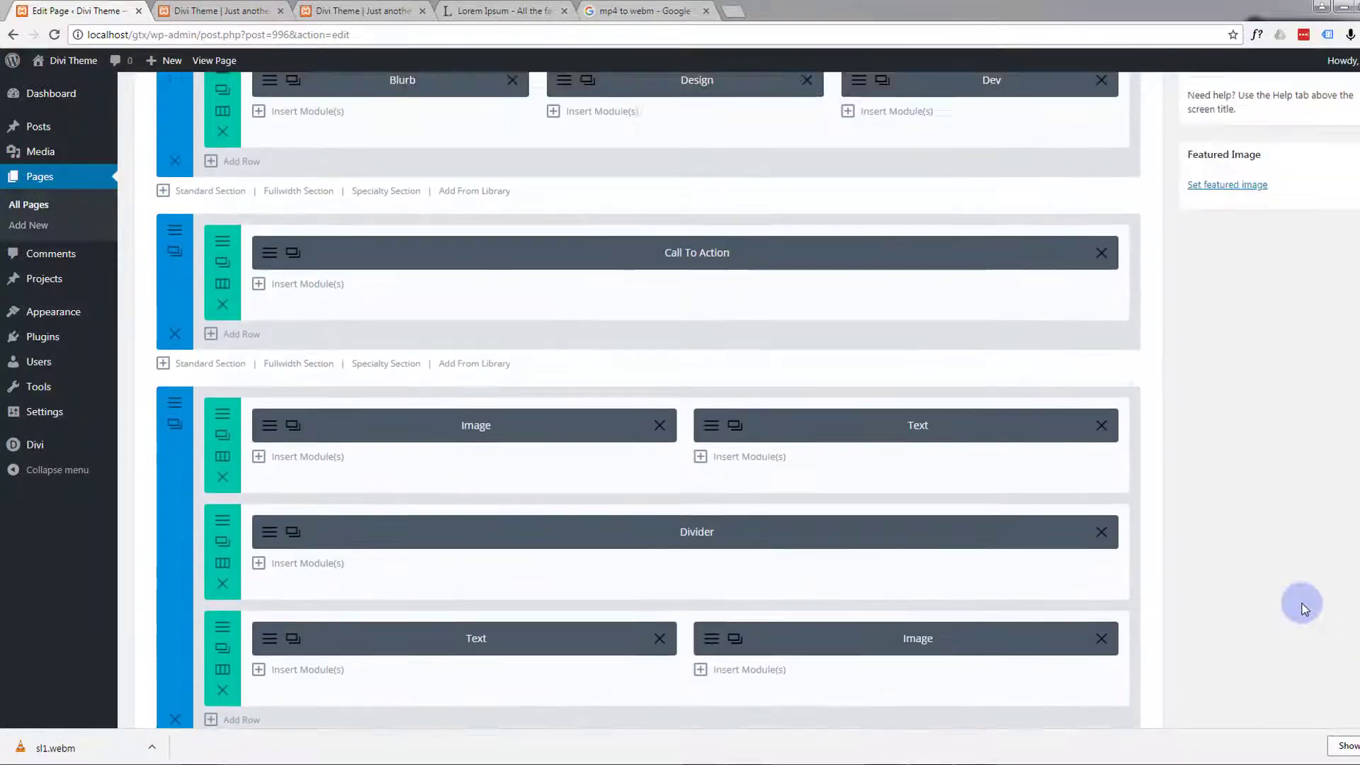
{"action": "scroll", "coordinate": [1300, 600], "scroll_direction": "up", "scroll_amount": 3}
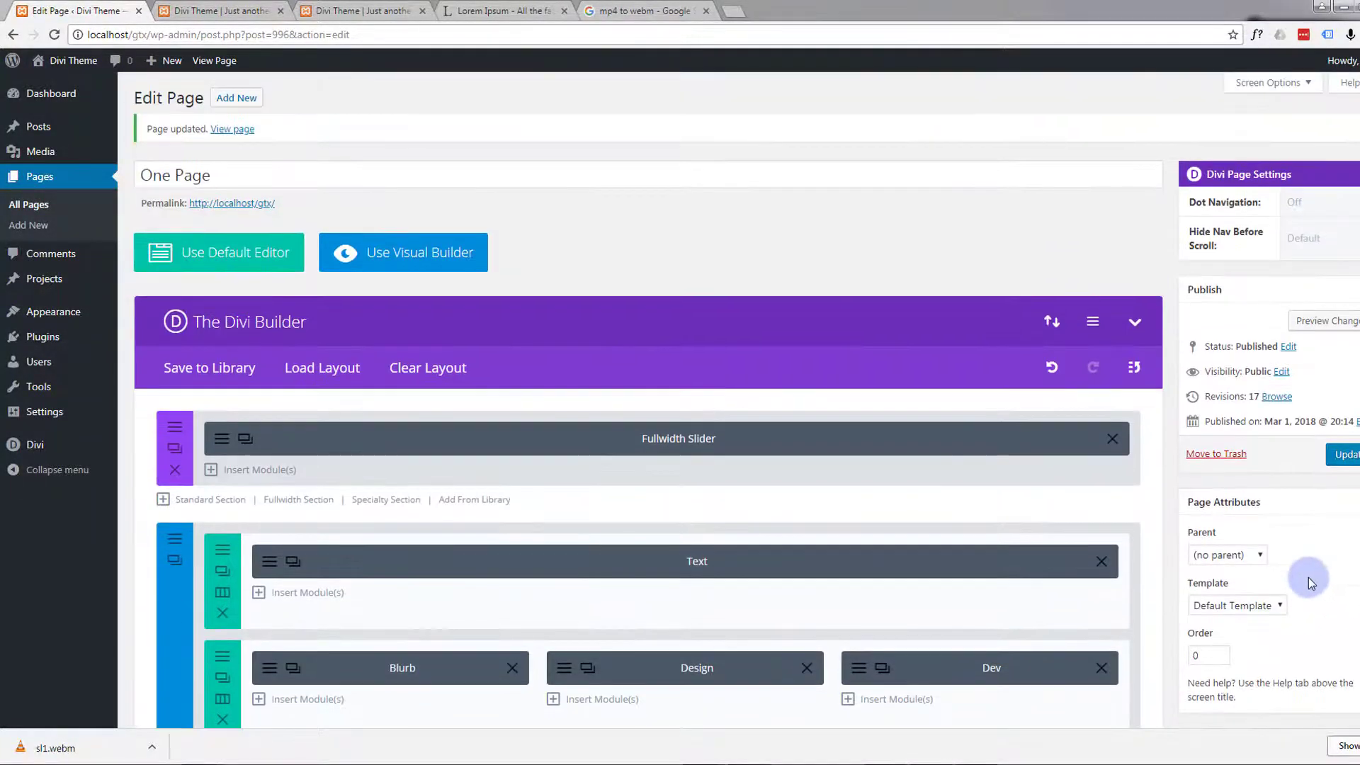
Step: Update the One Page page and open its preview at the accordion section
{"action": "left_click", "coordinate": [1344, 456]}
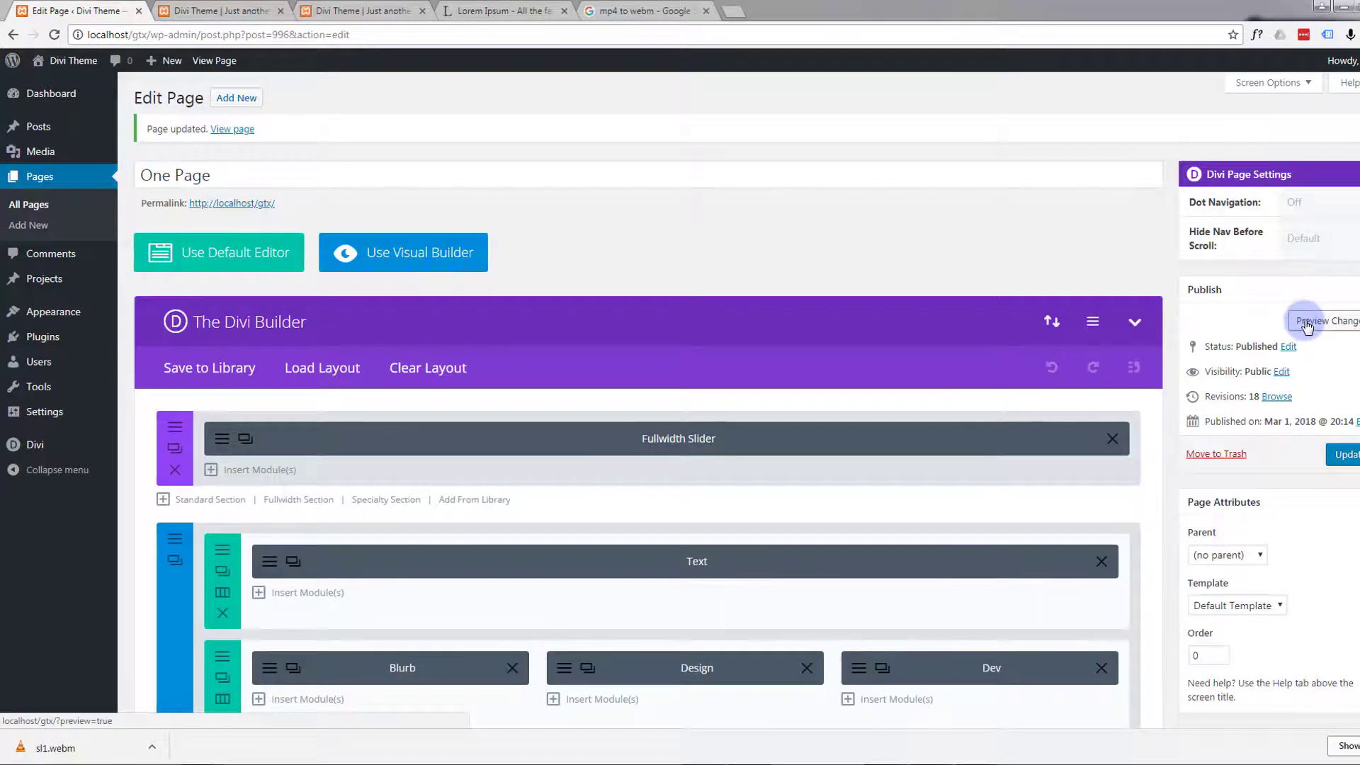
{"action": "left_click", "coordinate": [1307, 323]}
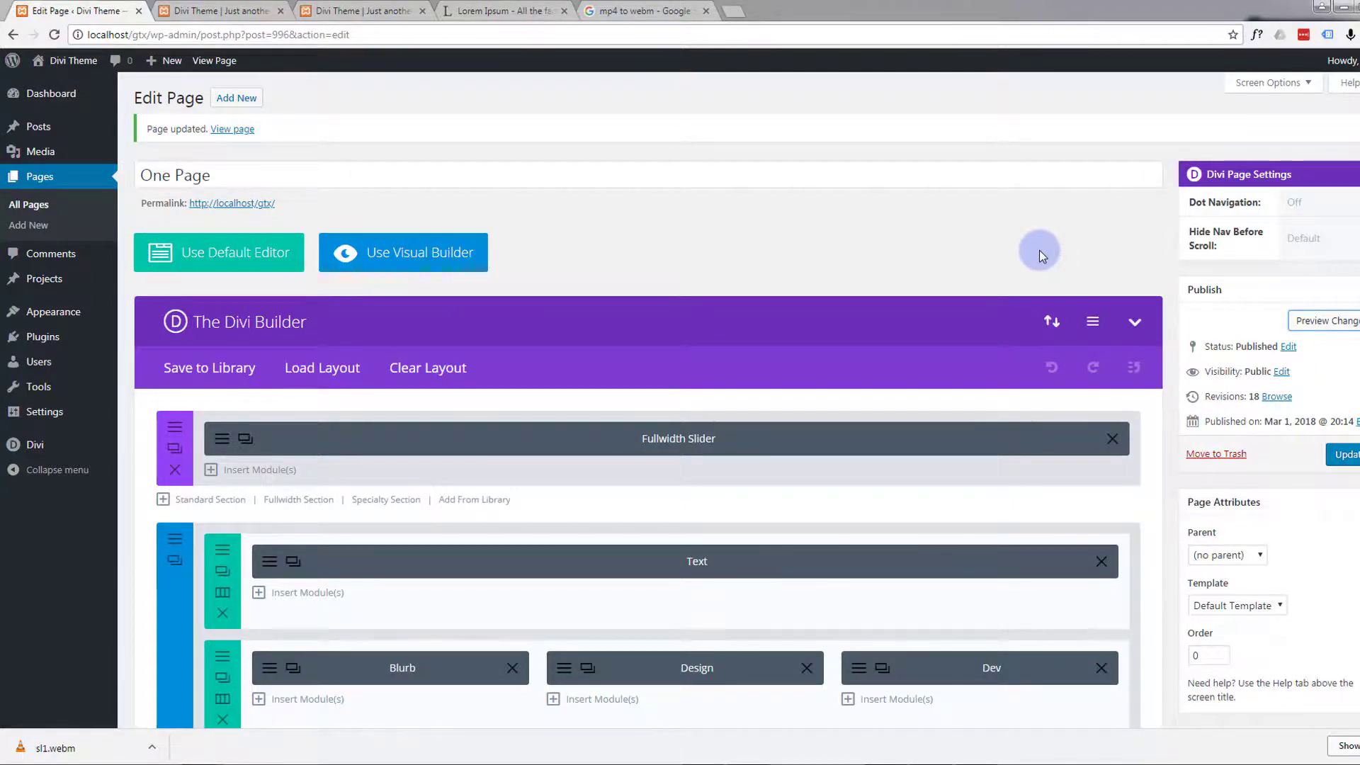
{"action": "left_click", "coordinate": [193, 12]}
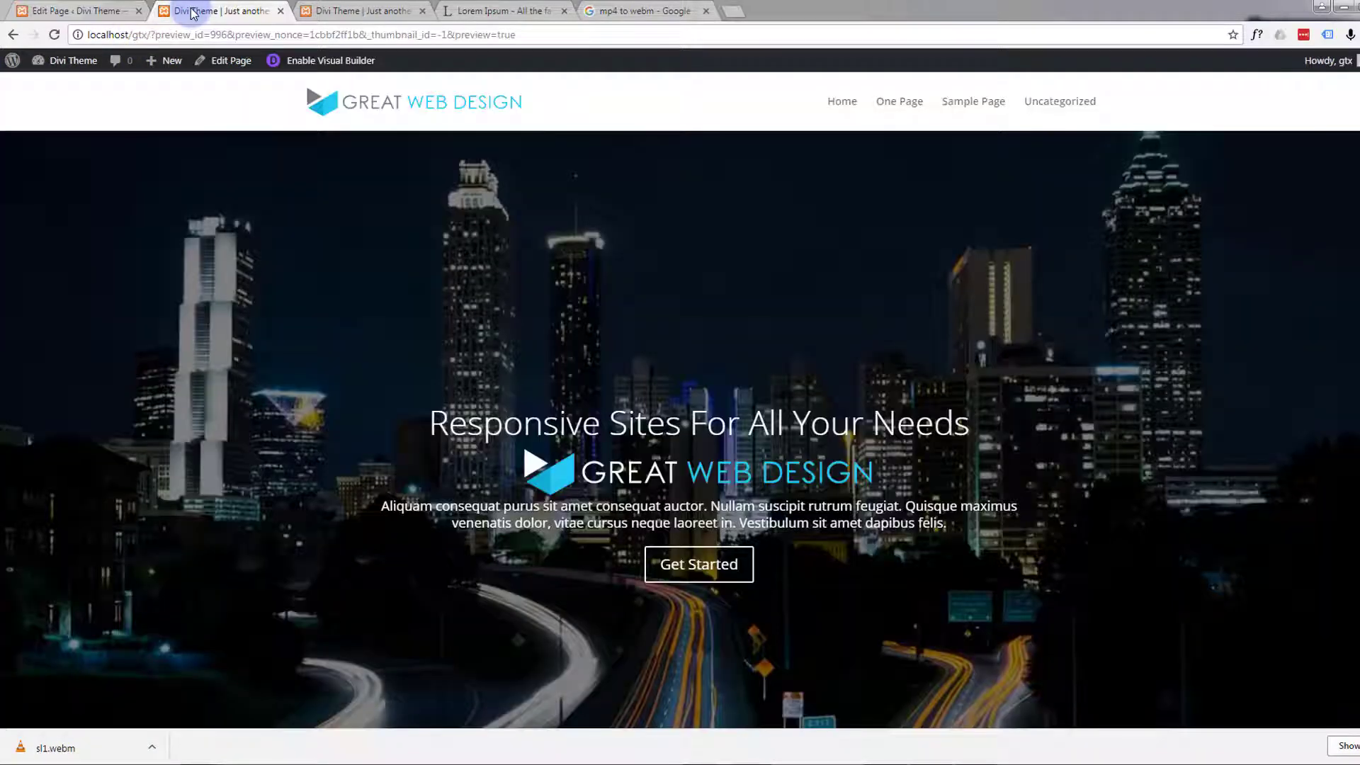
{"action": "scroll", "coordinate": [298, 299], "scroll_direction": "down", "scroll_amount": 15}
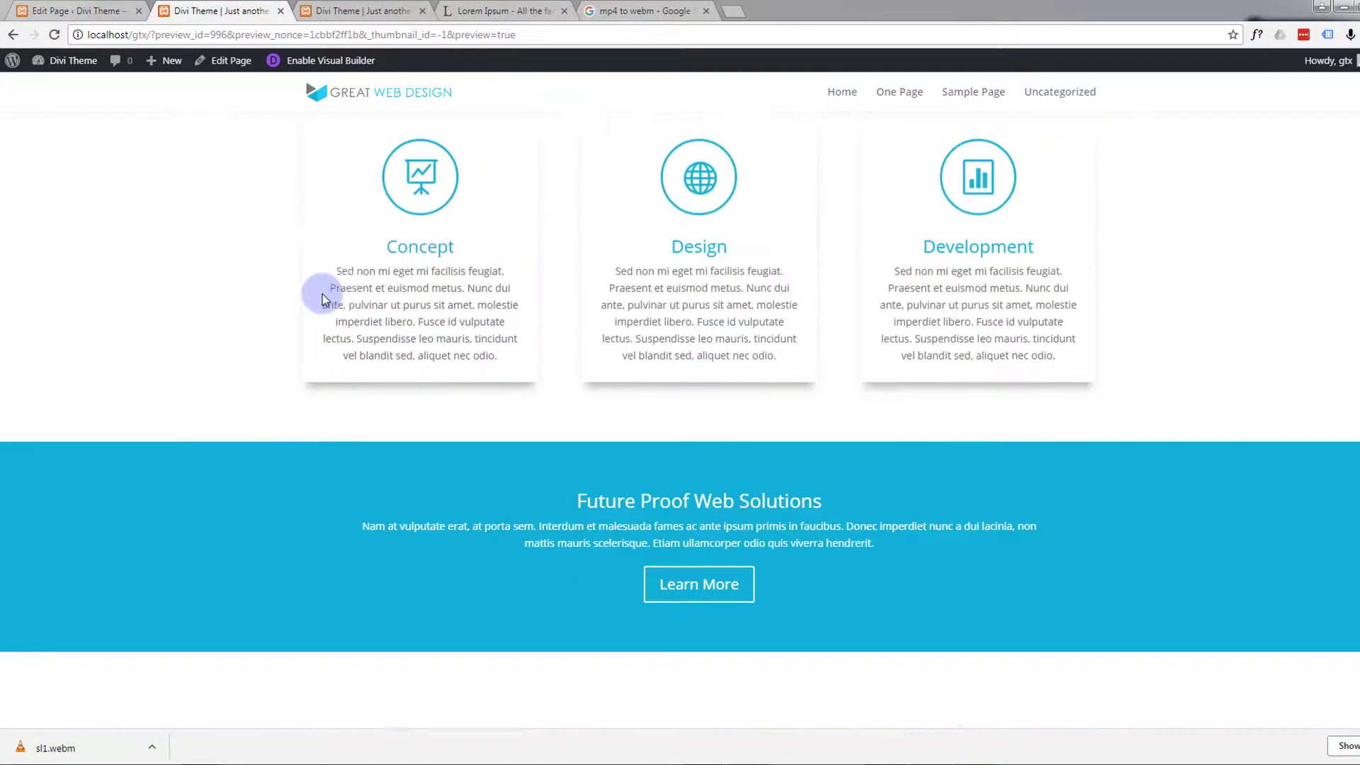
{"action": "scroll", "coordinate": [324, 298], "scroll_direction": "down", "scroll_amount": 15}
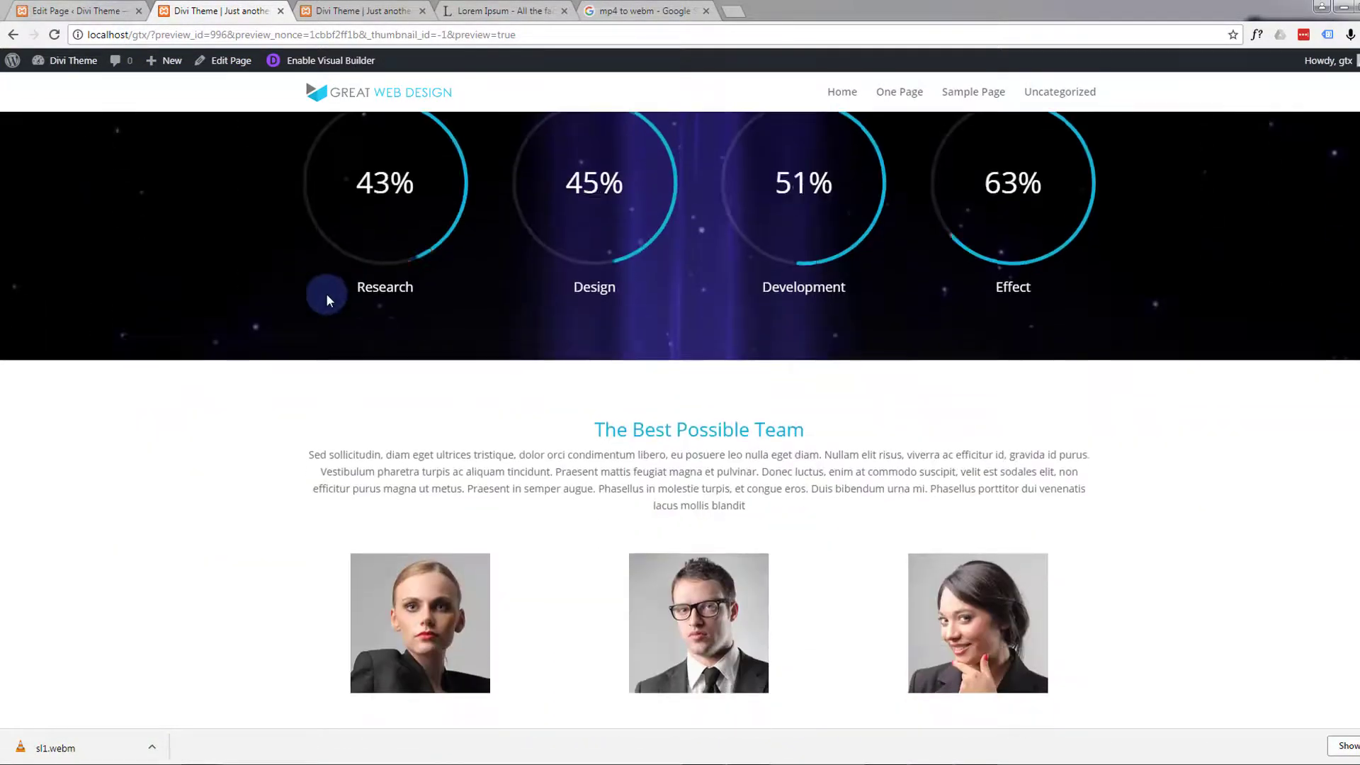
{"action": "scroll", "coordinate": [326, 297], "scroll_direction": "down", "scroll_amount": 5}
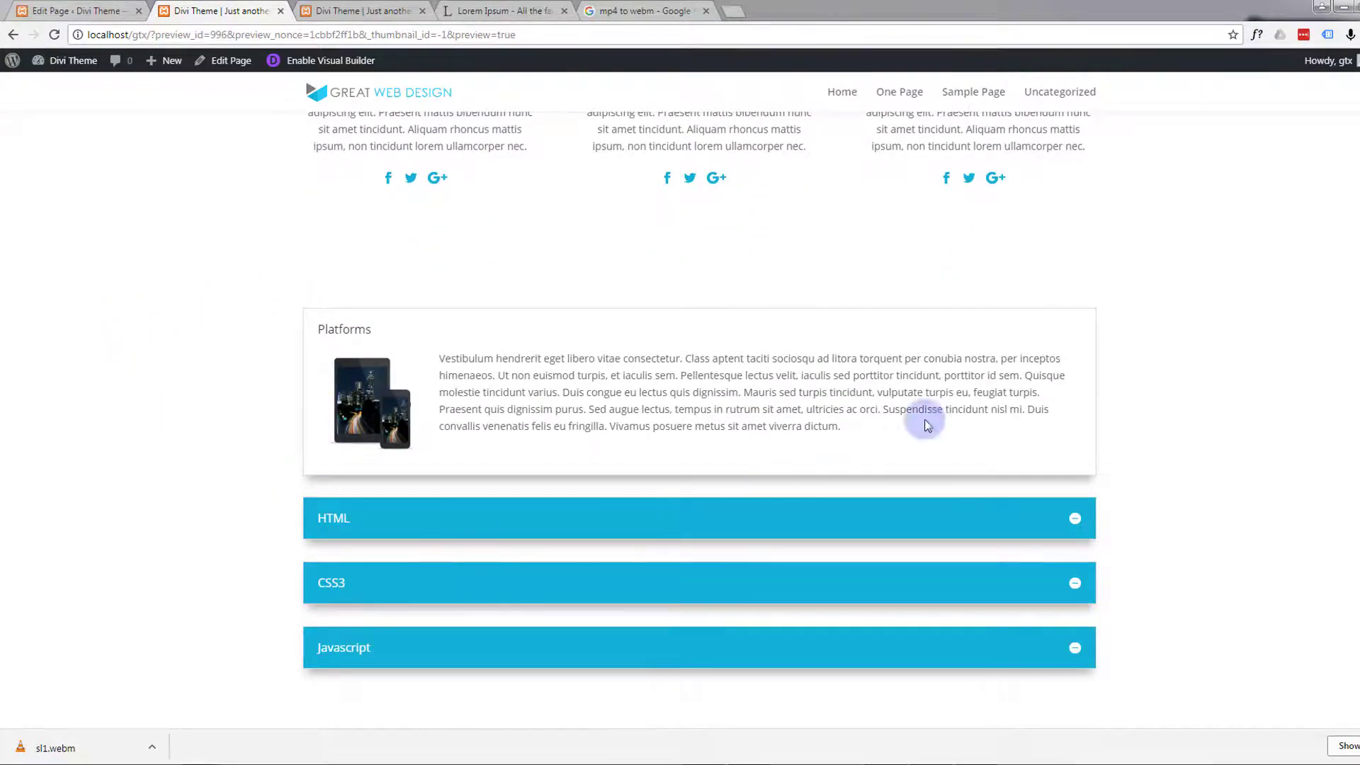
Step: Expand the HTML, CSS3 and Javascript accordion items in the preview, then reopen HTML to check how they toggle
{"action": "left_click", "coordinate": [1076, 527]}
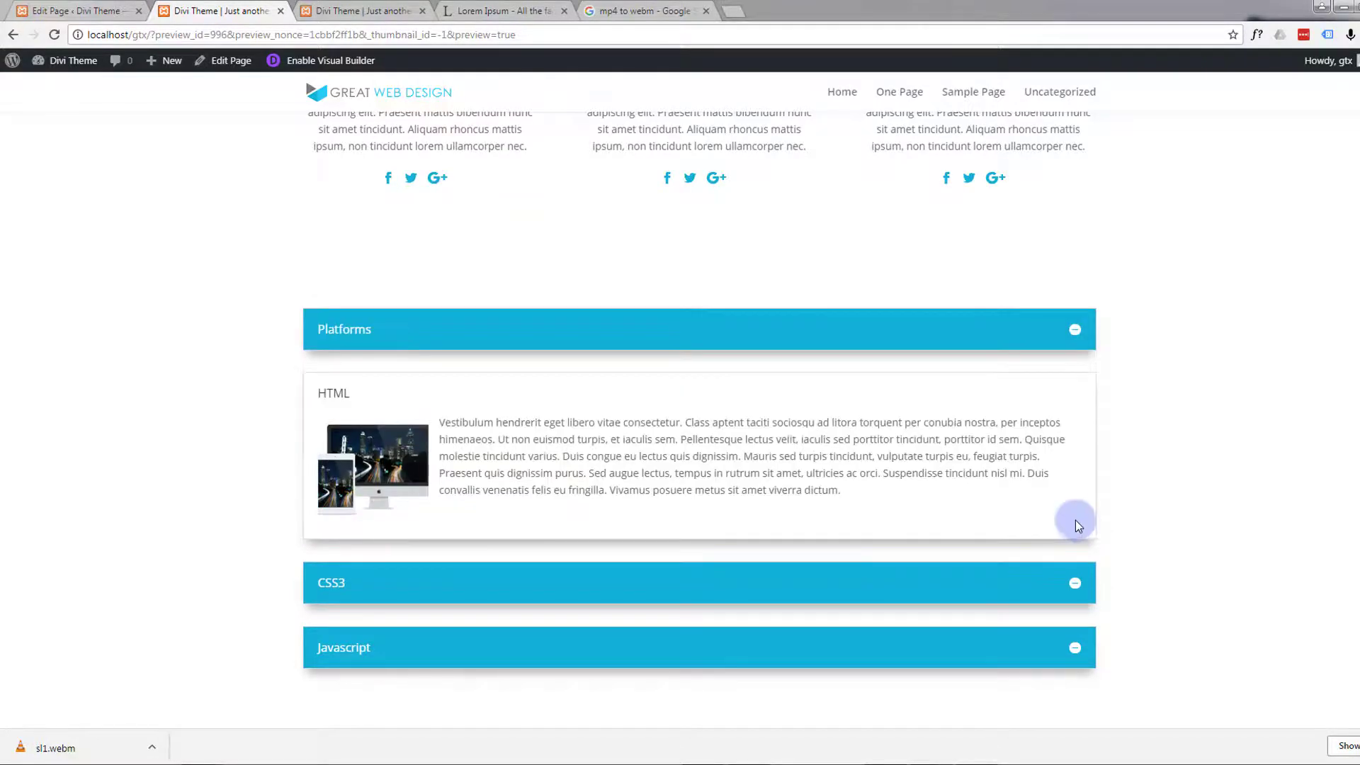
{"action": "left_click", "coordinate": [1077, 590]}
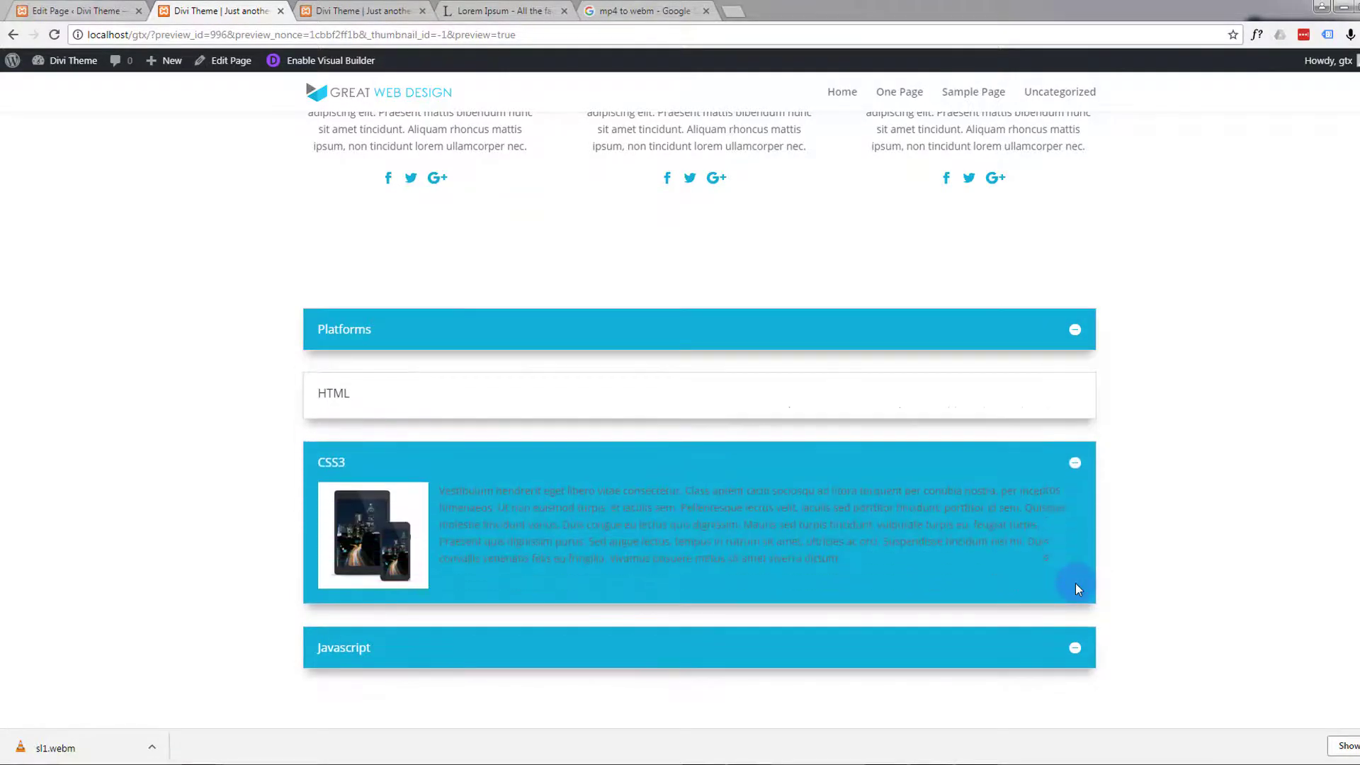
{"action": "left_click", "coordinate": [1075, 650]}
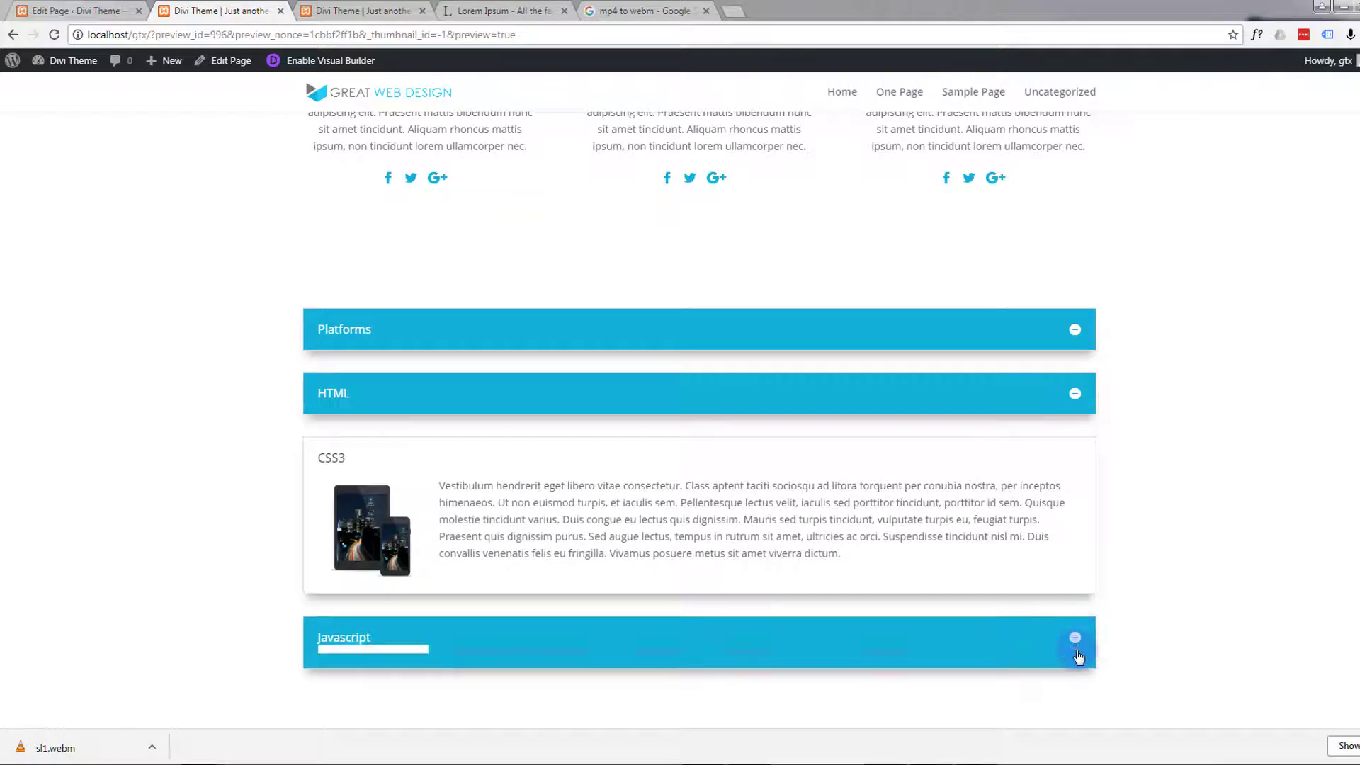
{"action": "left_click", "coordinate": [1073, 399]}
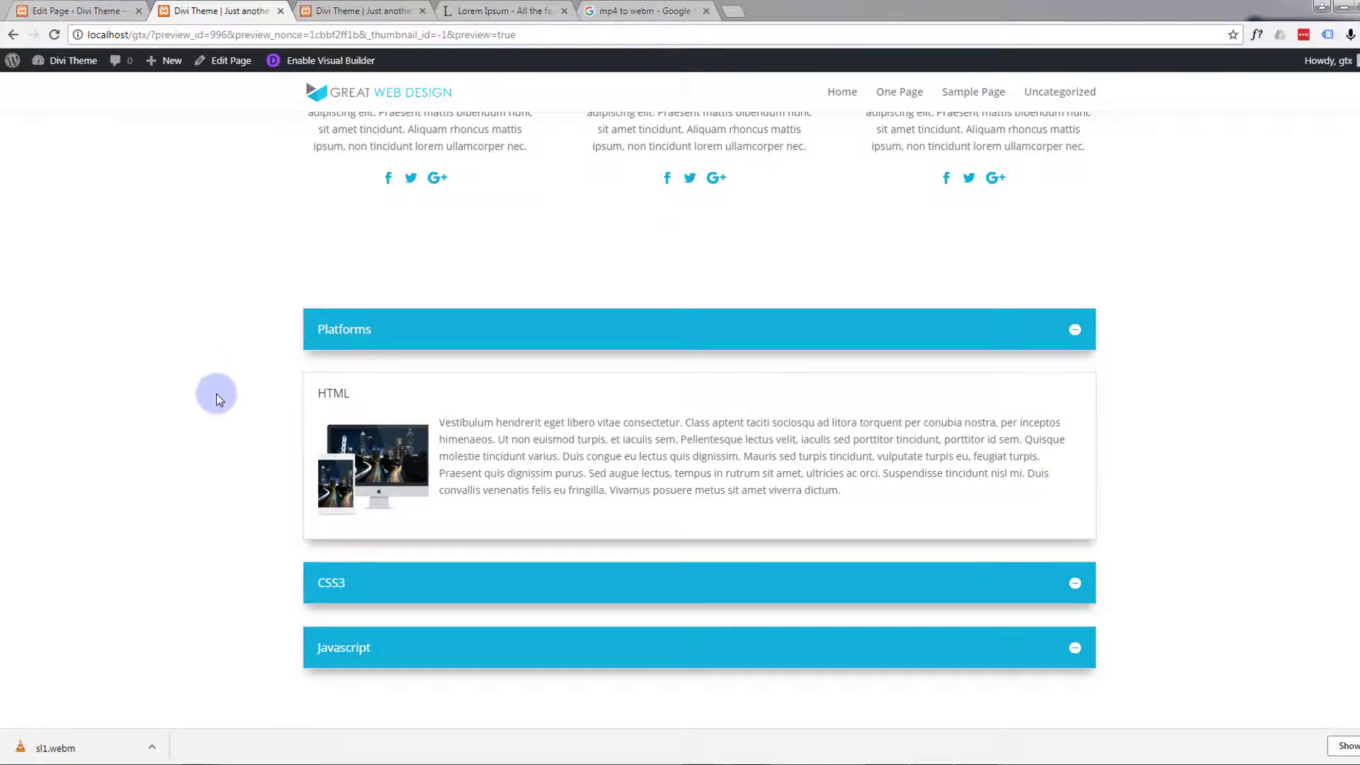
Step: Examine the gap between the team section and the accordion in the preview, reopening the Platforms item
{"action": "scroll", "coordinate": [215, 393], "scroll_direction": "up", "scroll_amount": 5}
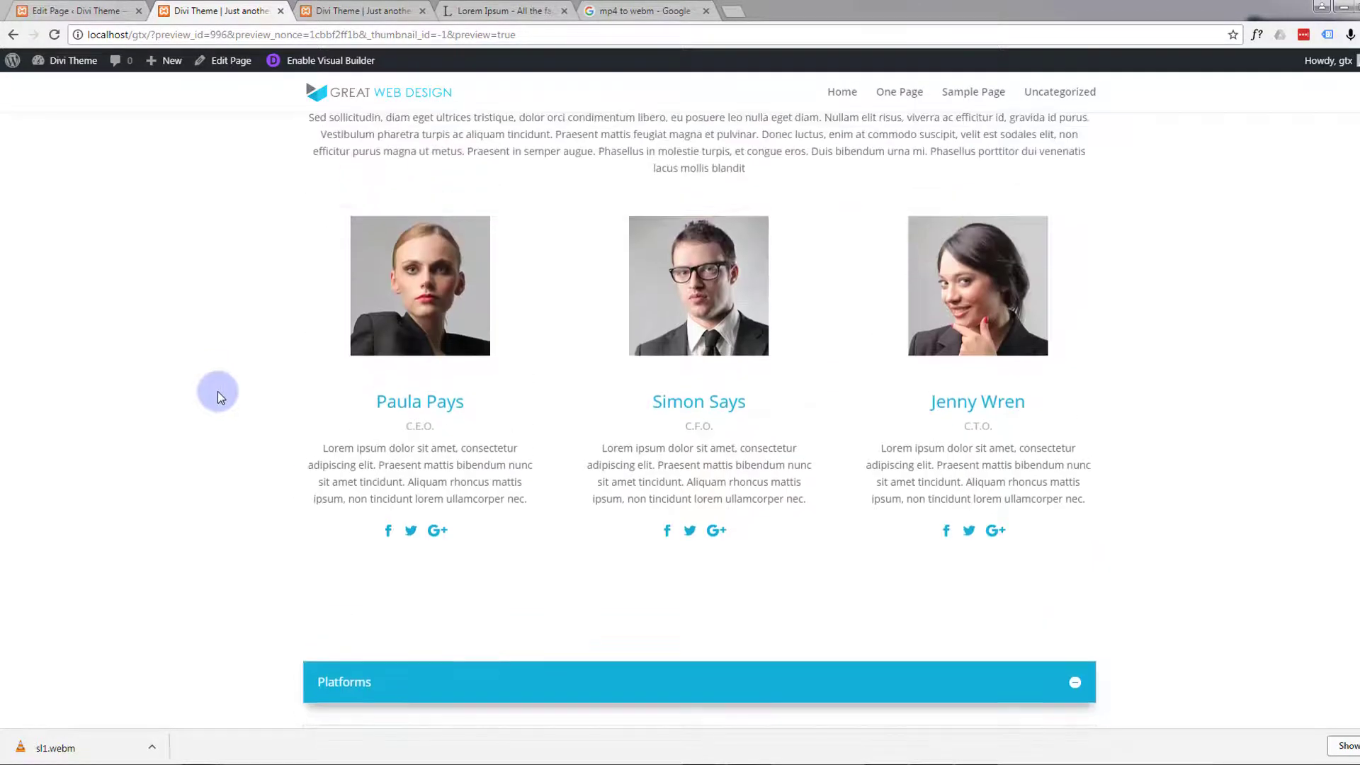
{"action": "scroll", "coordinate": [218, 391], "scroll_direction": "up", "scroll_amount": 5}
{"action": "scroll", "coordinate": [218, 389], "scroll_direction": "down", "scroll_amount": 3}
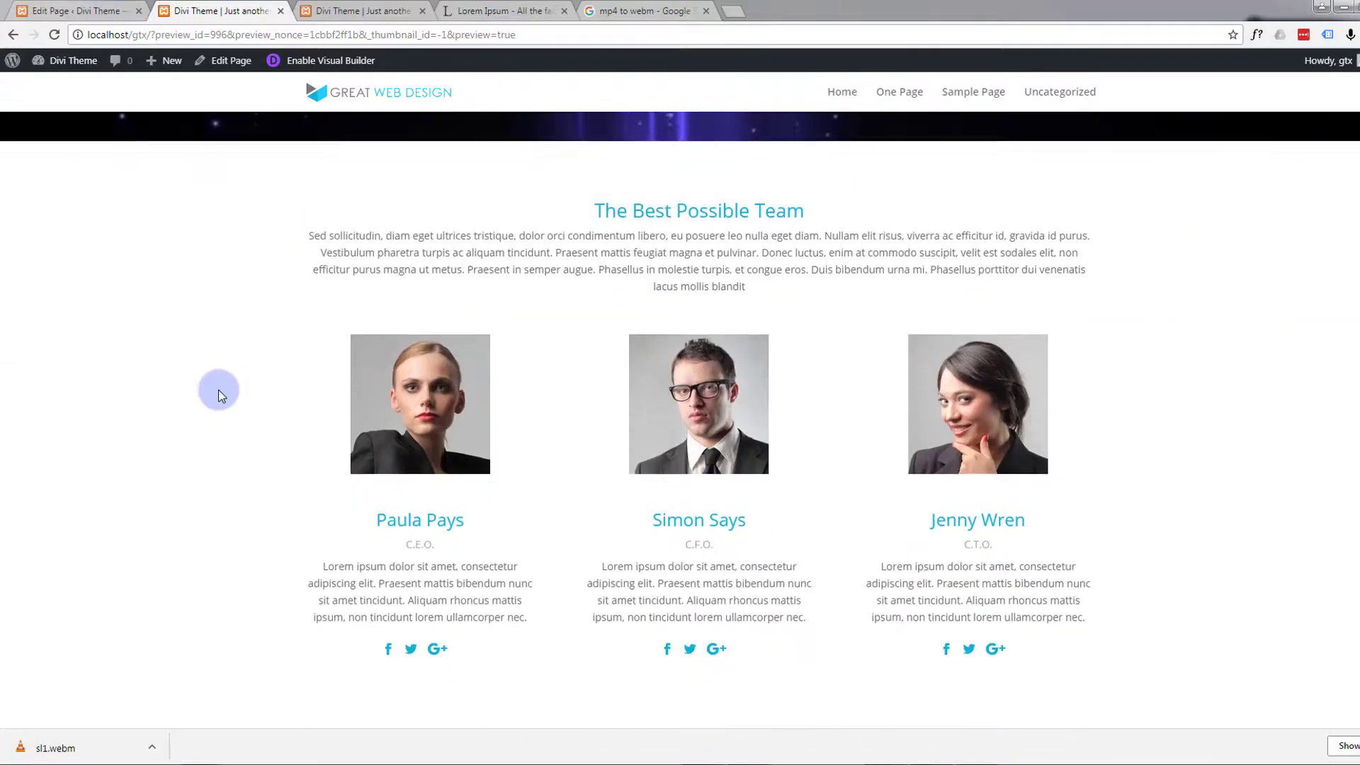
{"action": "scroll", "coordinate": [218, 389], "scroll_direction": "down", "scroll_amount": 6}
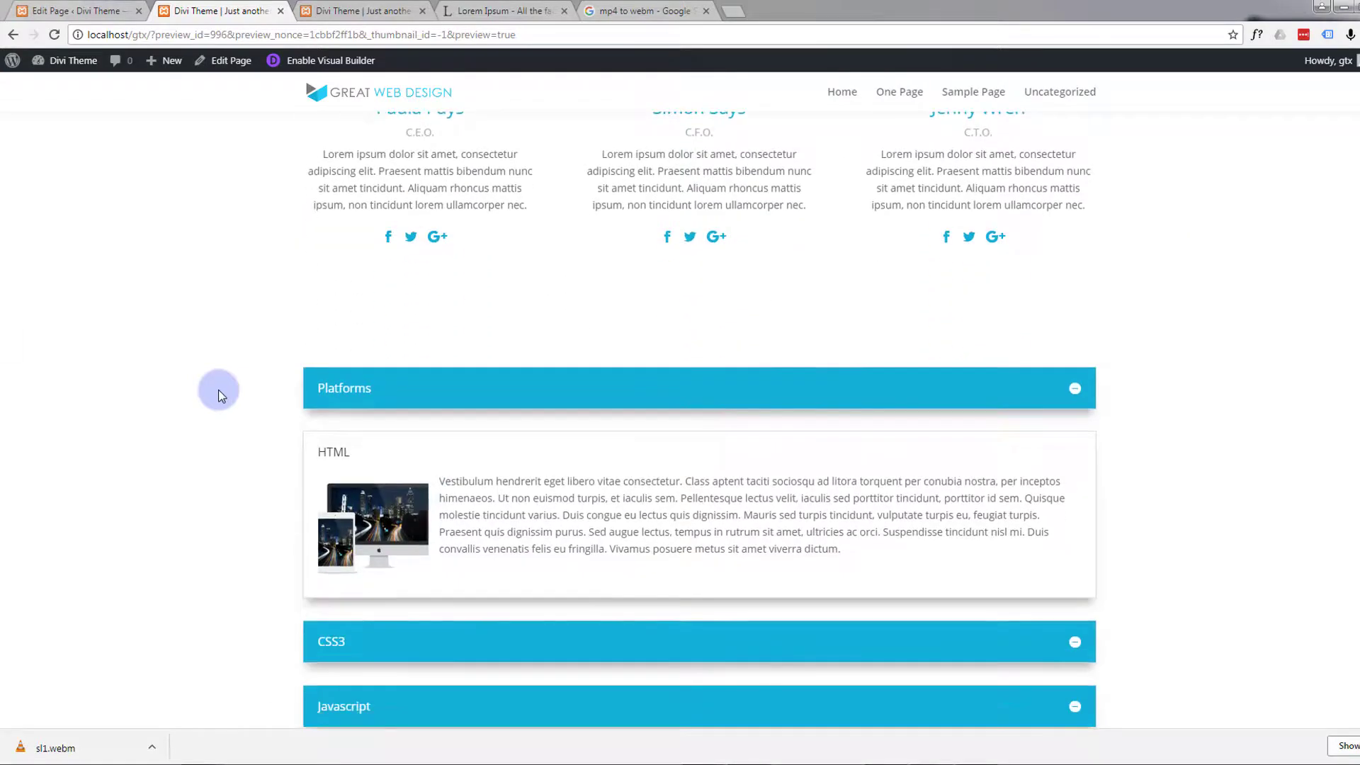
{"action": "left_click", "coordinate": [1075, 390]}
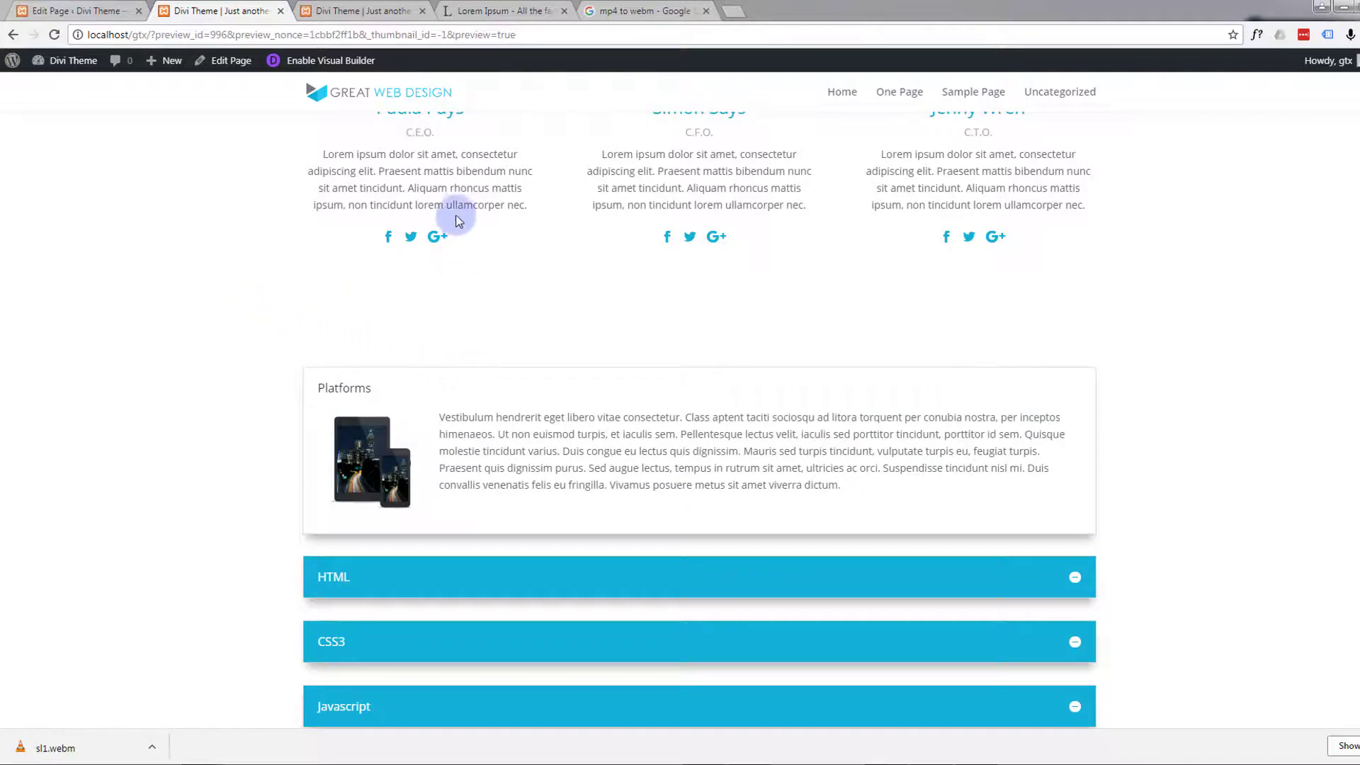
{"action": "scroll", "coordinate": [256, 345], "scroll_direction": "up", "scroll_amount": 3}
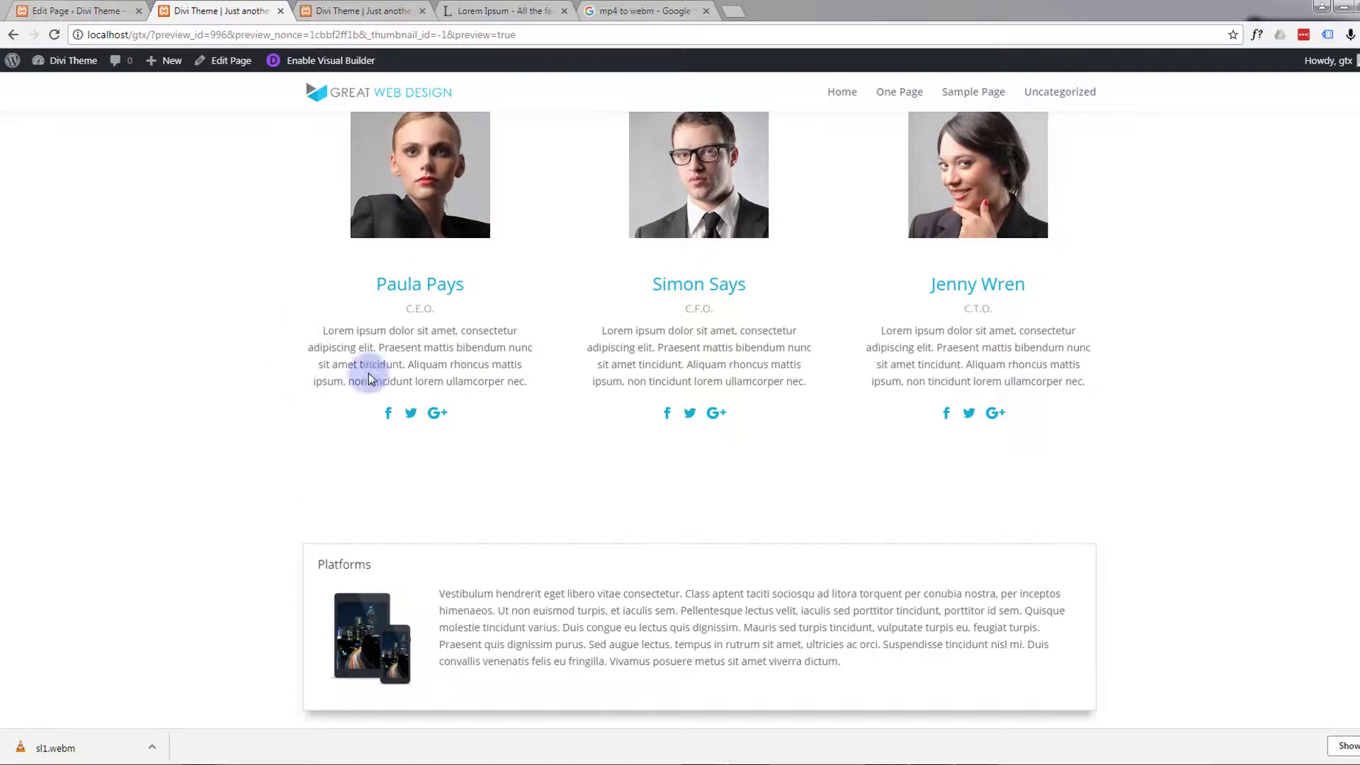
{"action": "scroll", "coordinate": [418, 708], "scroll_direction": "down", "scroll_amount": 3}
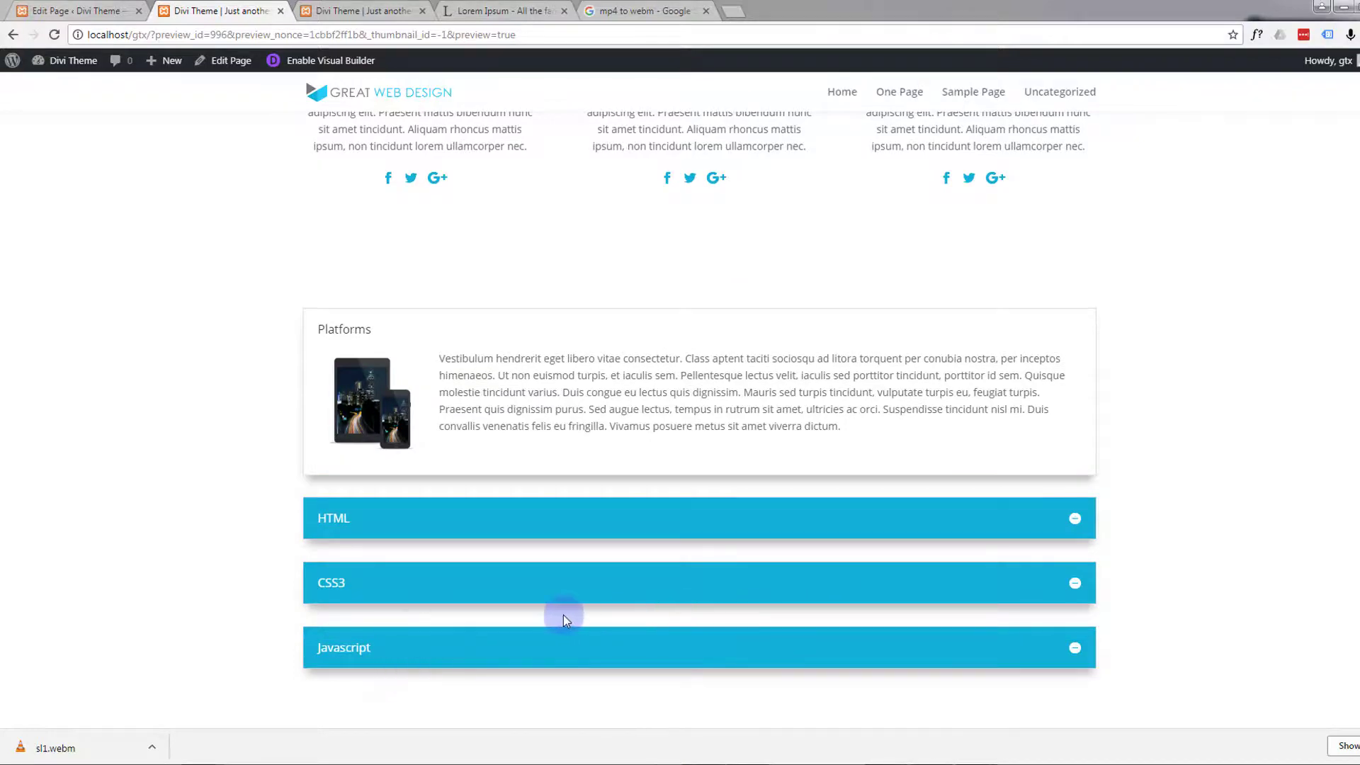
{"action": "scroll", "coordinate": [500, 615], "scroll_direction": "up", "scroll_amount": 2}
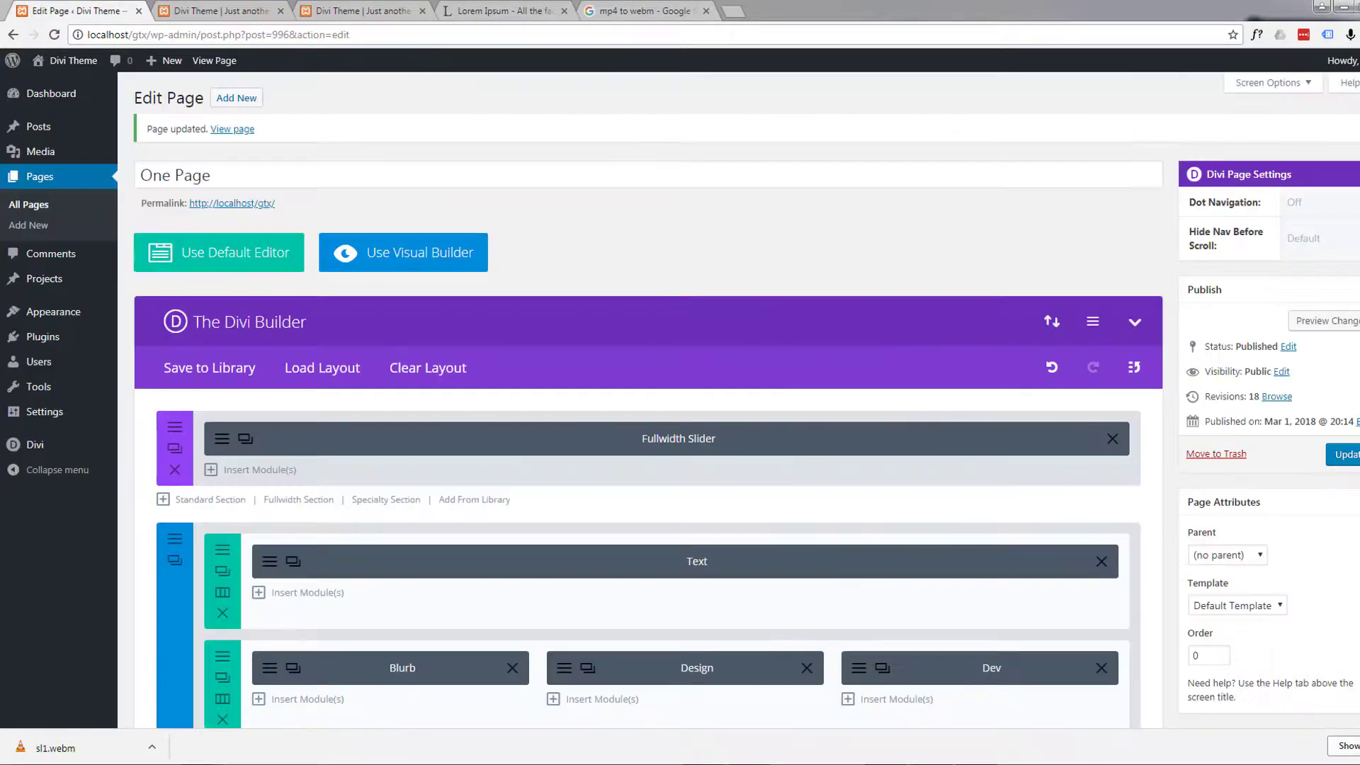
Step: Duplicate the Divider row of the image and text section and move the copy below the Paula, Simon and Jenny row
{"action": "scroll", "coordinate": [500, 386], "scroll_direction": "down", "scroll_amount": 4}
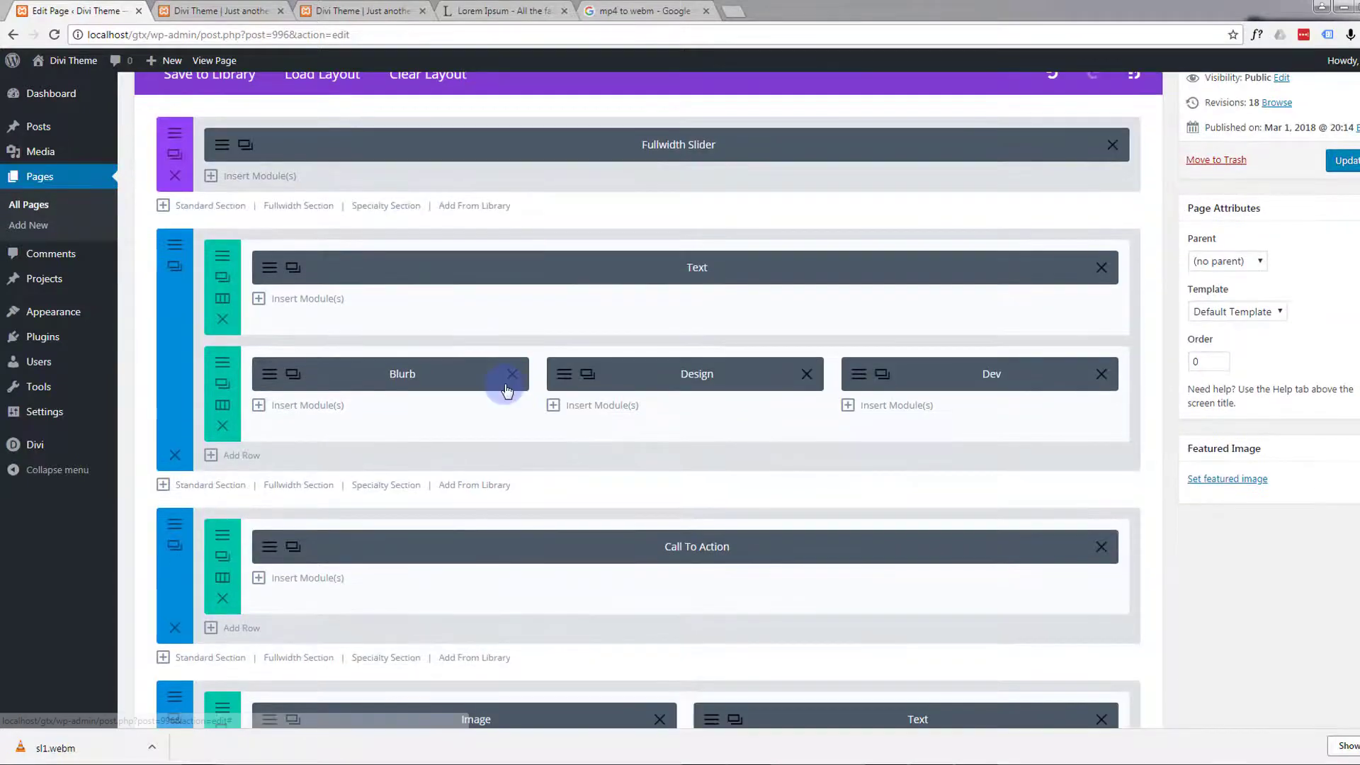
{"action": "scroll", "coordinate": [506, 386], "scroll_direction": "down", "scroll_amount": 5}
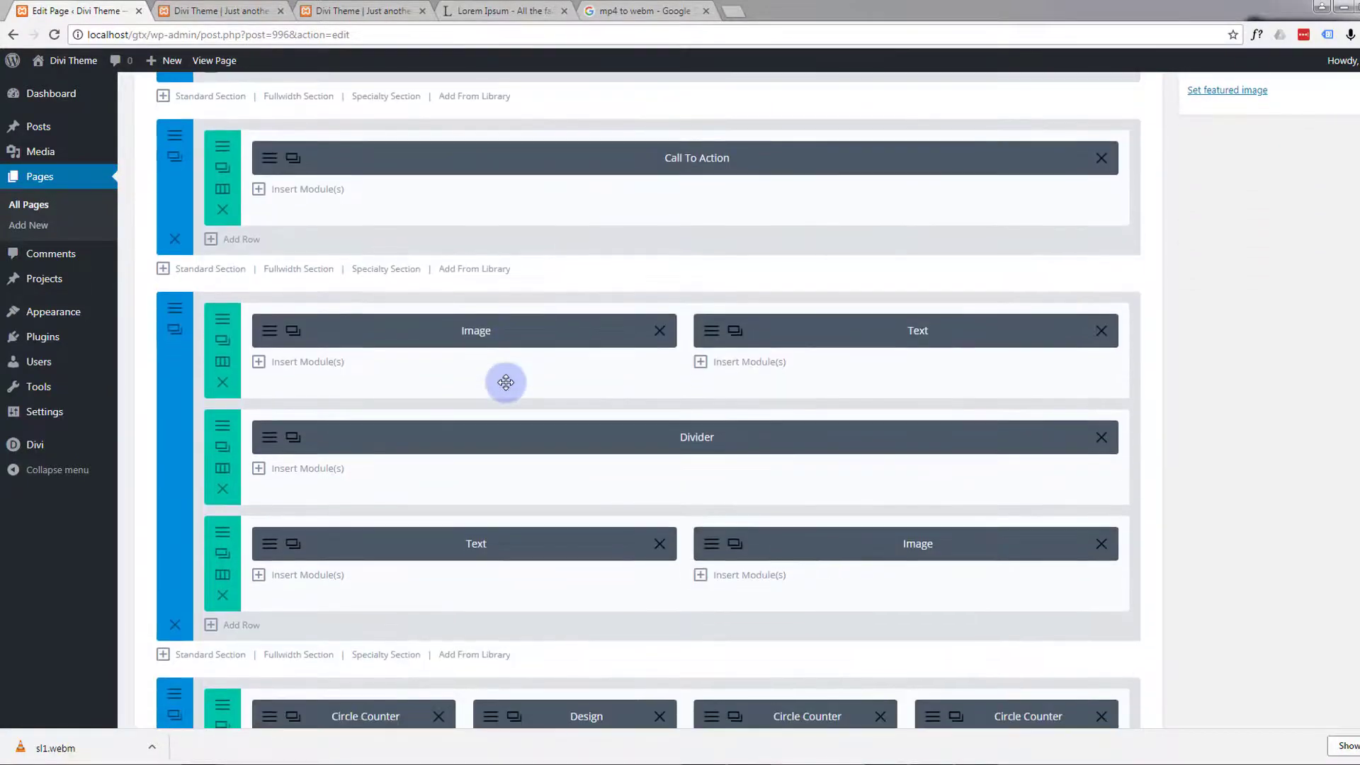
{"action": "scroll", "coordinate": [506, 382], "scroll_direction": "down", "scroll_amount": 2}
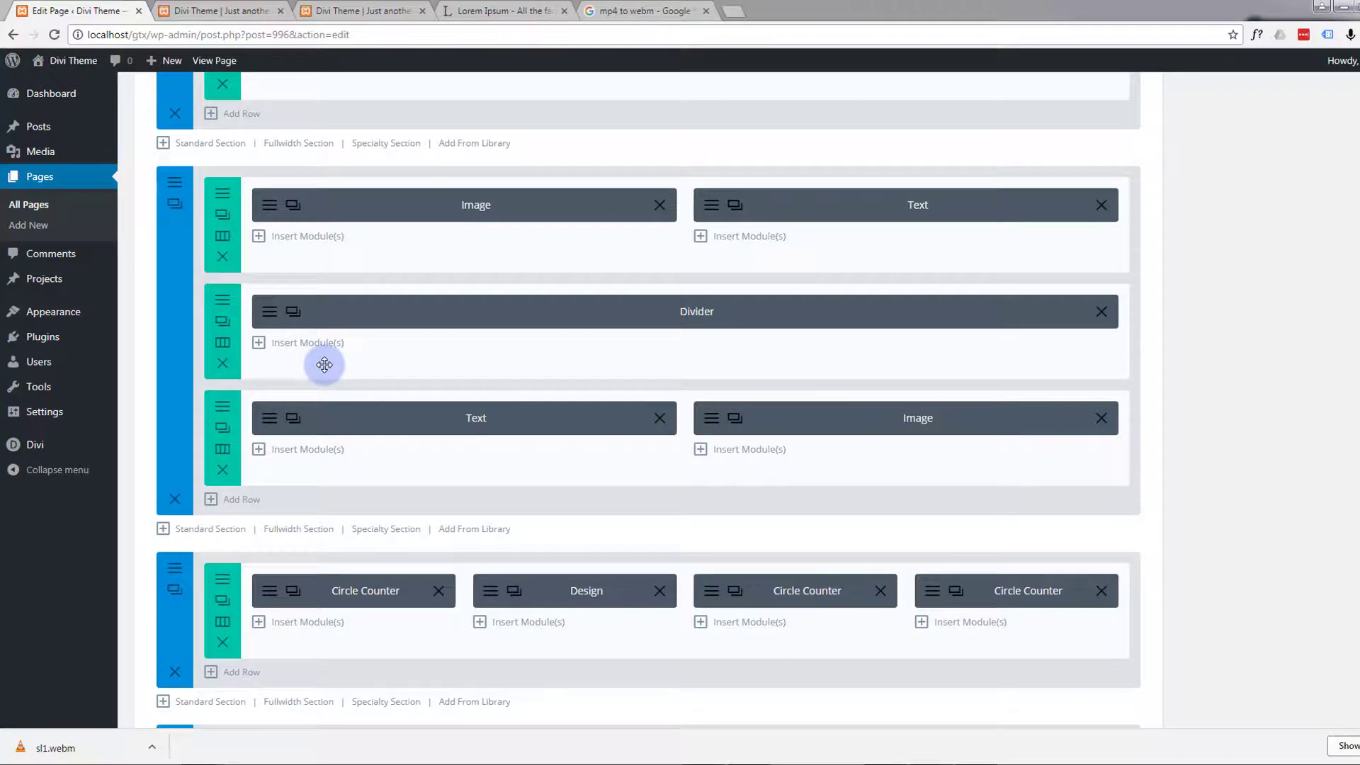
{"action": "left_click", "coordinate": [221, 321]}
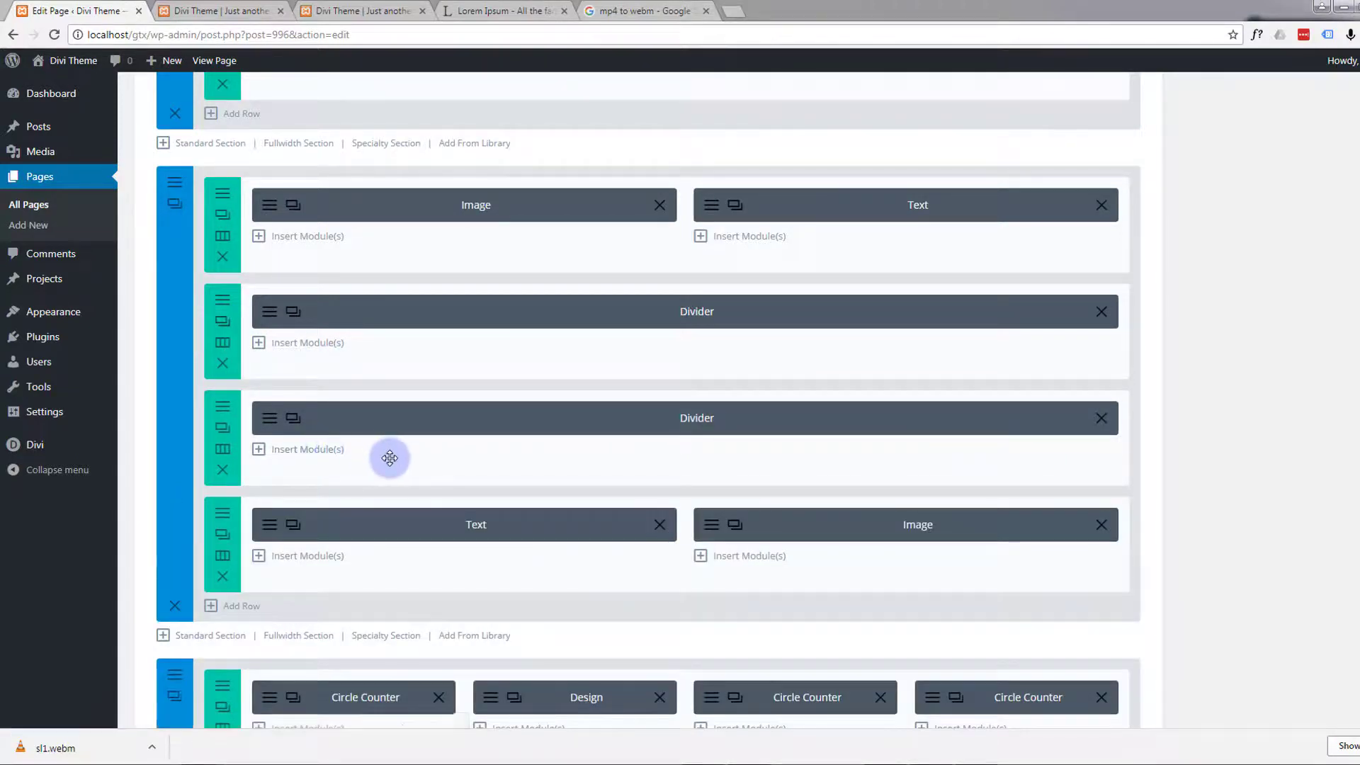
{"action": "left_click_drag", "start_coordinate": [391, 461], "coordinate": [385, 383]}
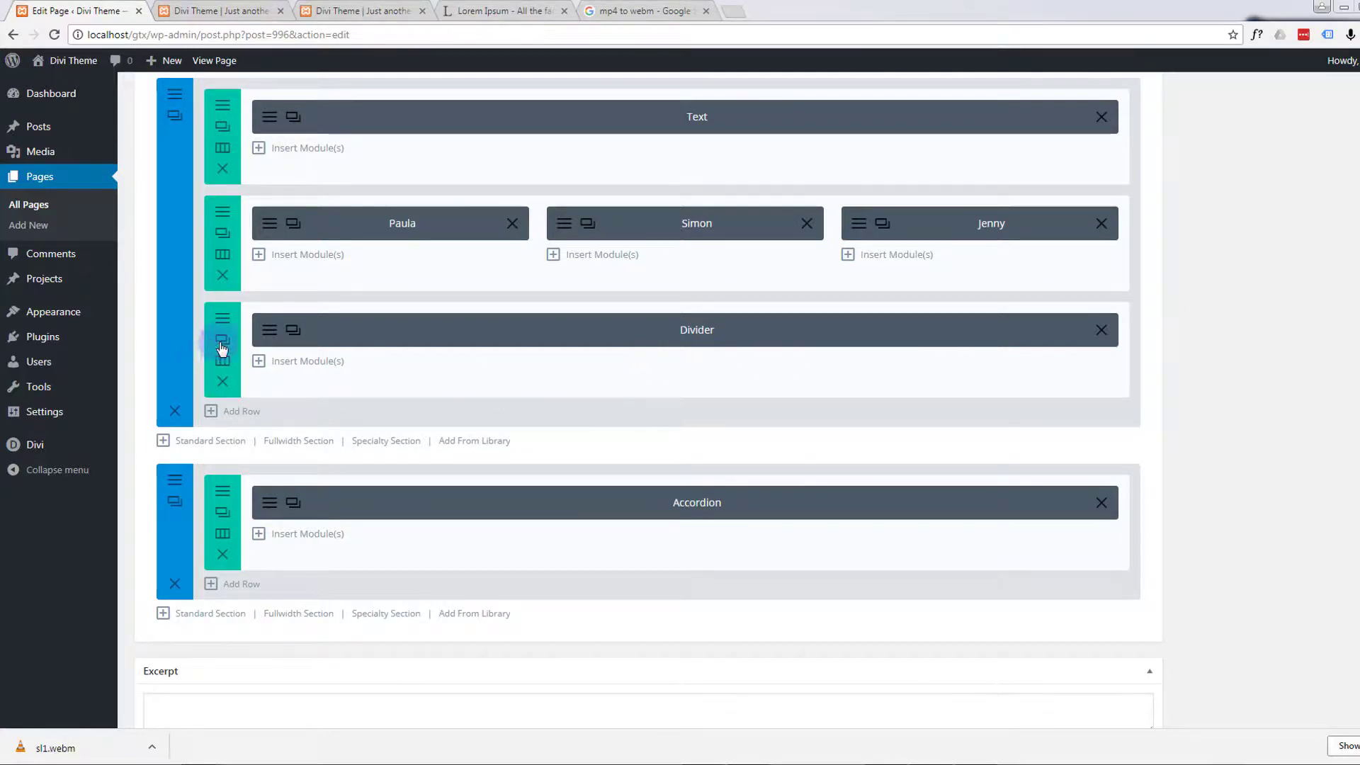
{"action": "left_click_drag", "start_coordinate": [224, 341], "coordinate": [232, 342]}
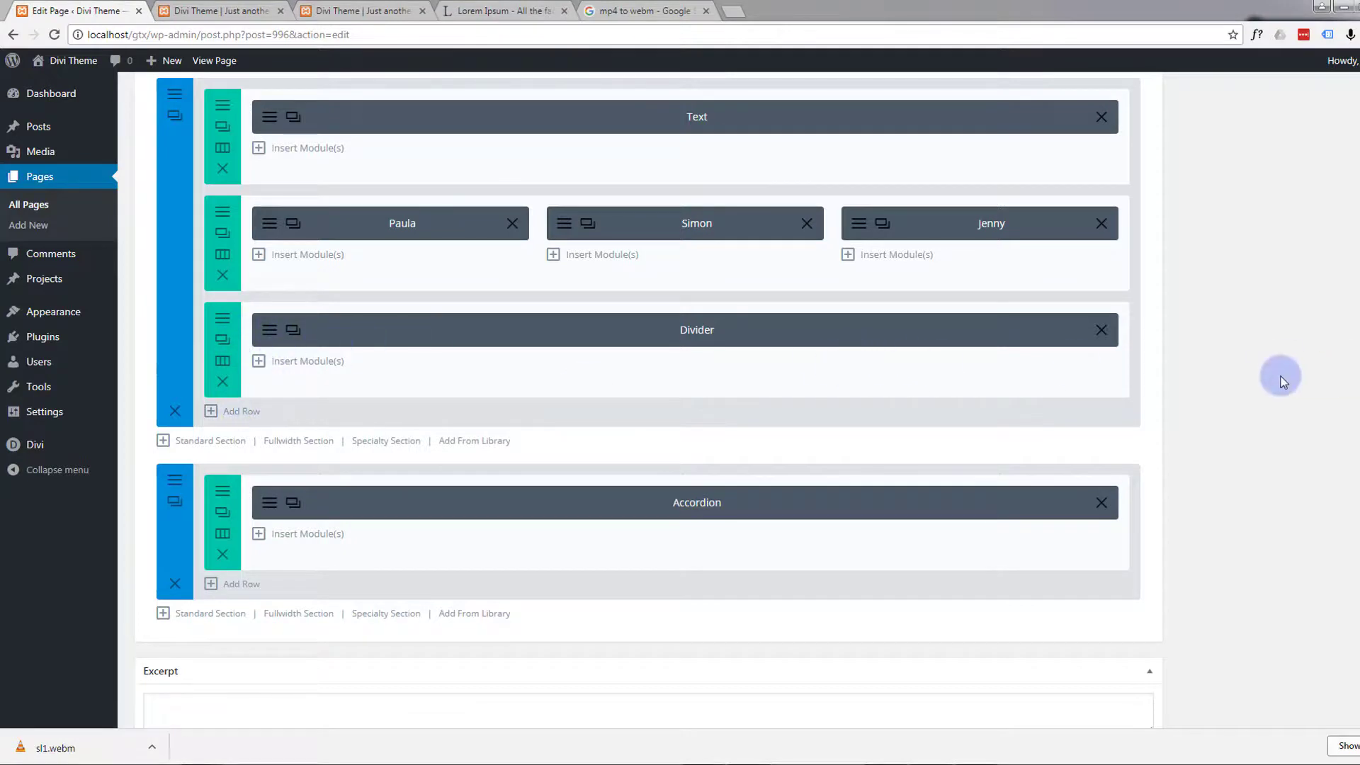
Step: Update the page with the added divider row and open a fresh preview
{"action": "scroll", "coordinate": [1280, 376], "scroll_direction": "up", "scroll_amount": 2}
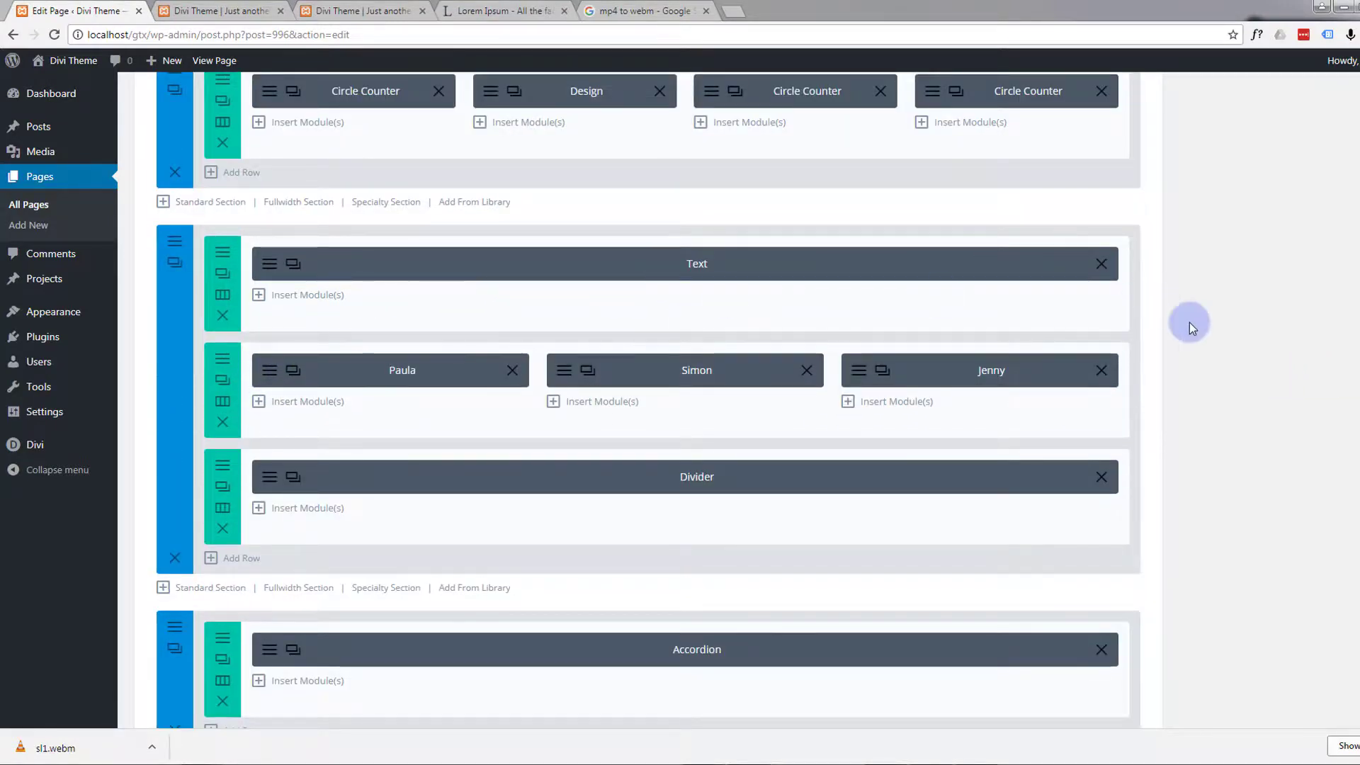
{"action": "scroll", "coordinate": [1260, 368], "scroll_direction": "up", "scroll_amount": 5}
{"action": "scroll", "coordinate": [1281, 351], "scroll_direction": "up", "scroll_amount": 10}
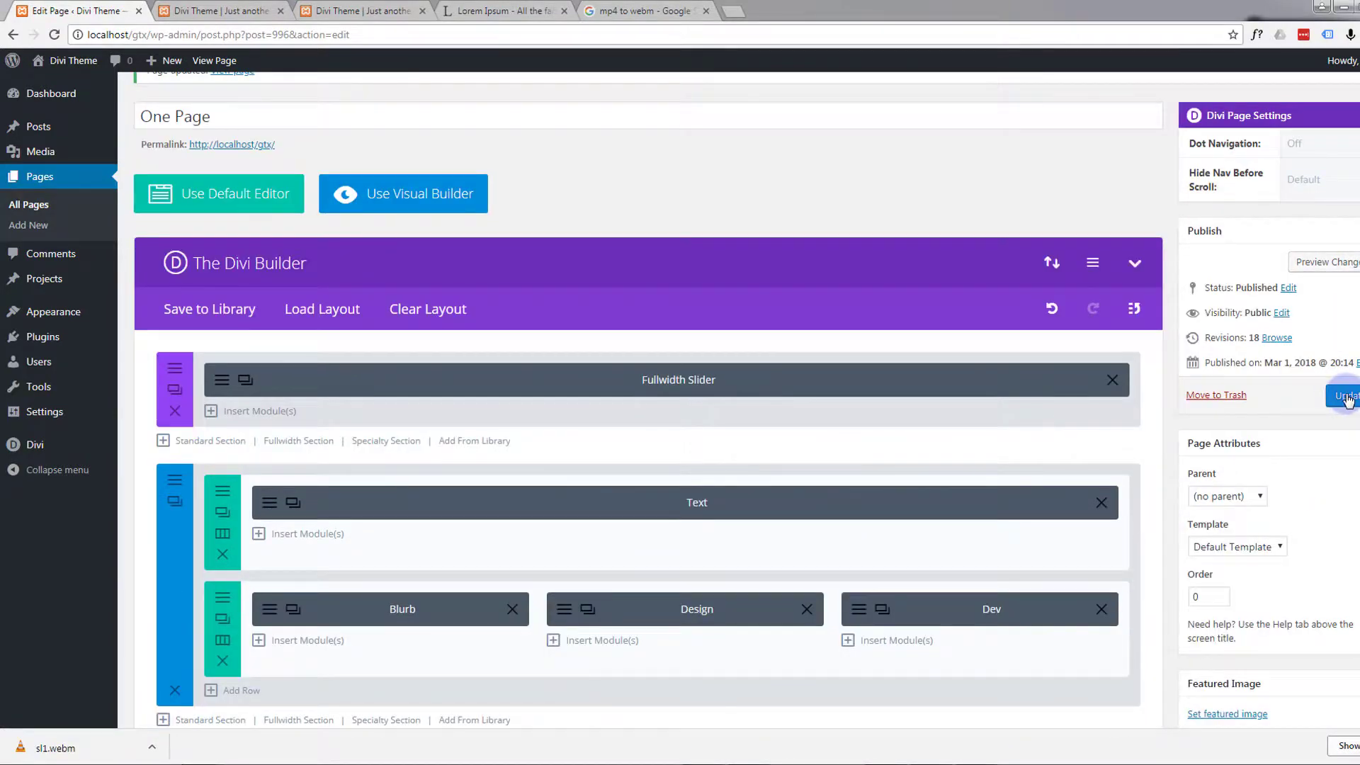
{"action": "left_click", "coordinate": [1345, 396]}
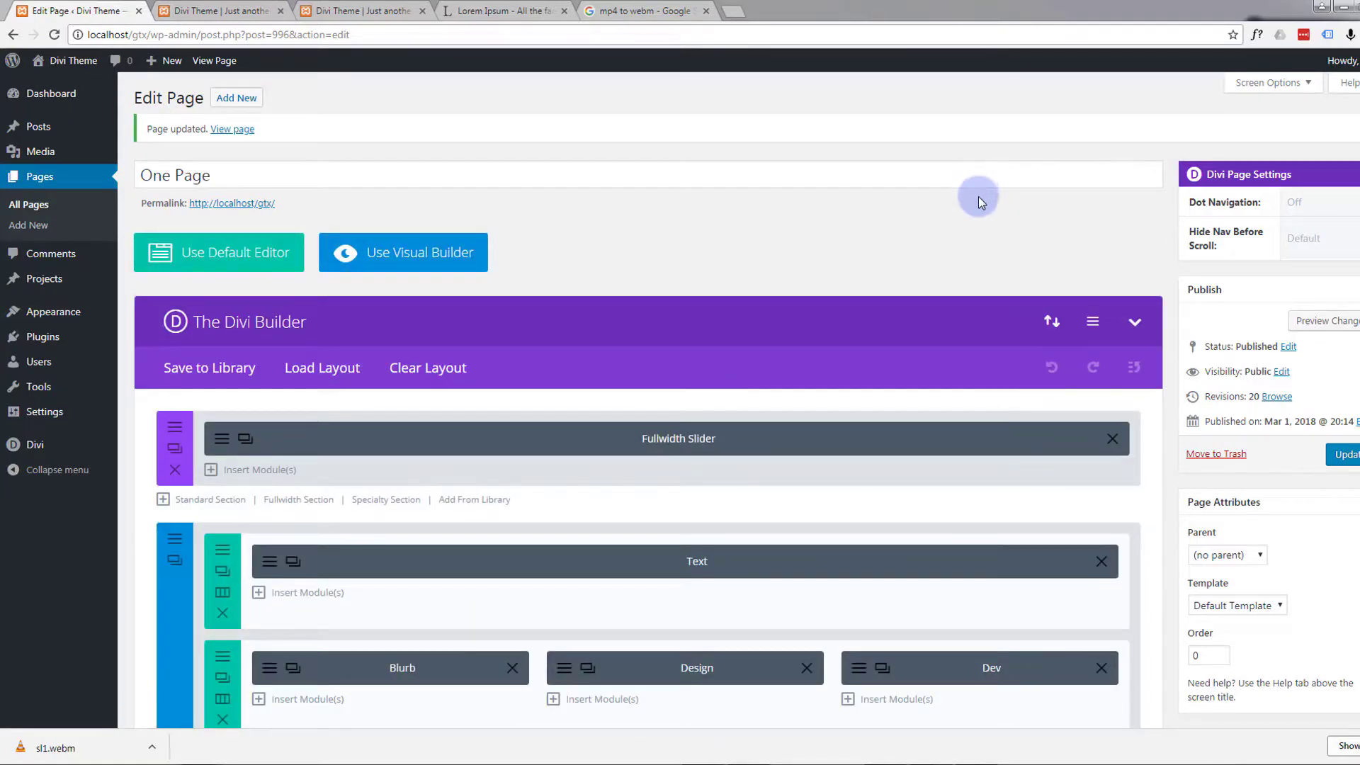
{"action": "left_click", "coordinate": [1300, 324]}
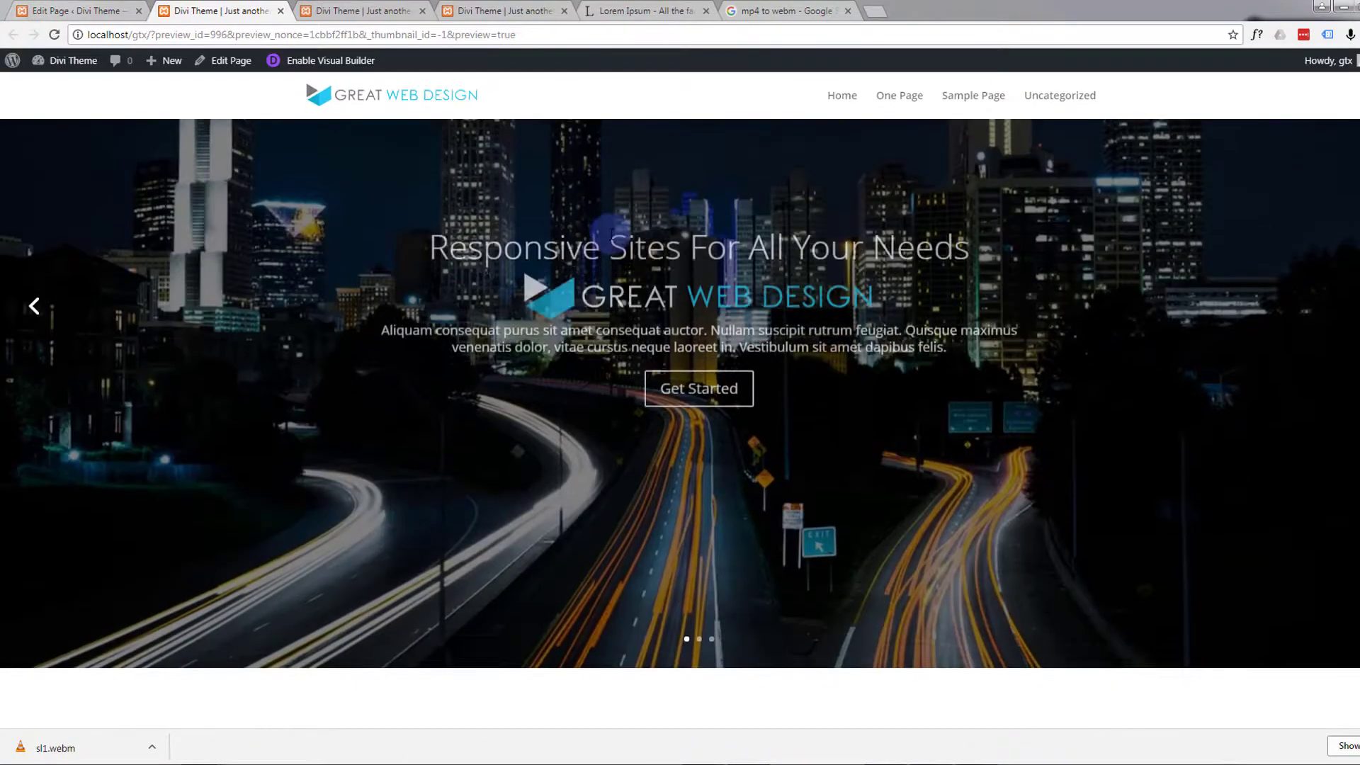
Step: Check the divider between the team section and the accordion in the preview, and expand the HTML item
{"action": "scroll", "coordinate": [609, 234], "scroll_direction": "down", "scroll_amount": 15}
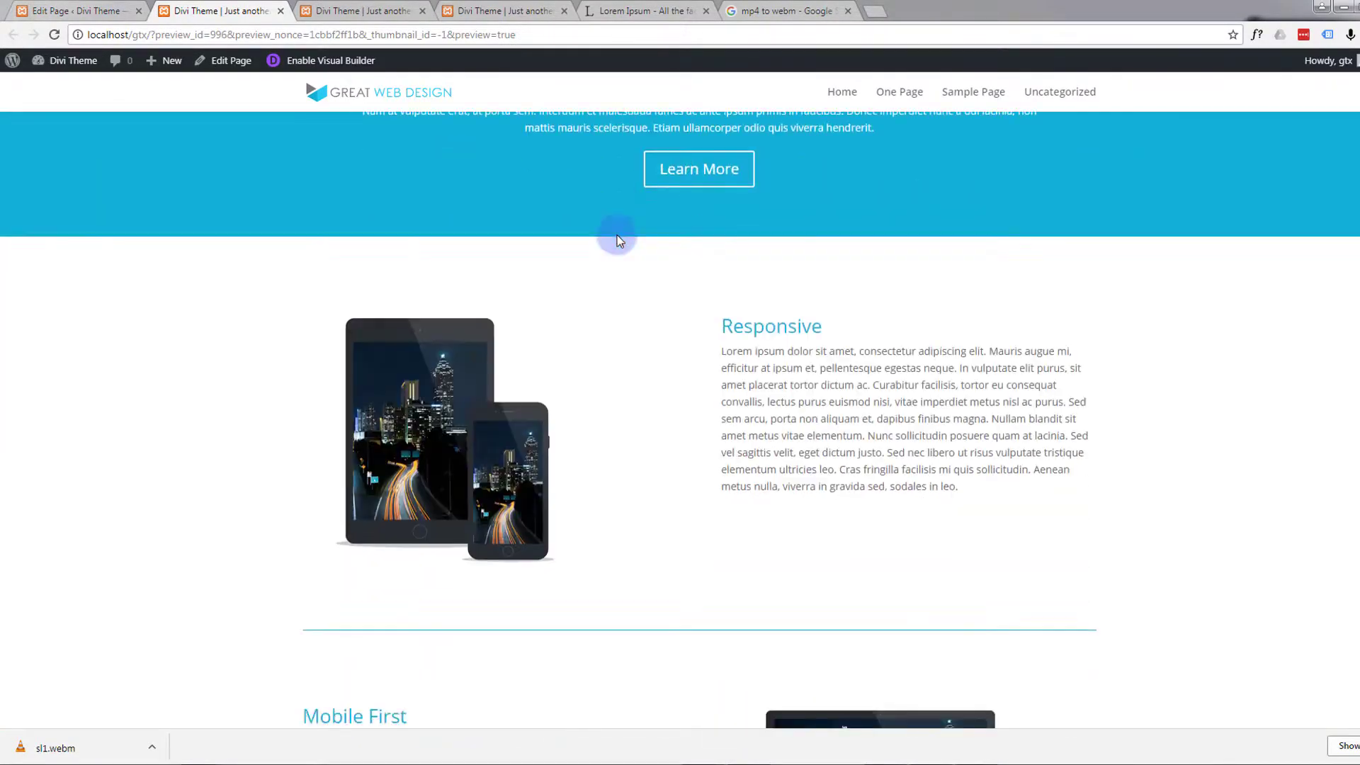
{"action": "scroll", "coordinate": [618, 235], "scroll_direction": "down", "scroll_amount": 13}
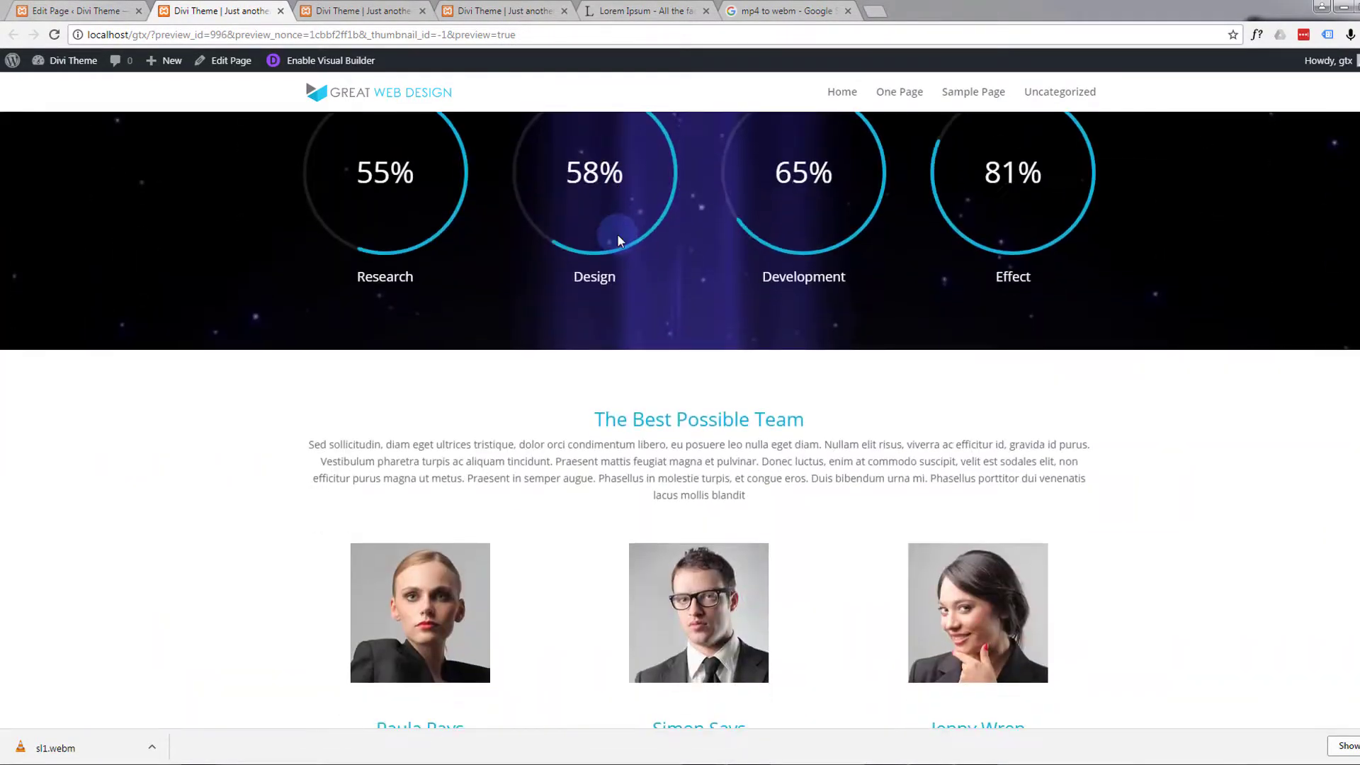
{"action": "scroll", "coordinate": [617, 236], "scroll_direction": "down", "scroll_amount": 8}
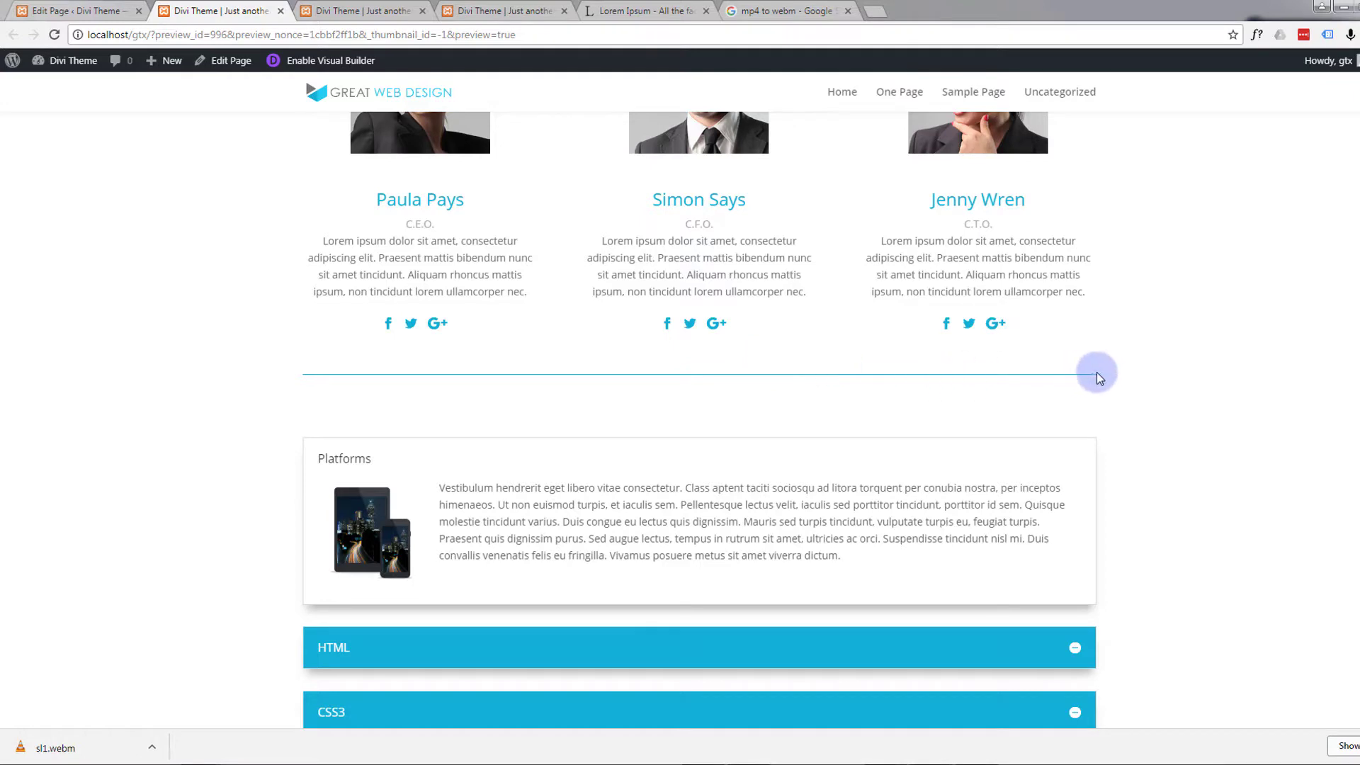
{"action": "scroll", "coordinate": [195, 244], "scroll_direction": "up", "scroll_amount": 4}
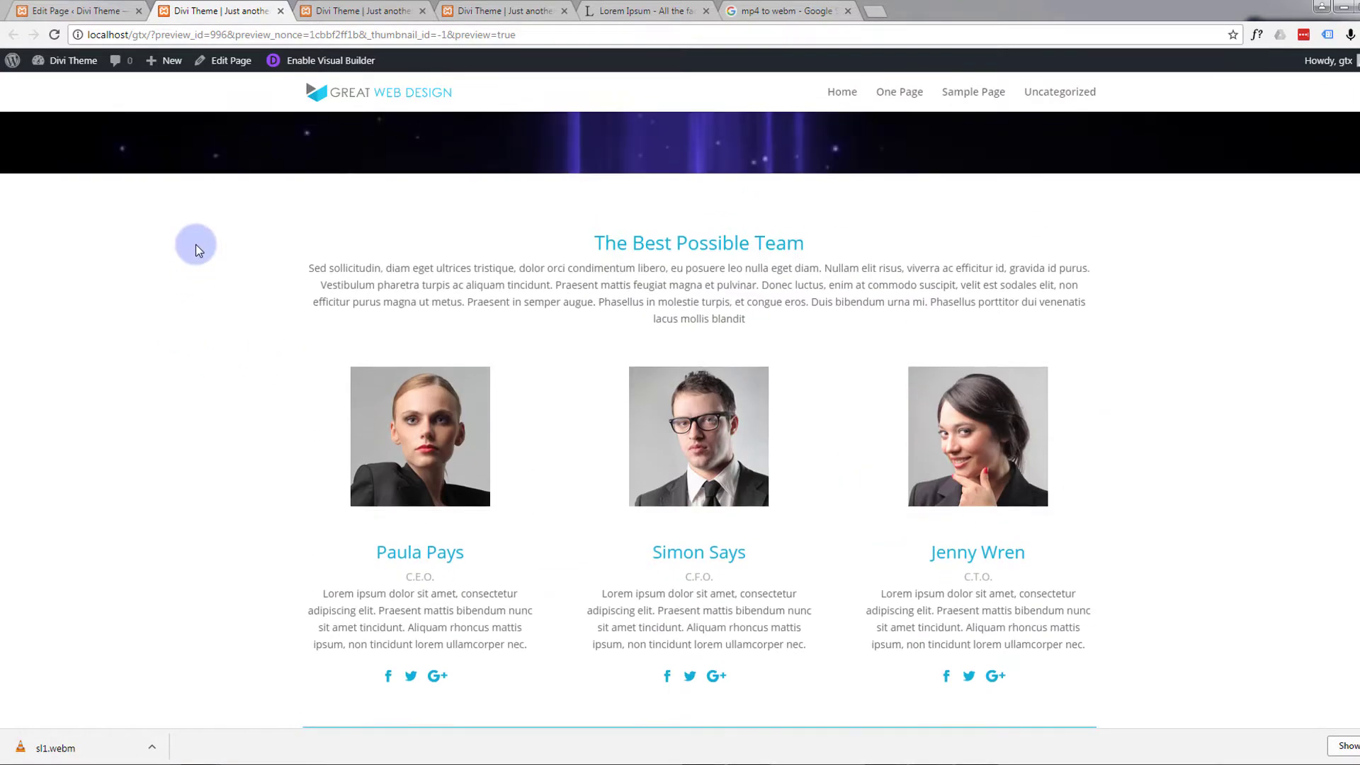
{"action": "scroll", "coordinate": [196, 244], "scroll_direction": "down", "scroll_amount": 6}
{"action": "scroll", "coordinate": [190, 243], "scroll_direction": "down", "scroll_amount": 1}
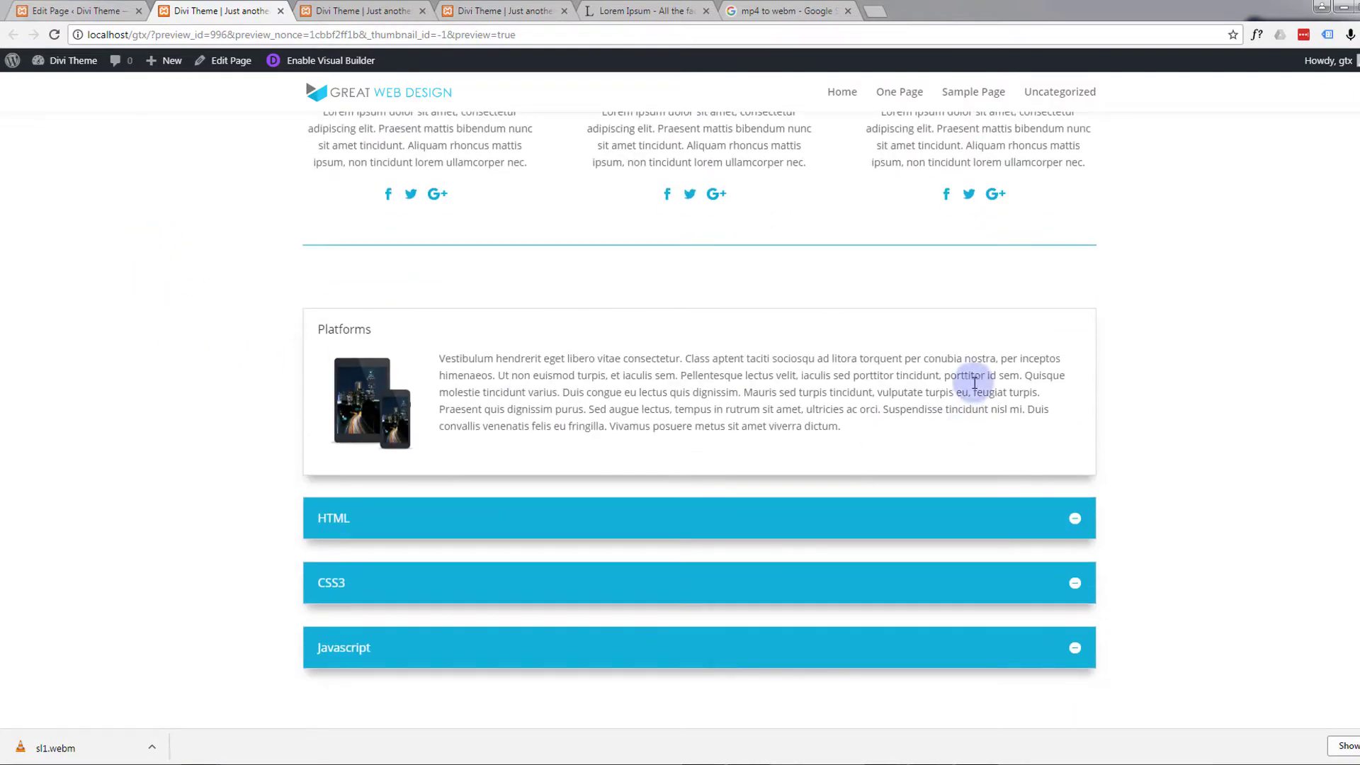
{"action": "left_click", "coordinate": [1075, 520]}
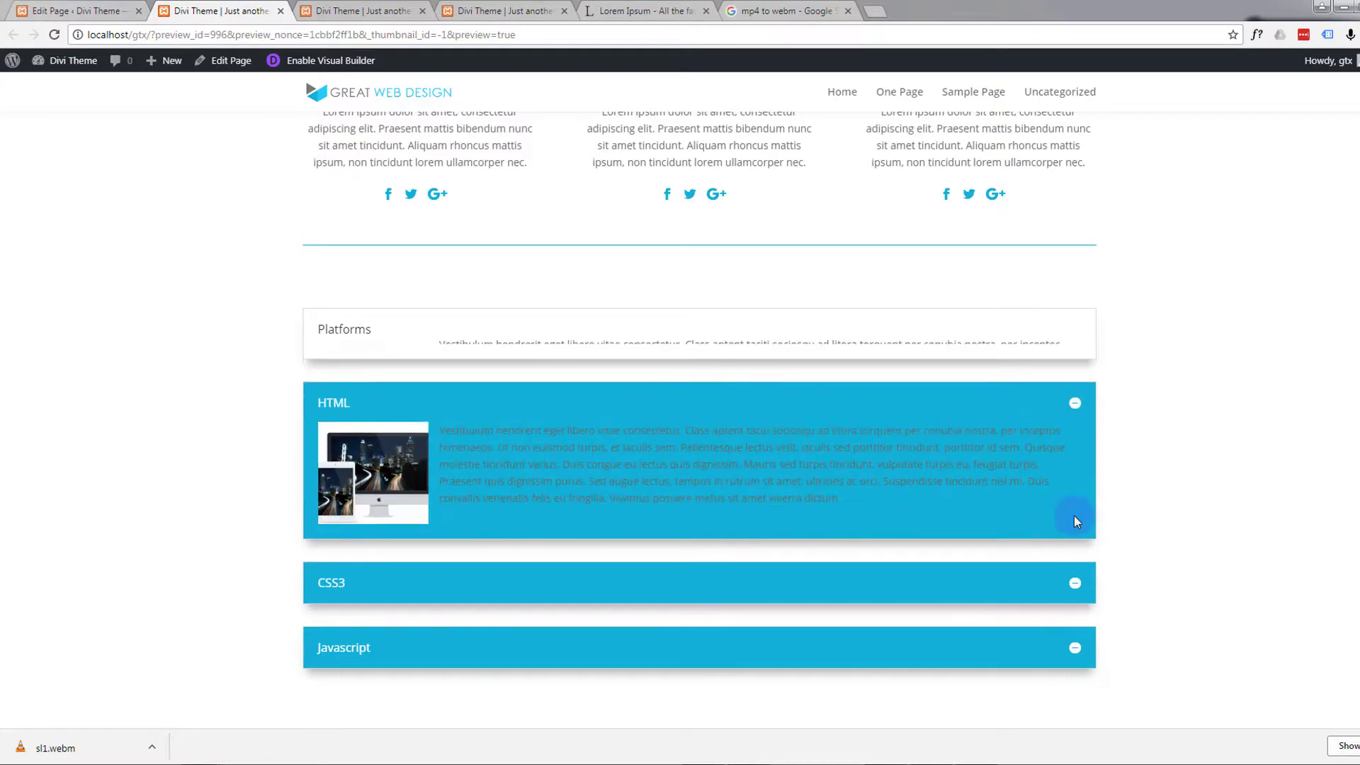